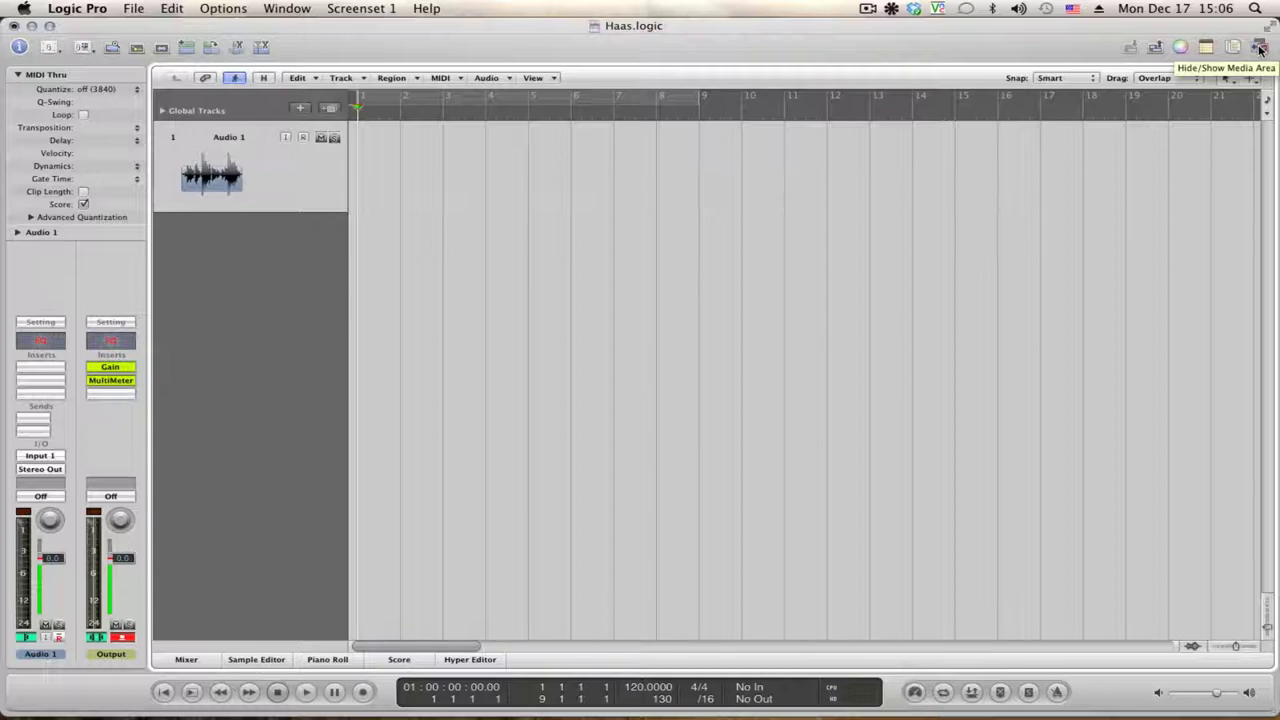
Add the audio file White Rabbit new1.wav from the Bounces folder to the project's audio bin.
left_click(1260, 50)
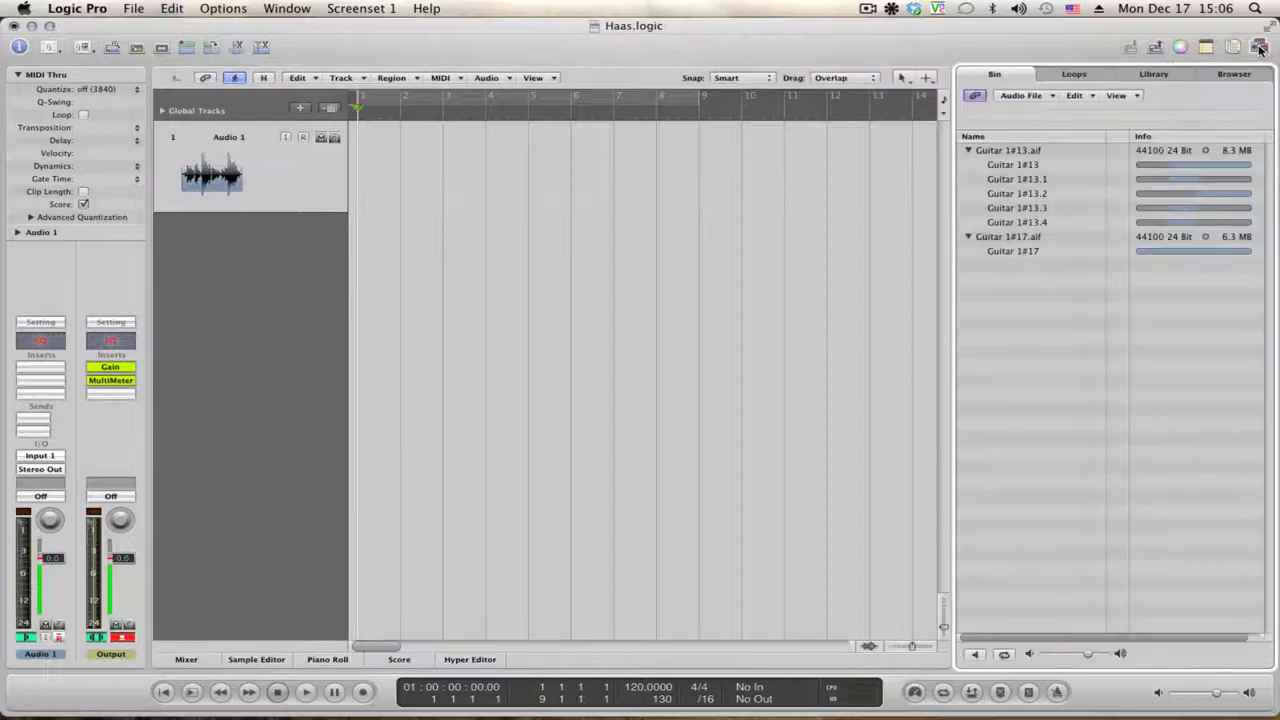
left_click(1054, 96)
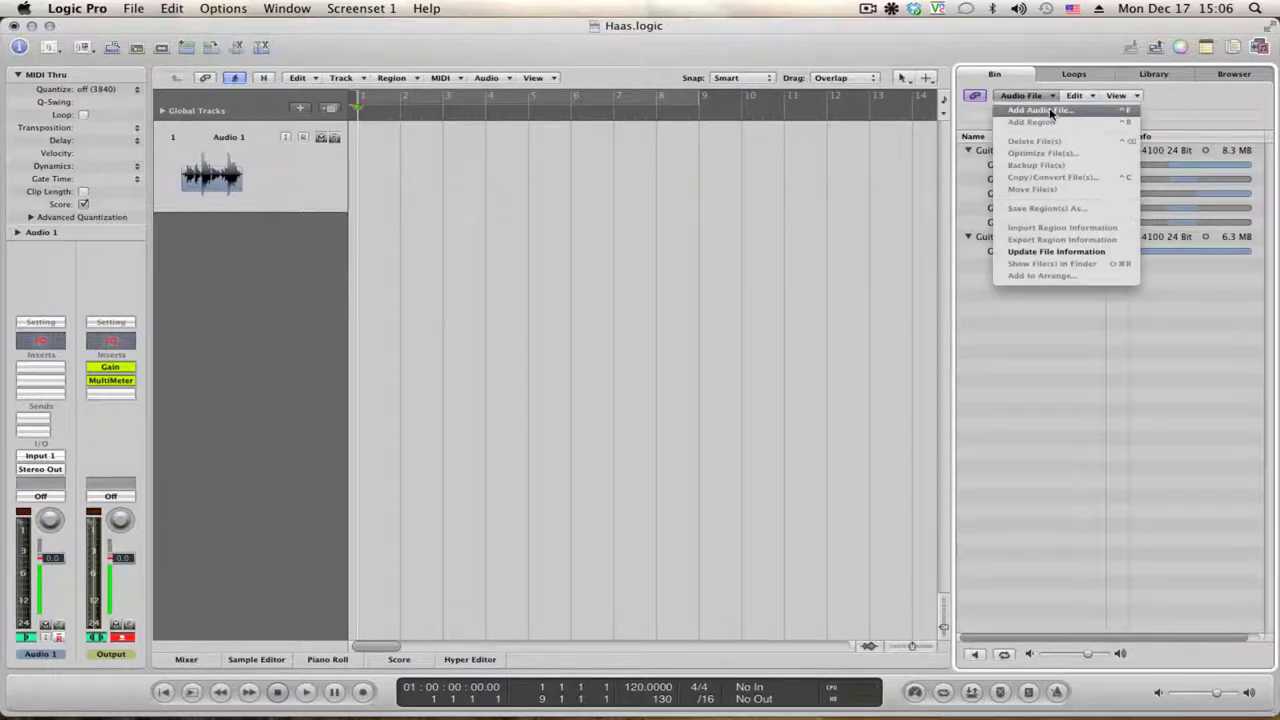
left_click(1040, 110)
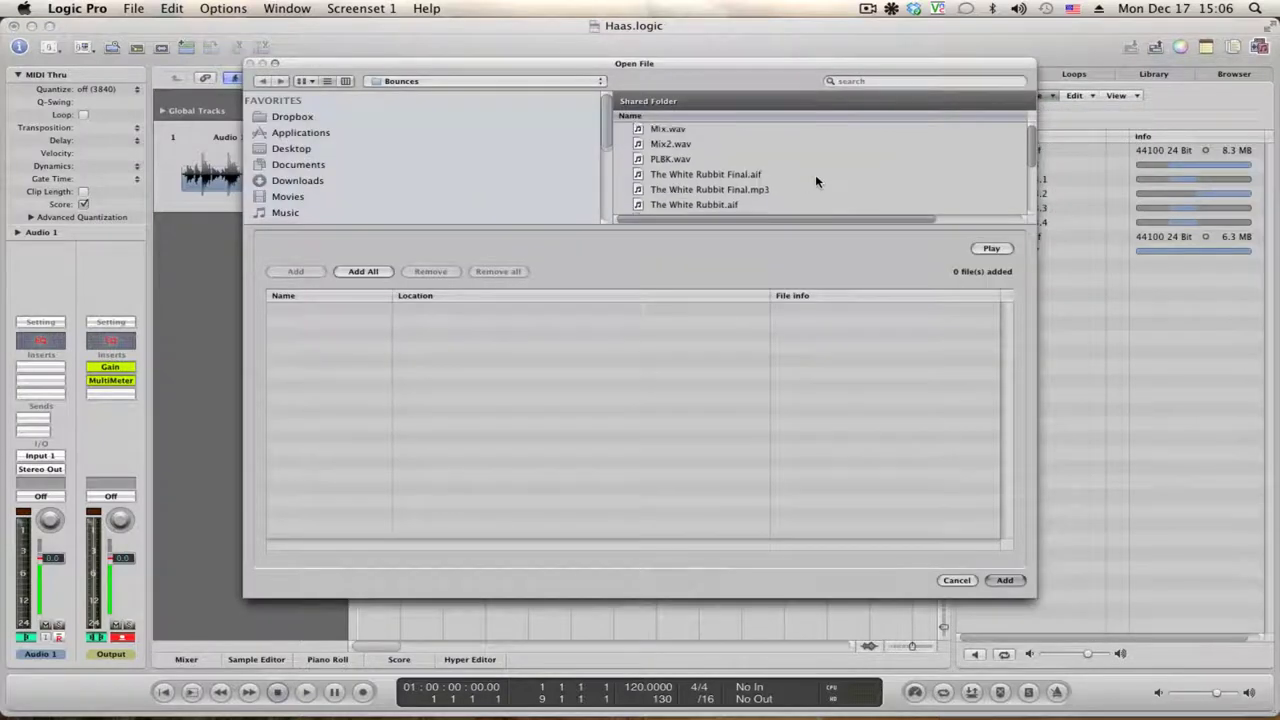
scroll(815, 181, "down", 2)
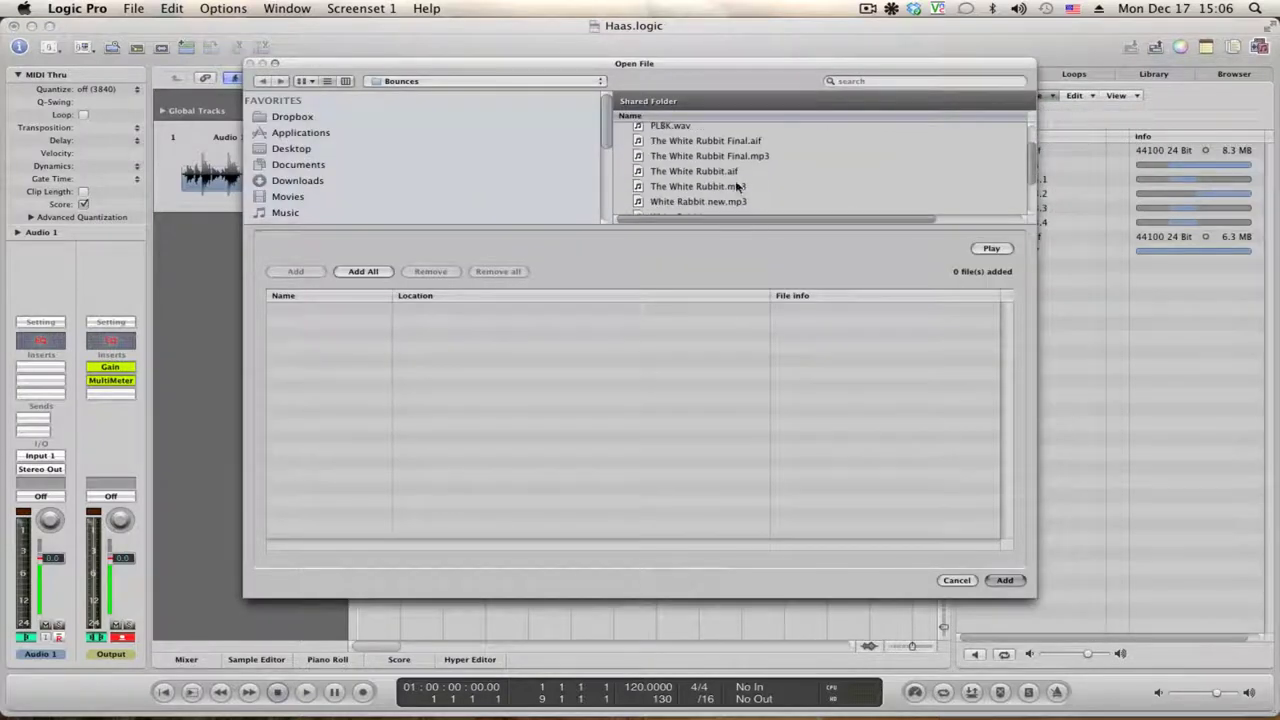
scroll(768, 178, "down", 1)
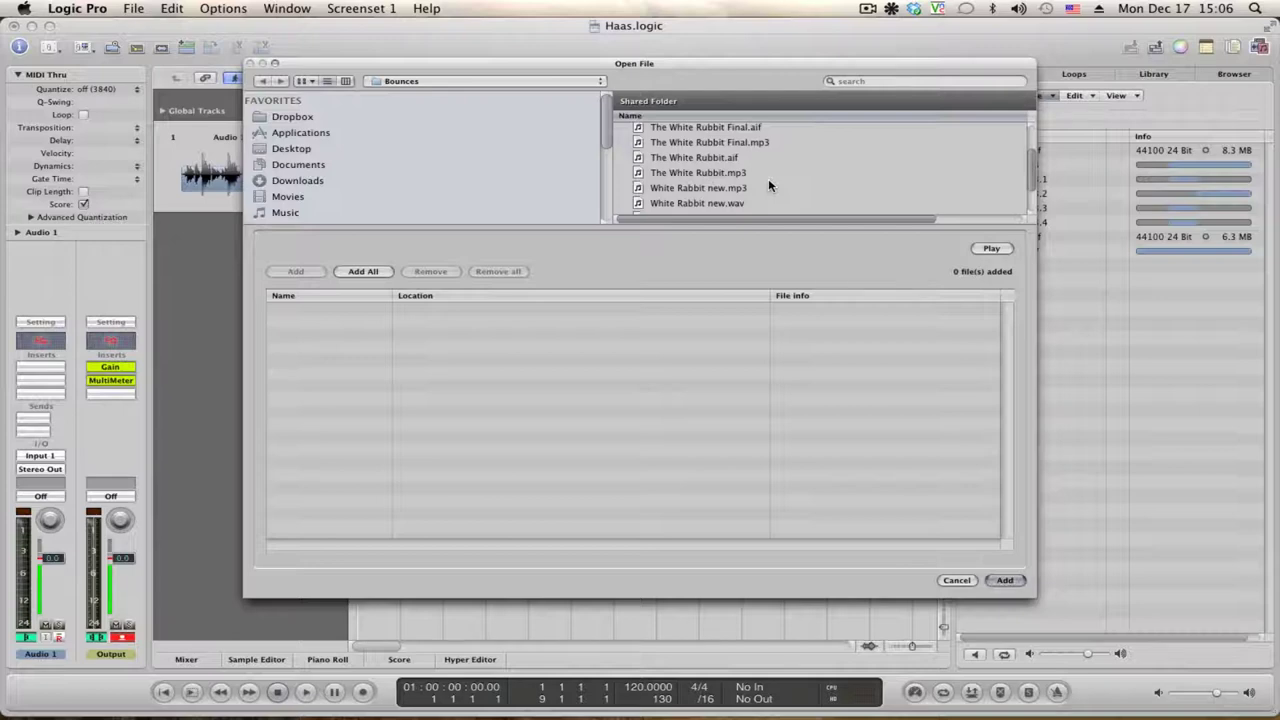
scroll(768, 178, "down", 1)
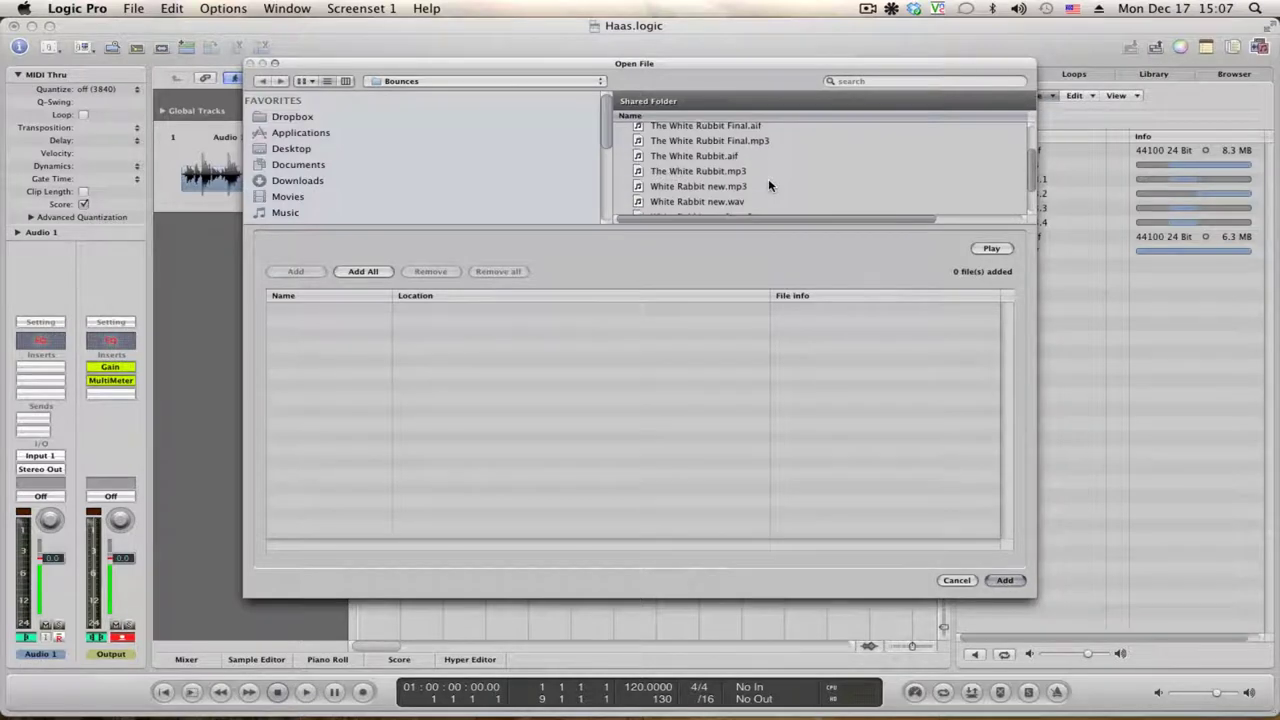
scroll(768, 181, "down", 1)
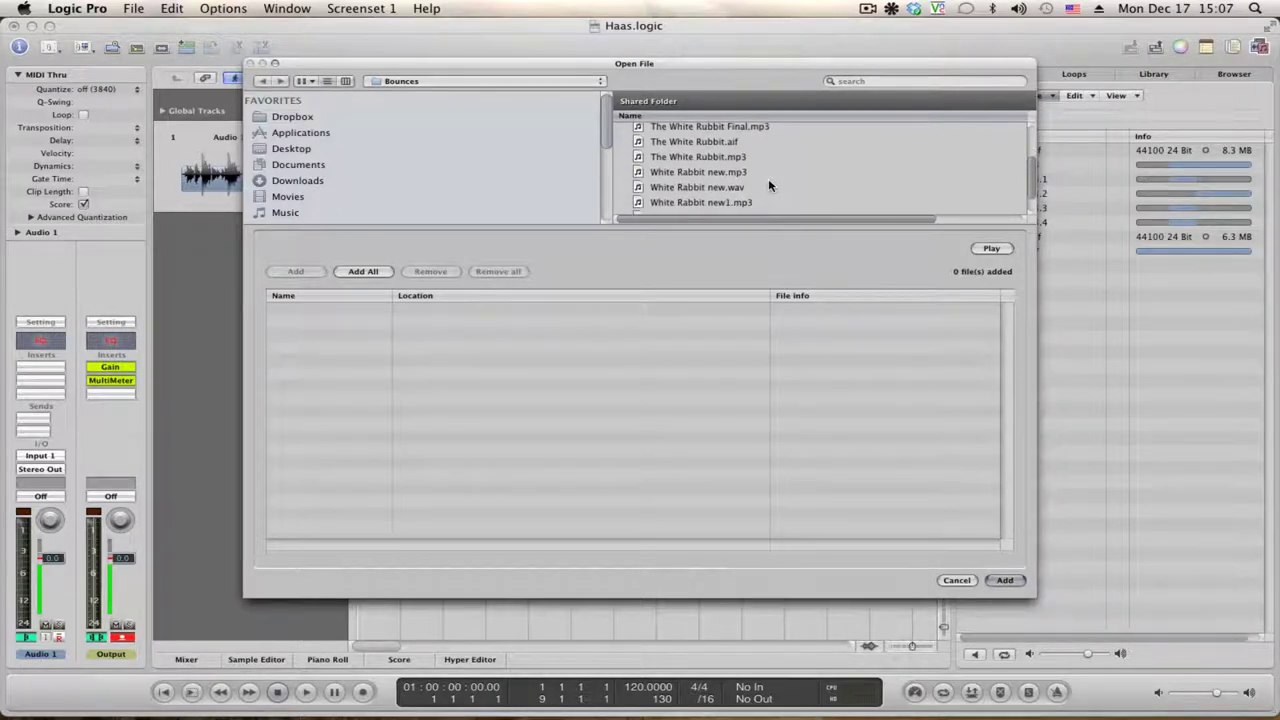
scroll(705, 202, "down", 2)
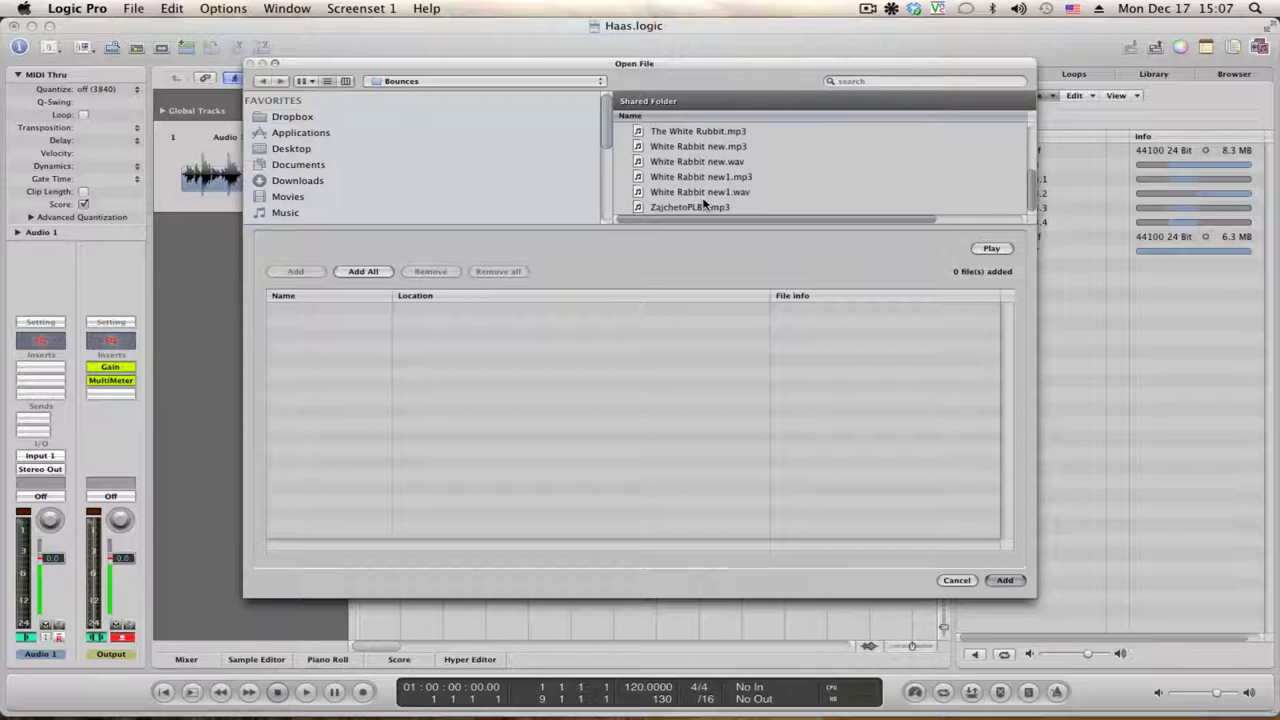
left_click(697, 192)
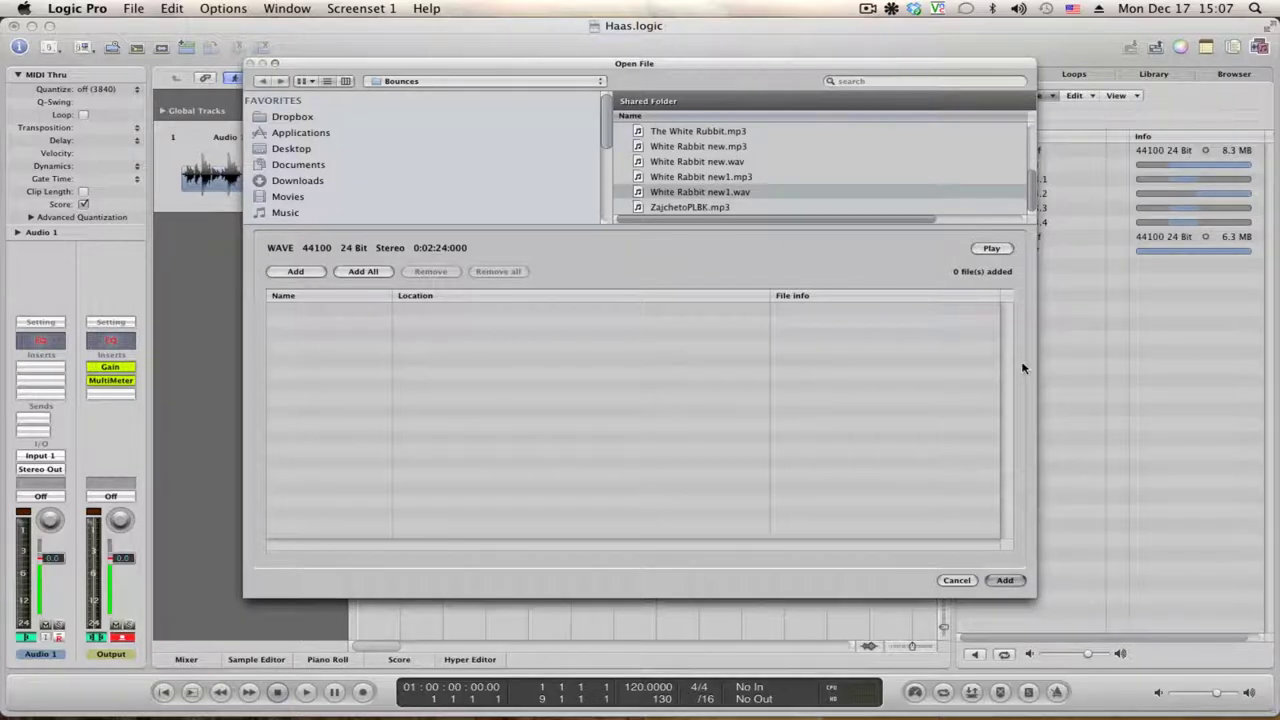
left_click(1005, 582)
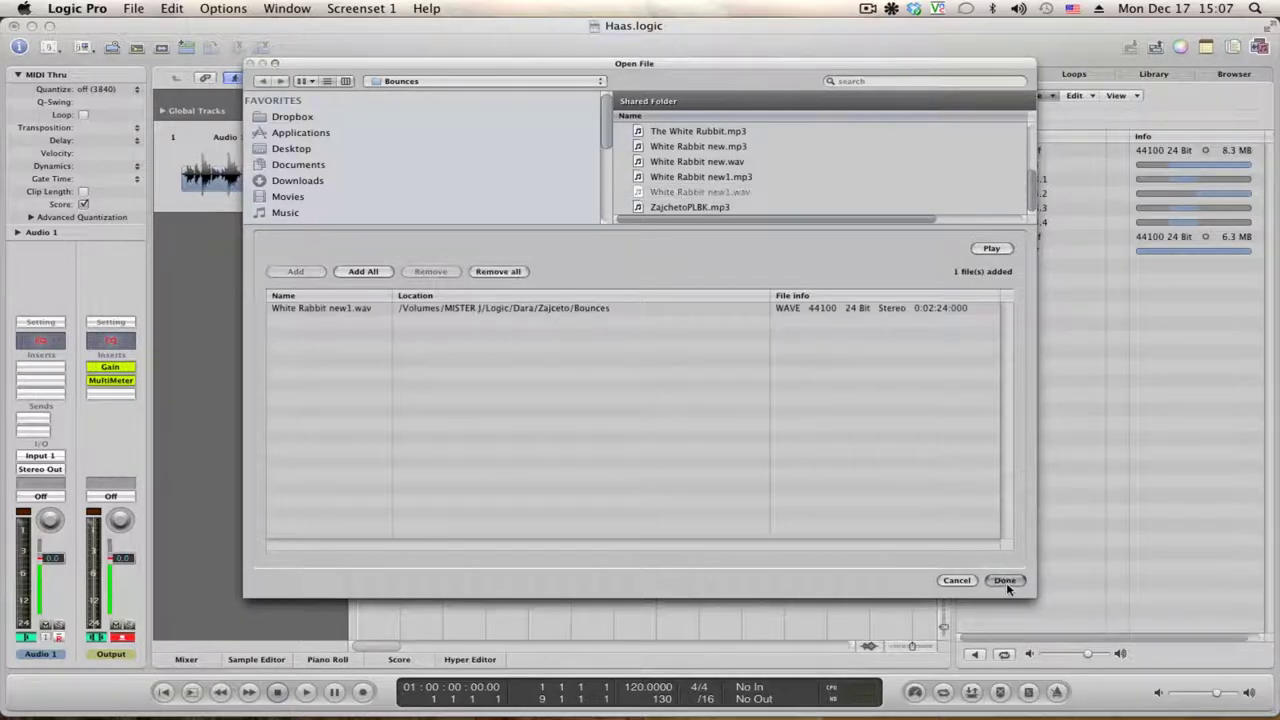
left_click(1005, 580)
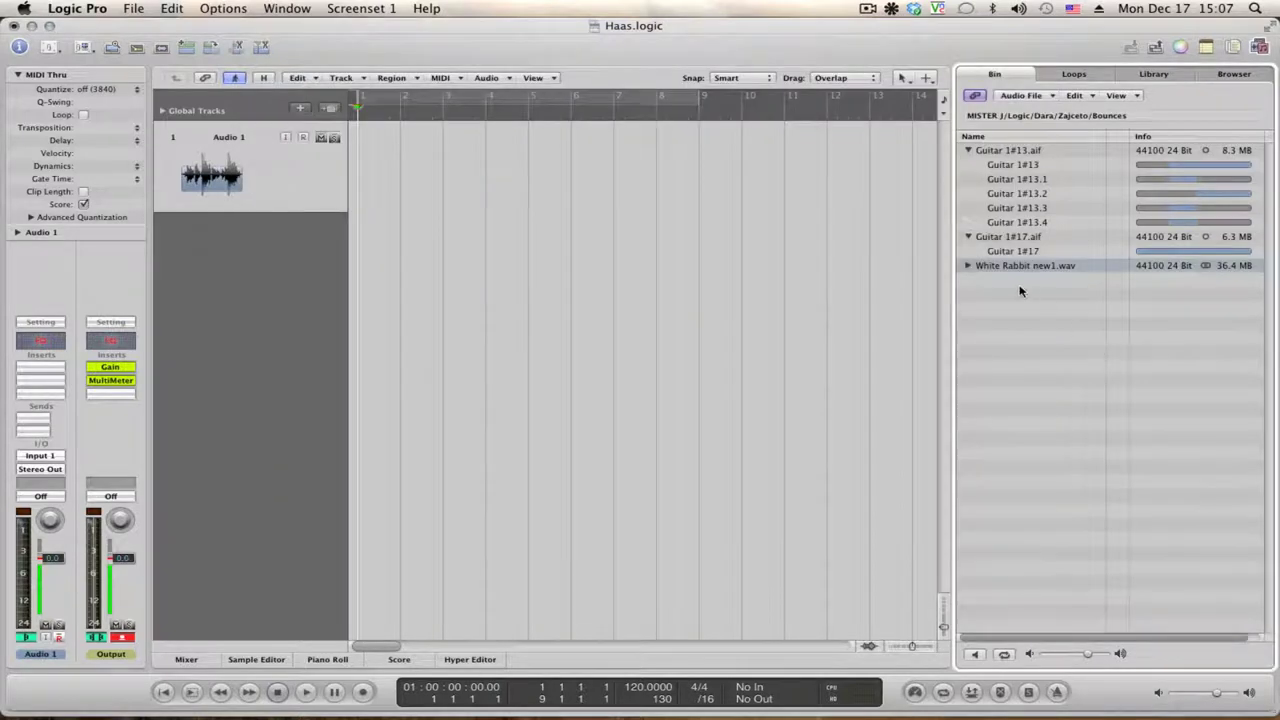
Convert White Rabbit new1.wav from interleaved to split stereo, keeping the resulting files in the bin and replacing the existing copies.
left_click(968, 265)
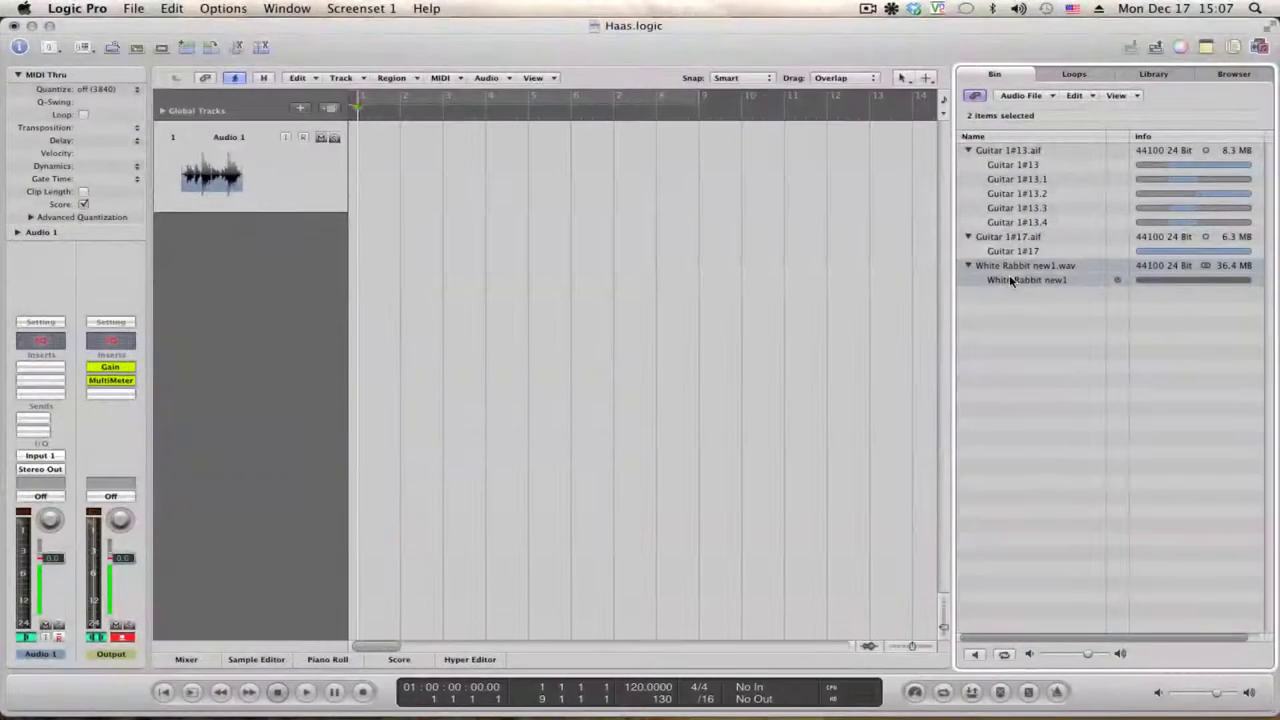
left_click(1011, 281)
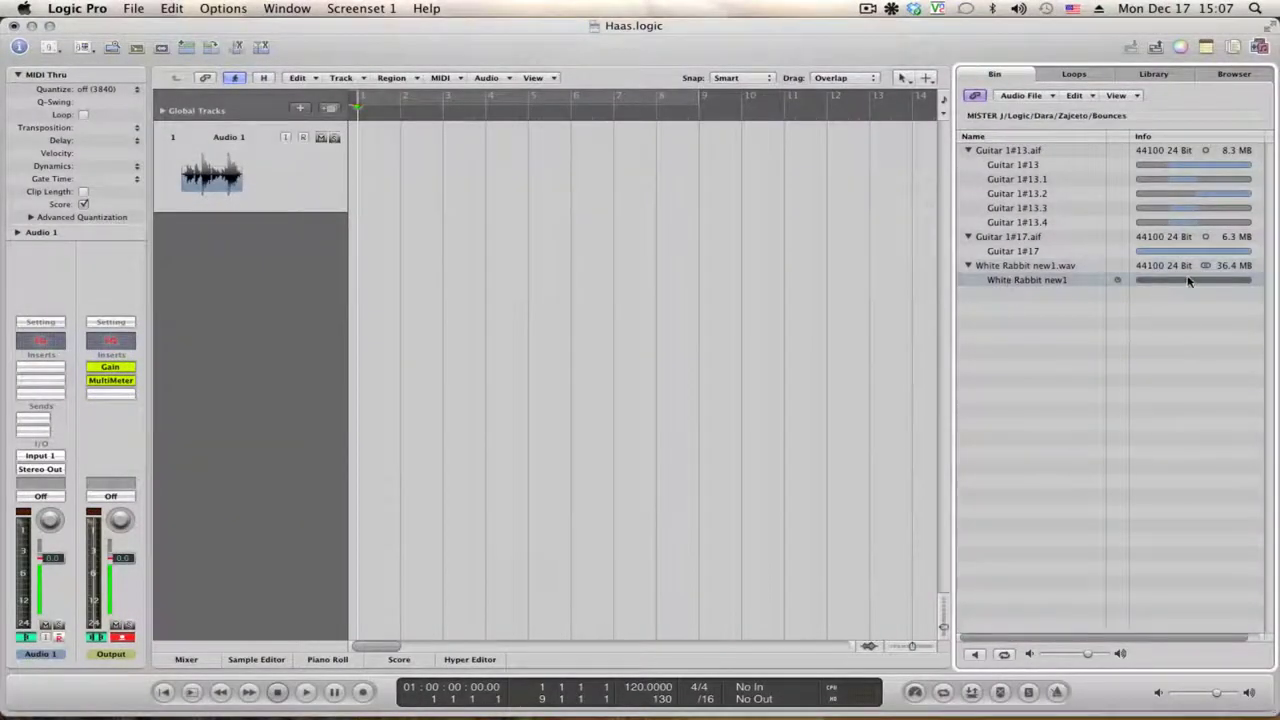
left_click(1024, 266)
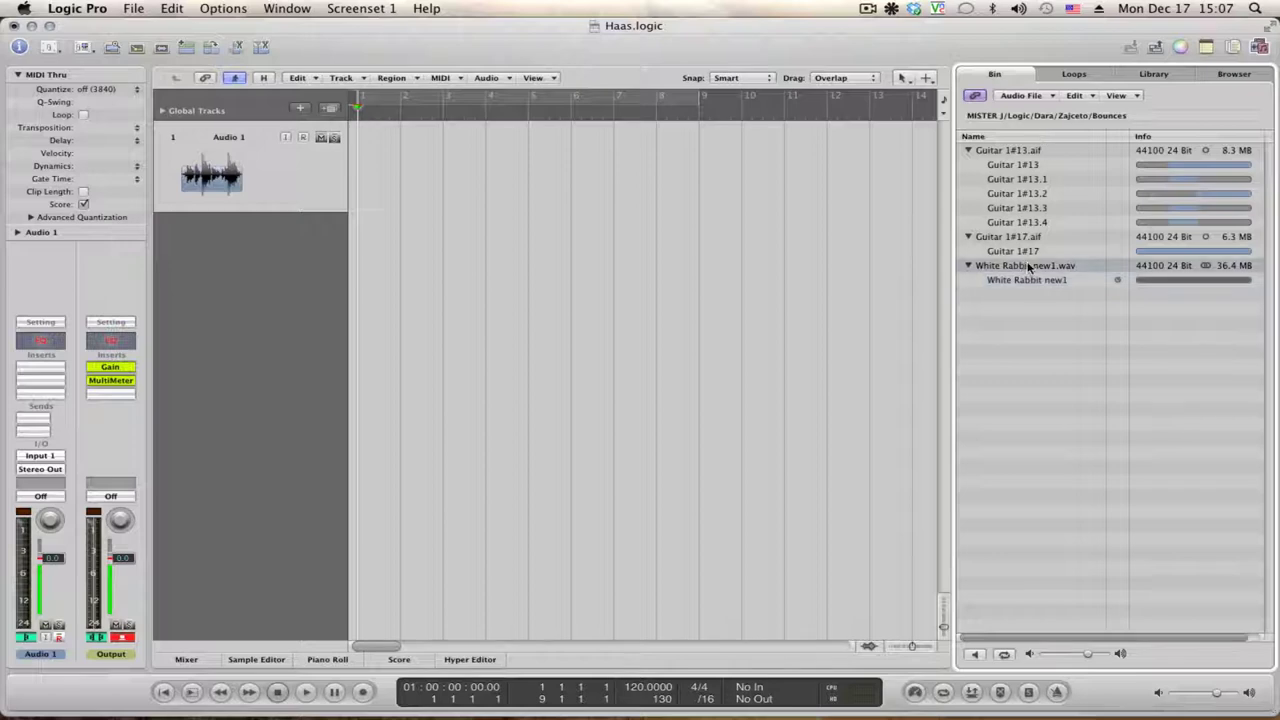
left_click(1030, 96)
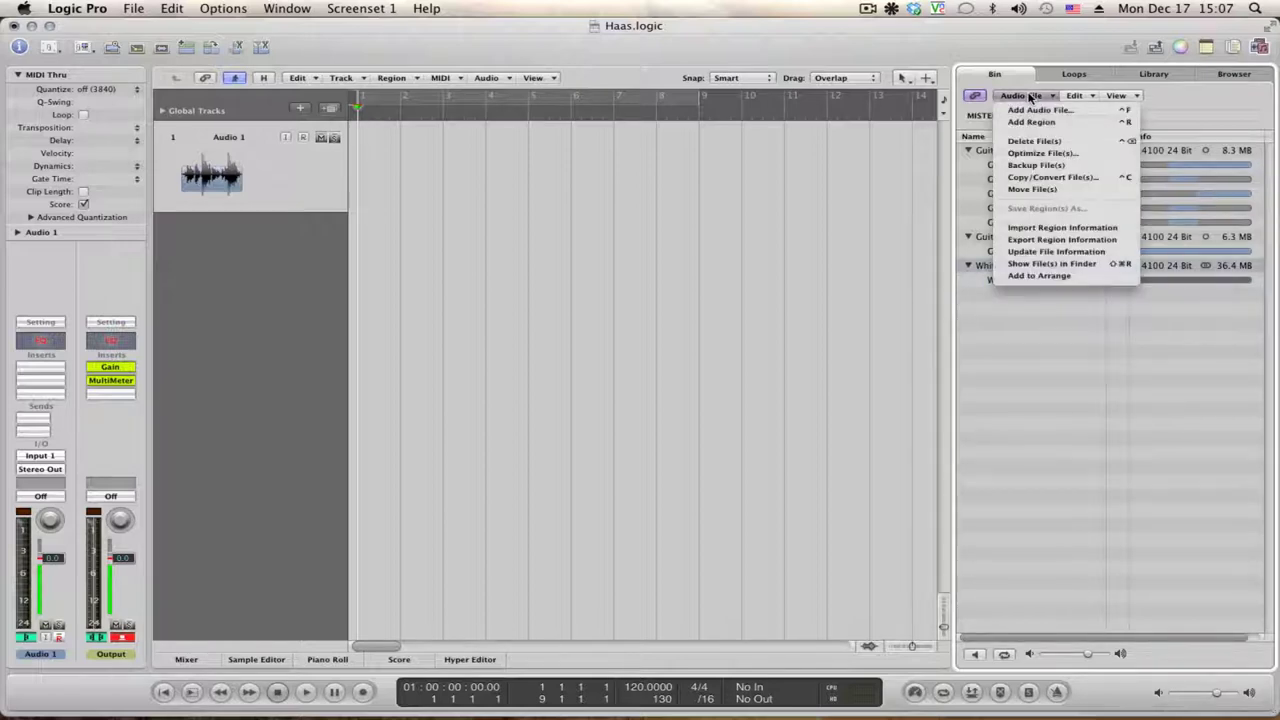
left_click(1062, 181)
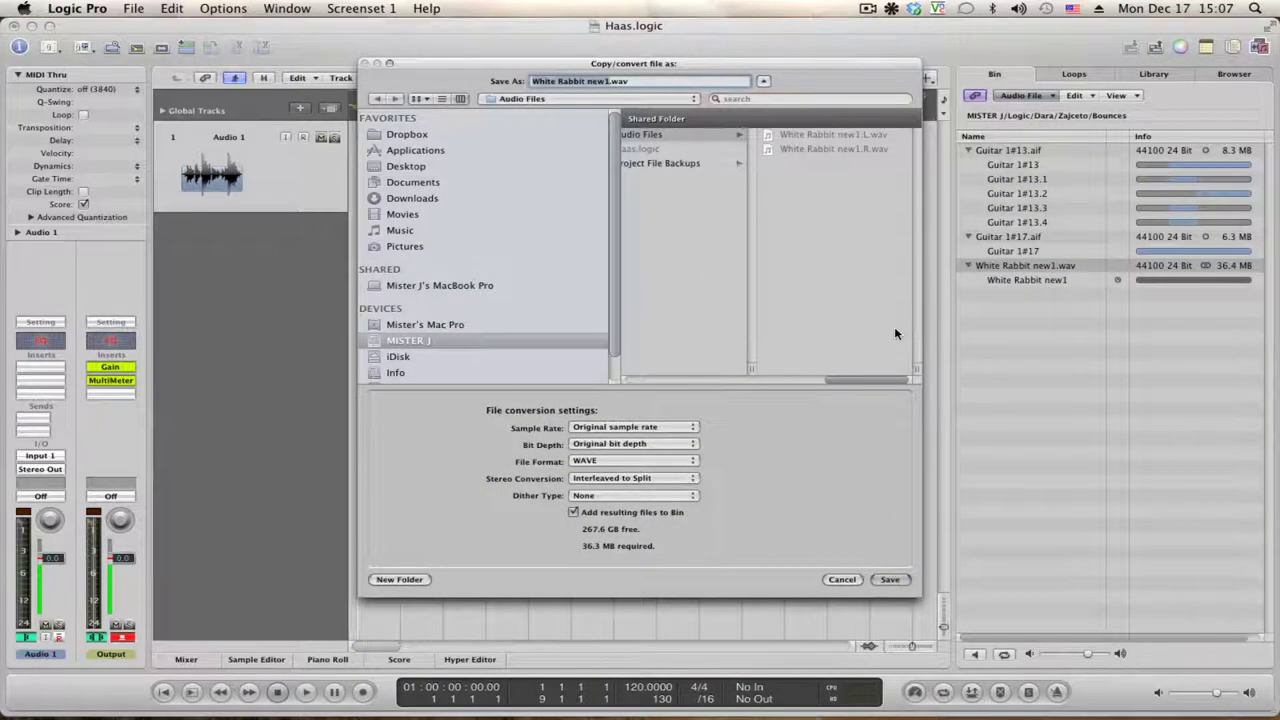
left_click(601, 477)
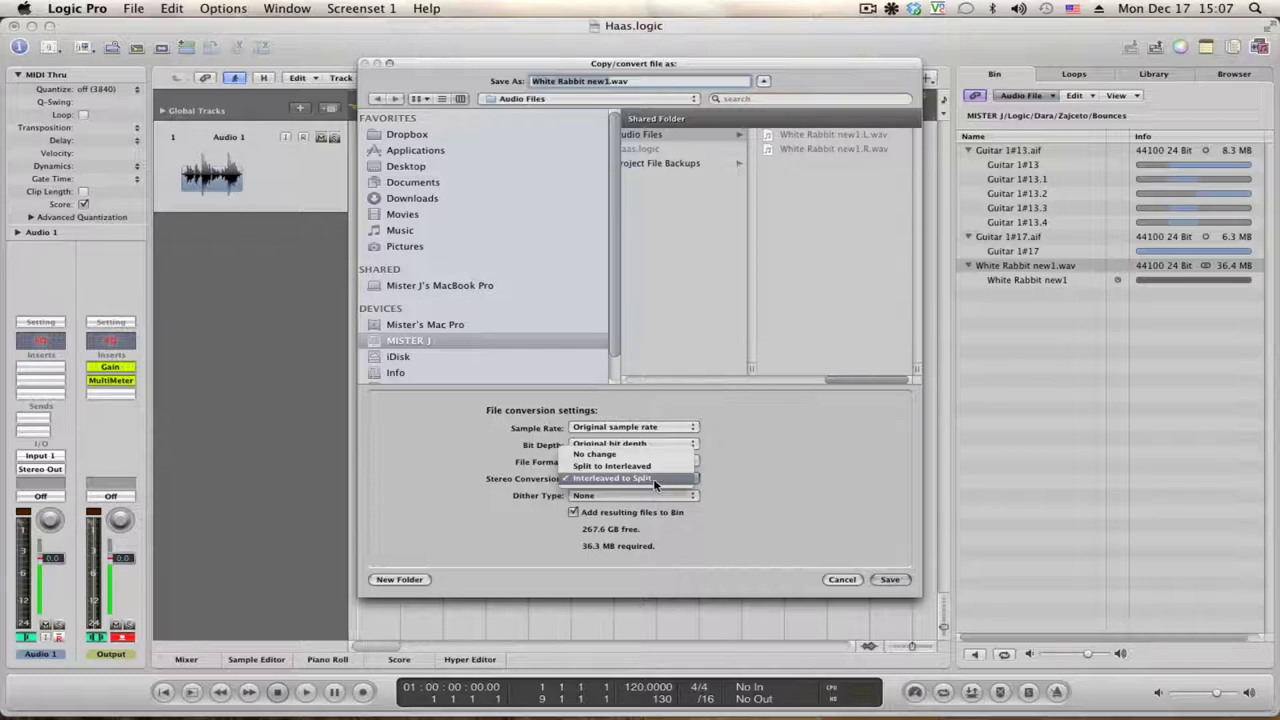
left_click(783, 484)
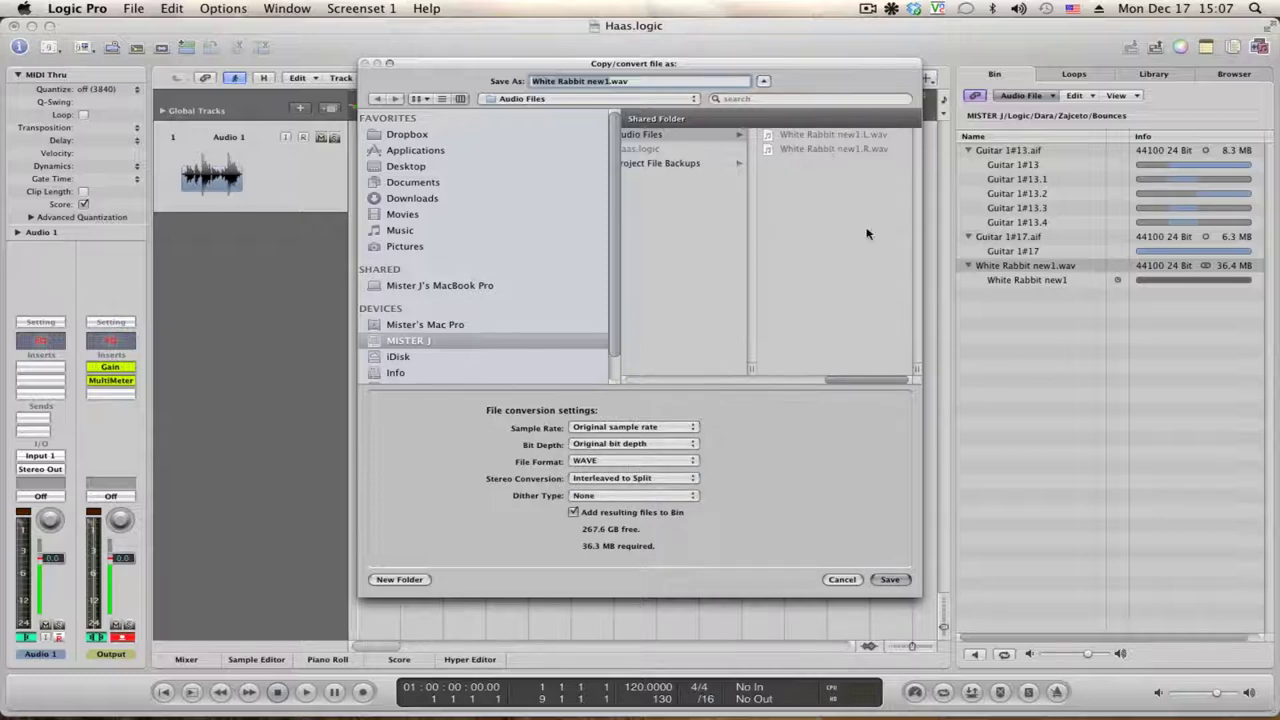
left_click(891, 579)
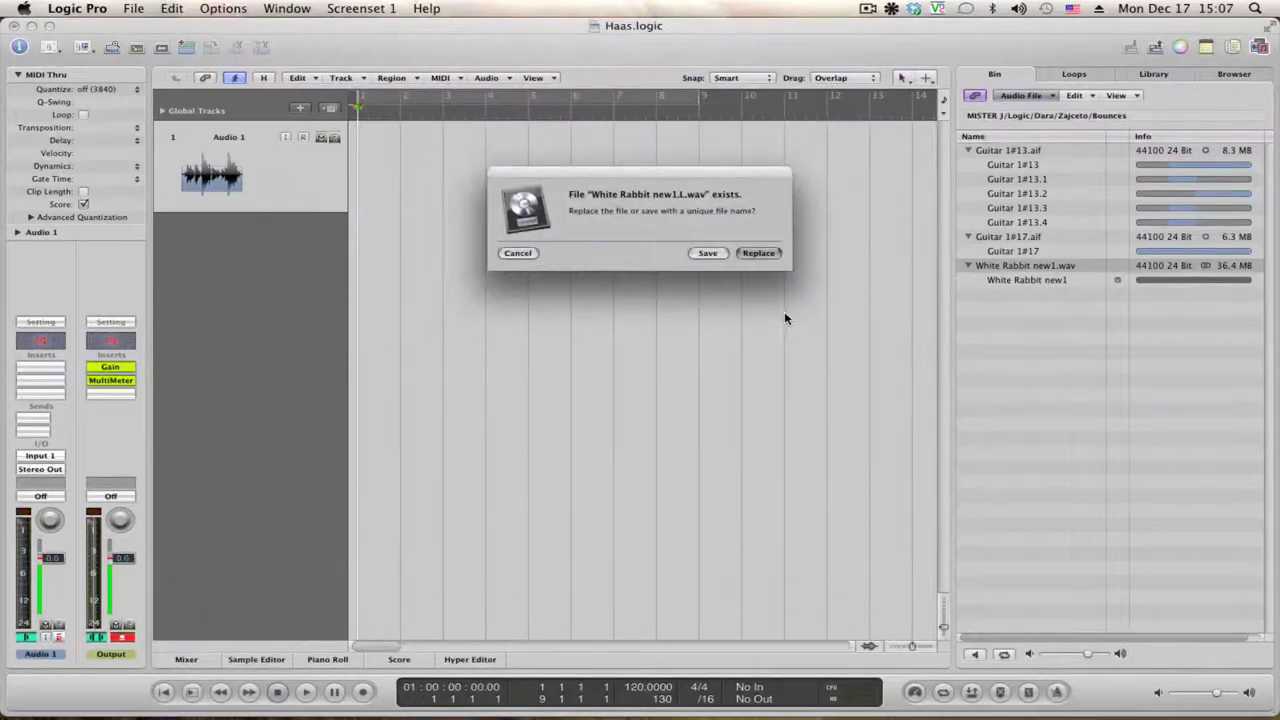
left_click(766, 254)
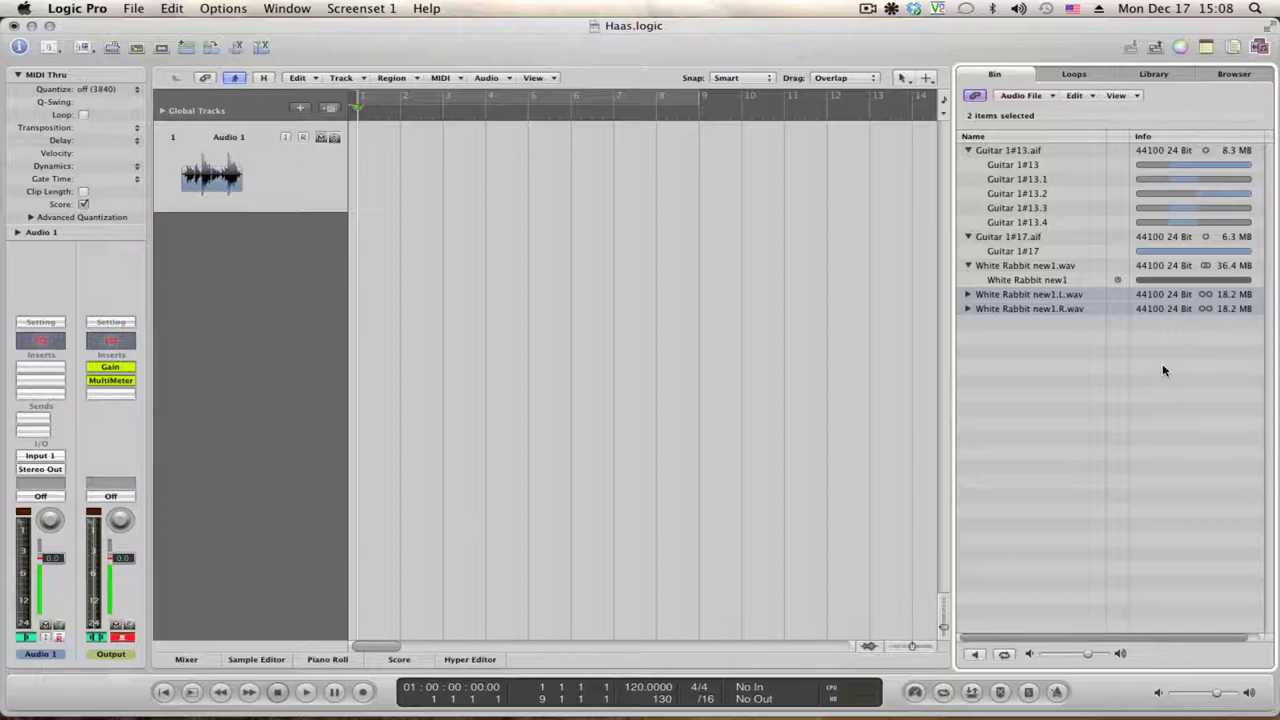
Disconnect the split stereo pair White Rabbit new1.L.wav and White Rabbit new1.R.wav in the bin.
left_click(1087, 97)
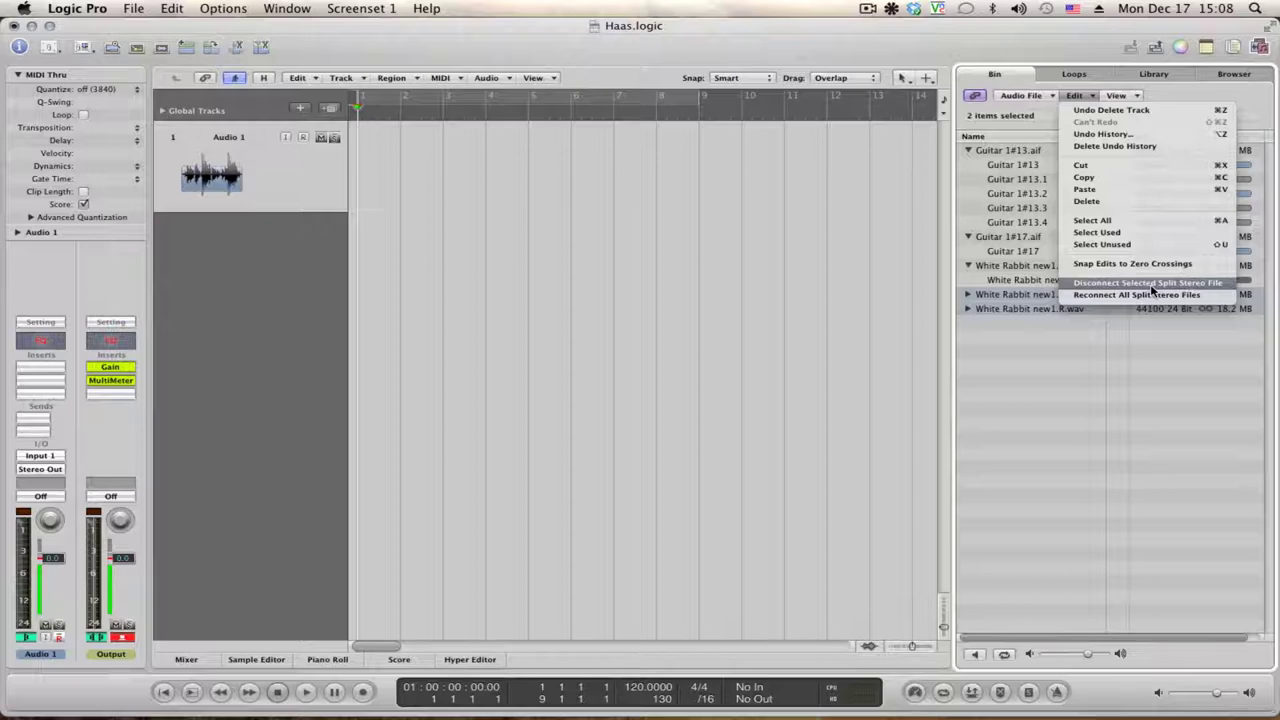
left_click(1150, 284)
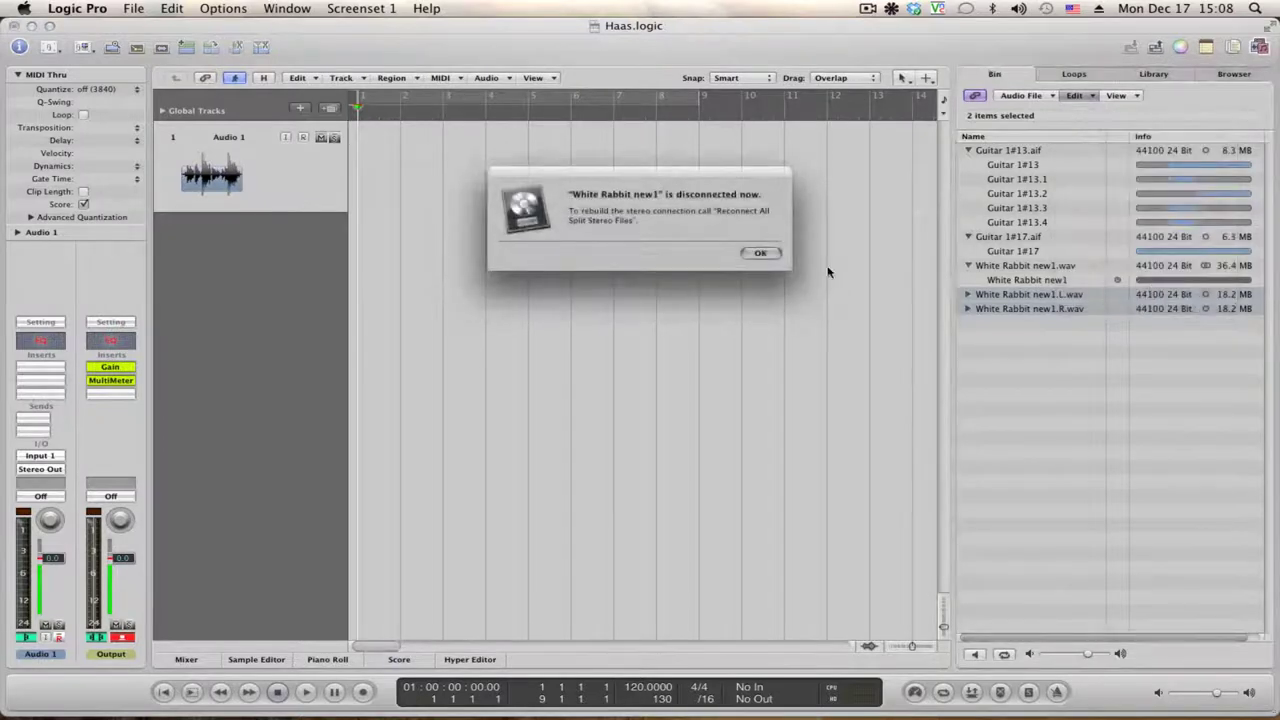
left_click(759, 254)
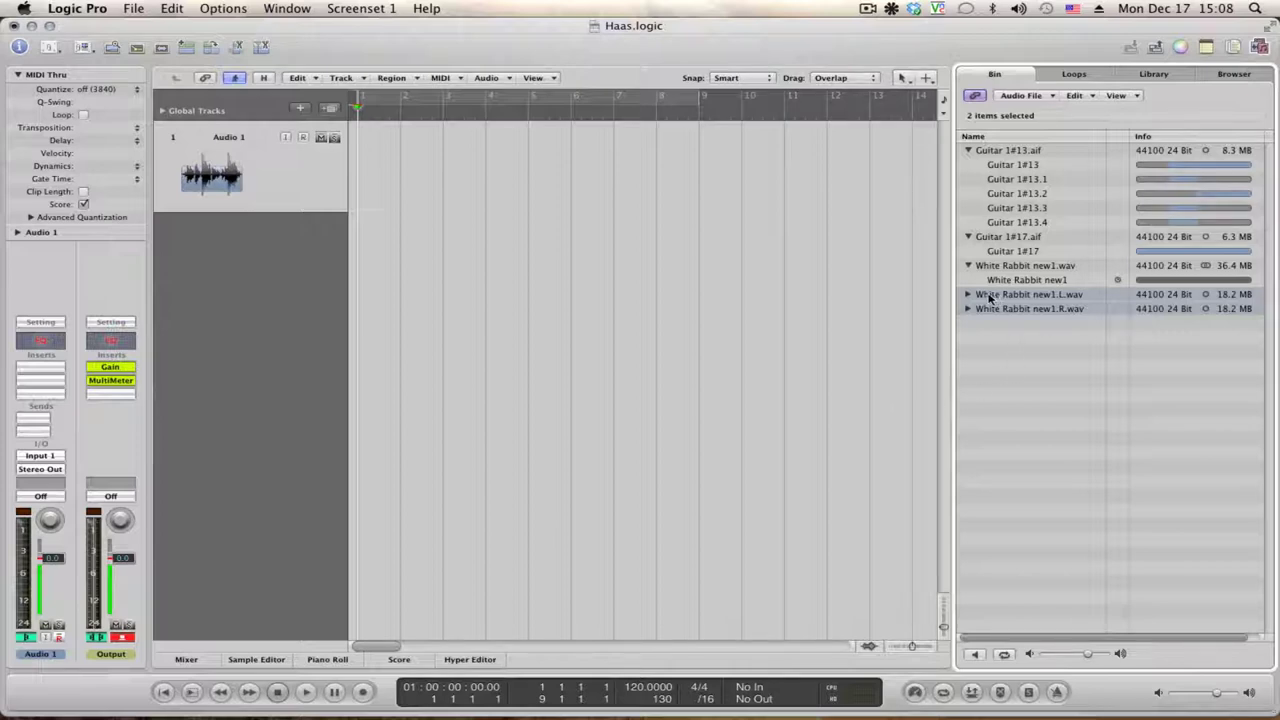
Add both disconnected White Rabbit files to the arrangement at bar 1, creating new tracks for them.
left_click_drag(995, 297, 365, 146)
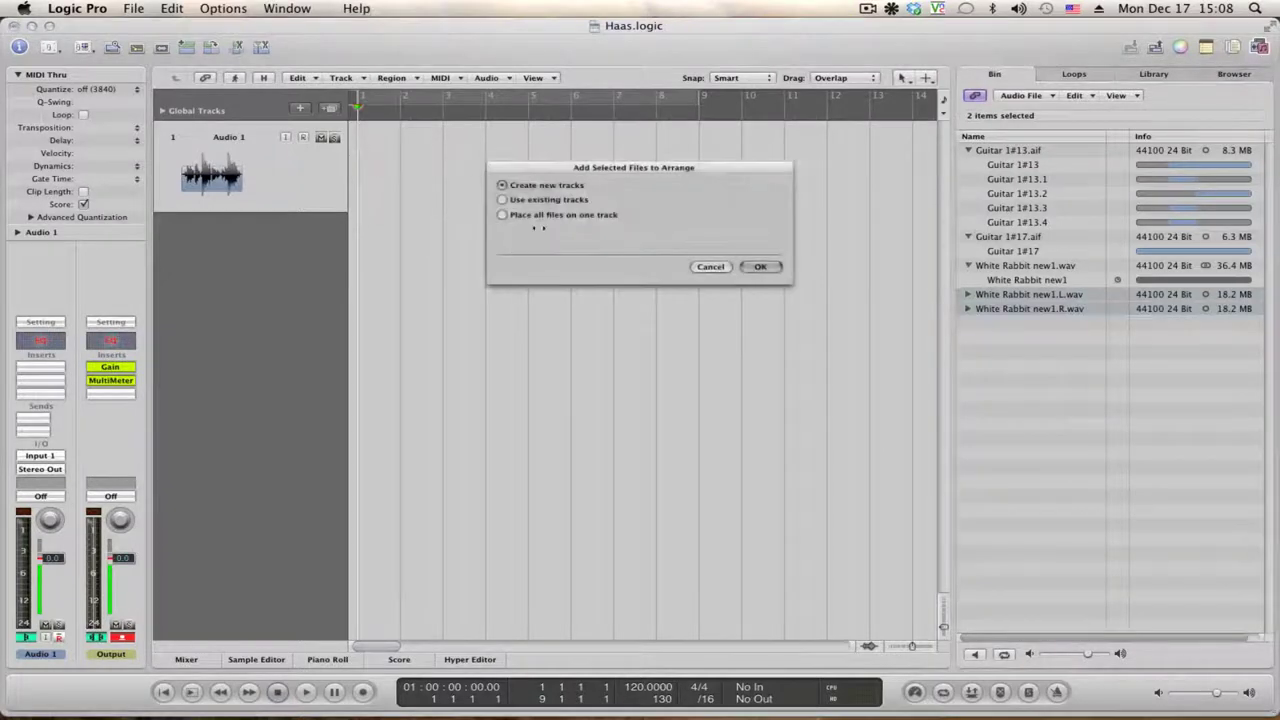
left_click(771, 267)
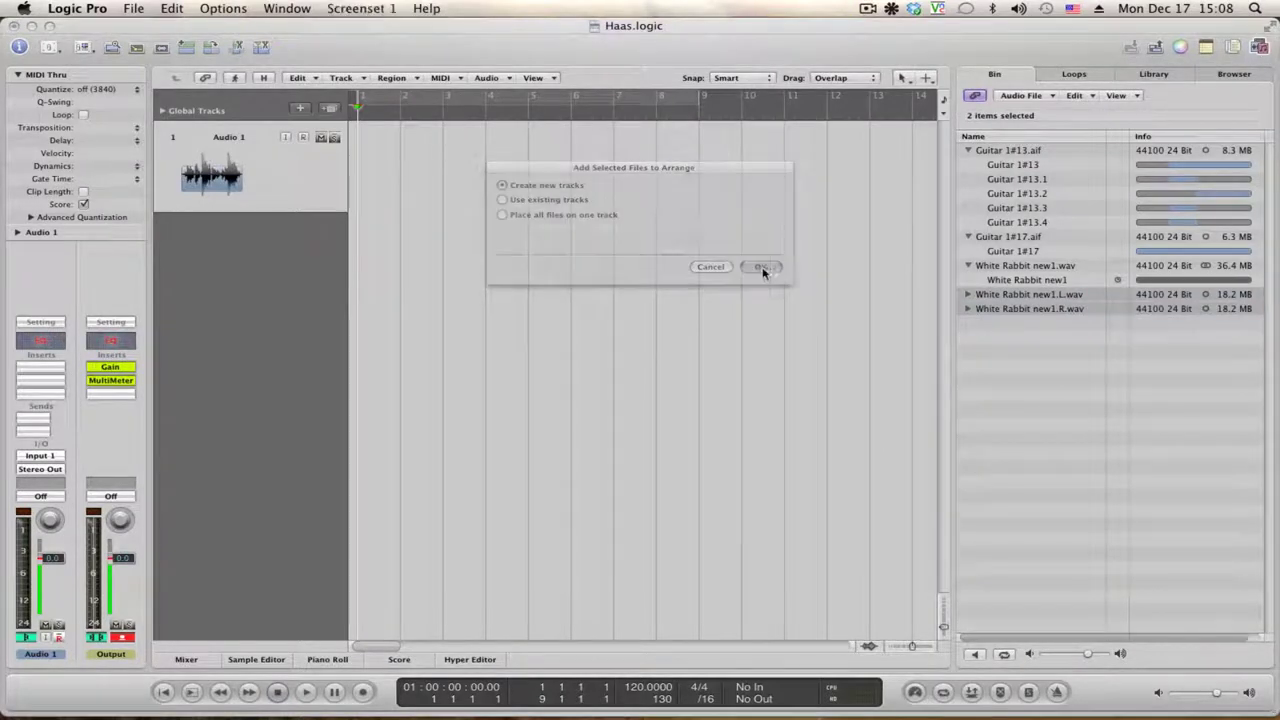
left_click(757, 253)
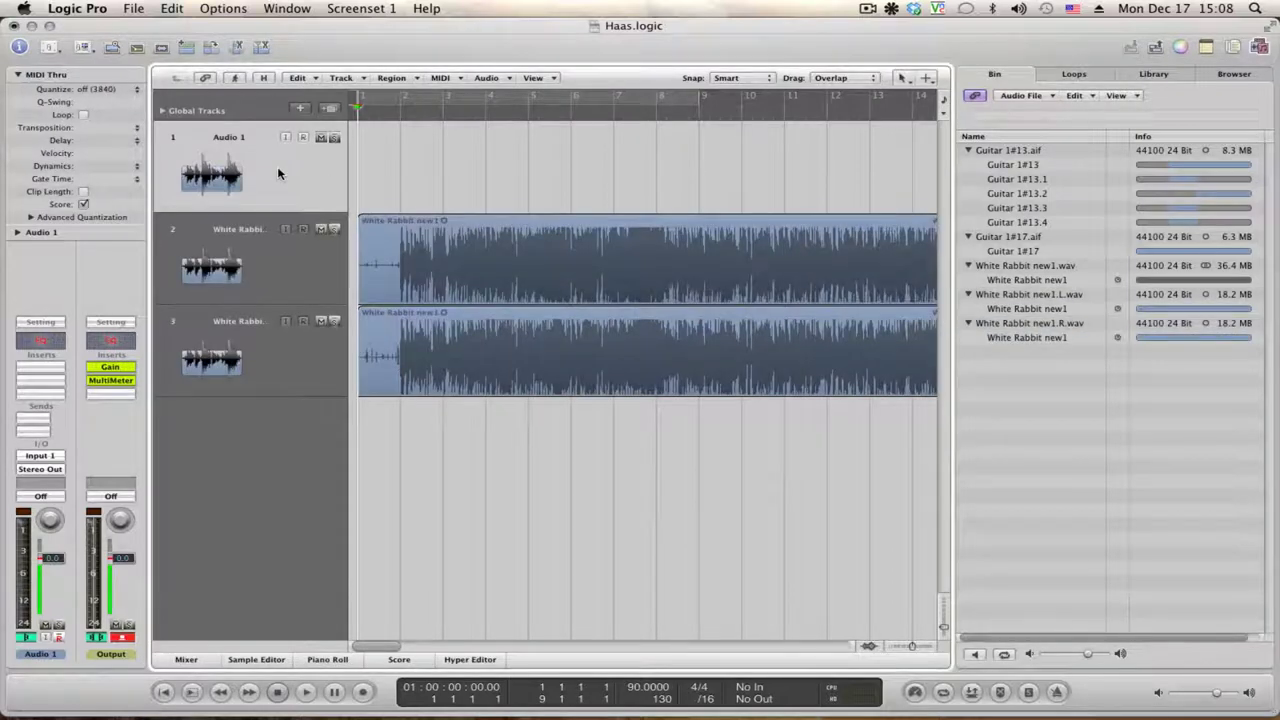
Delete the empty Audio 1 track and hide the media area to widen the arrangement.
key("super+Delete")
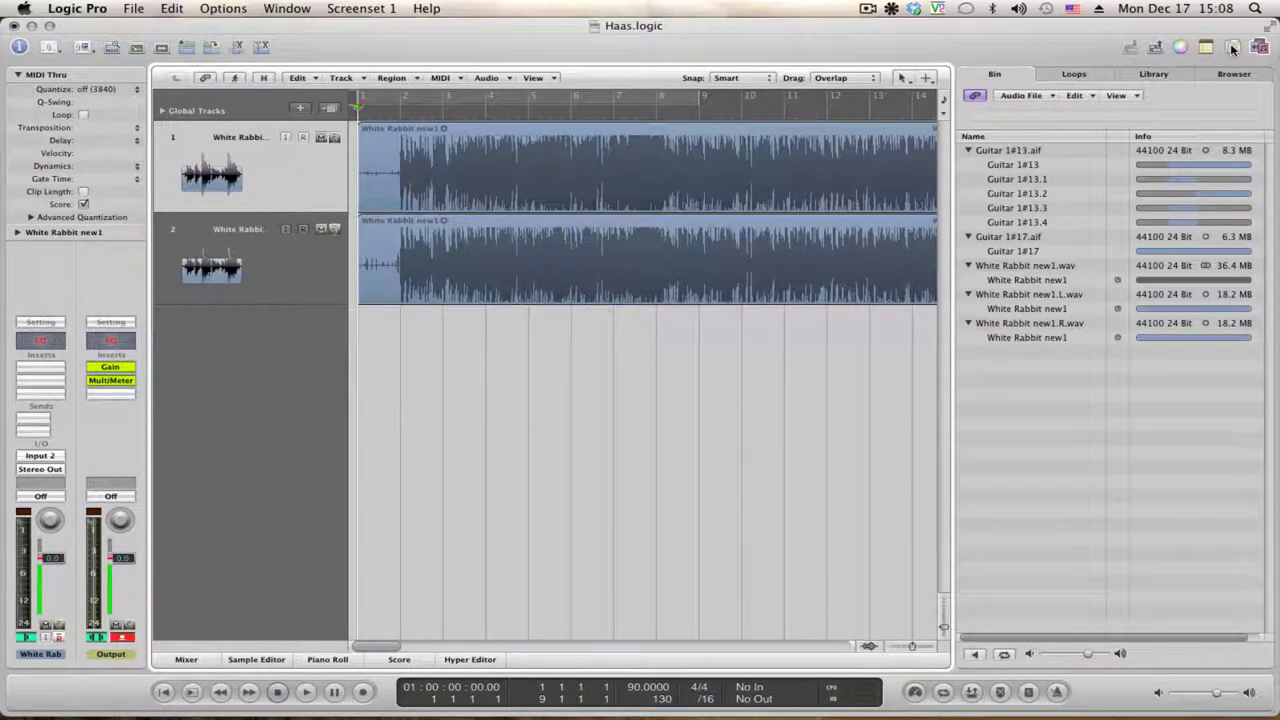
left_click(186, 660)
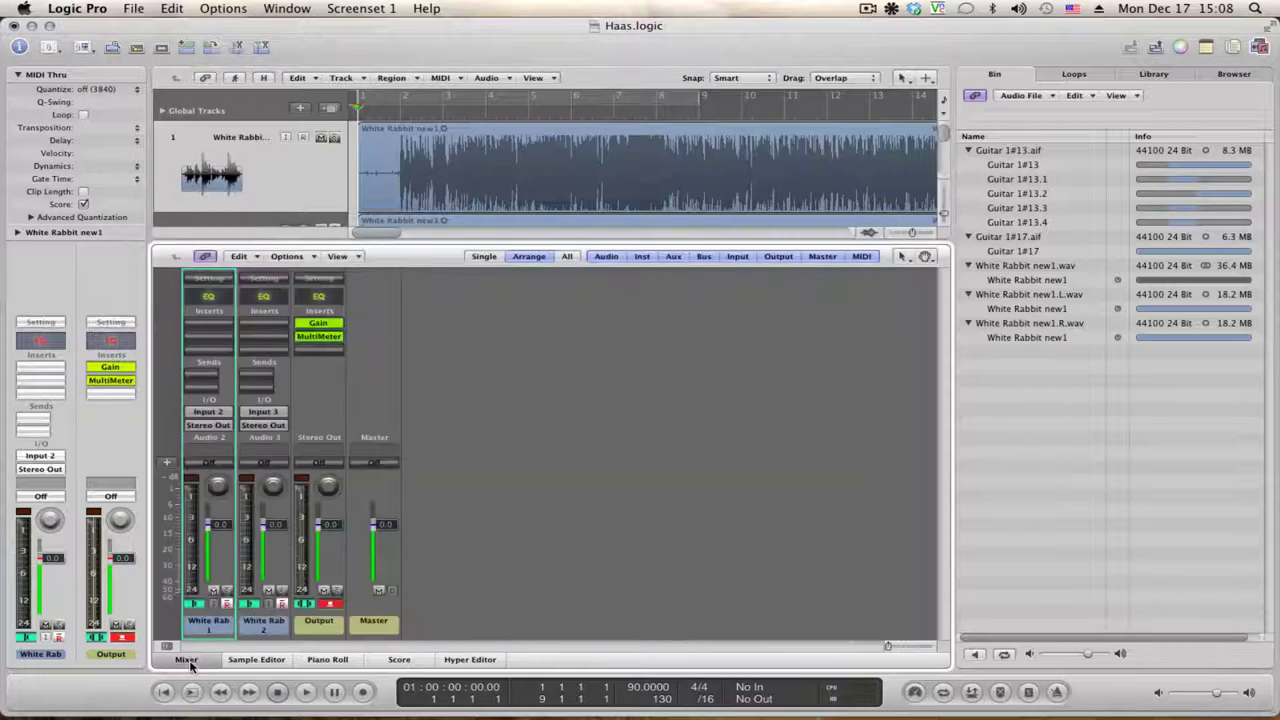
left_click(186, 660)
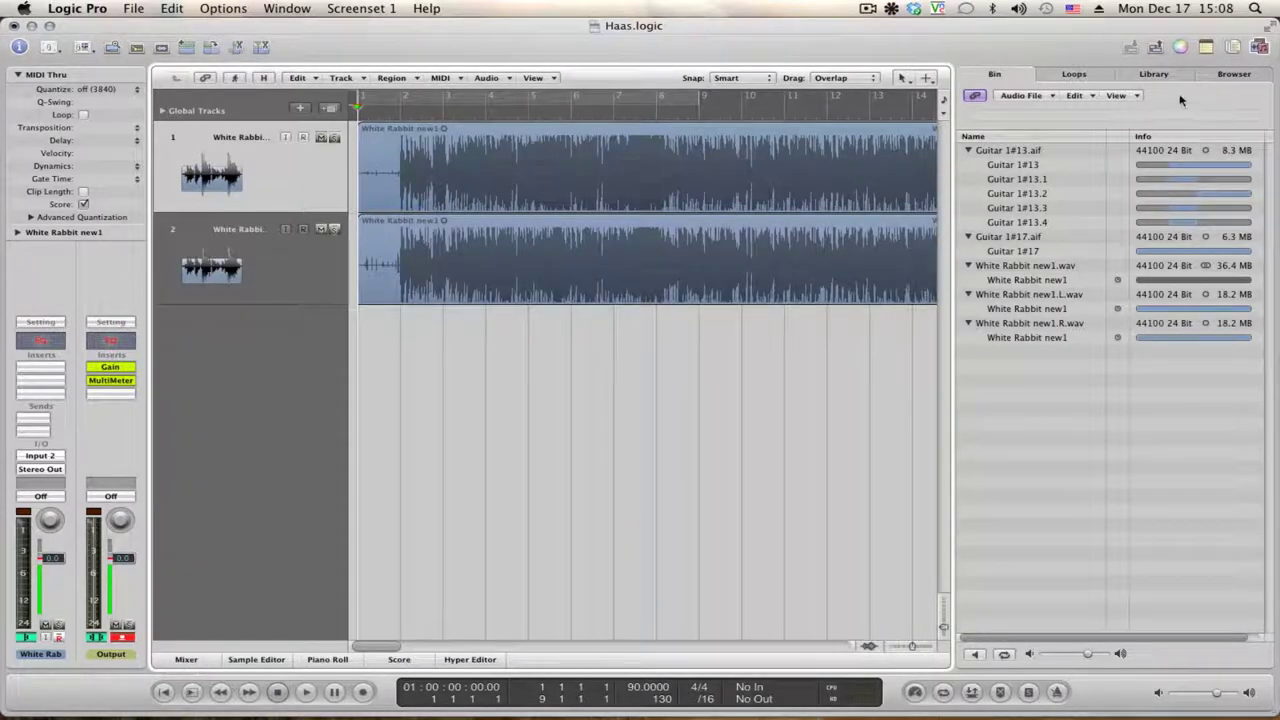
left_click(1259, 47)
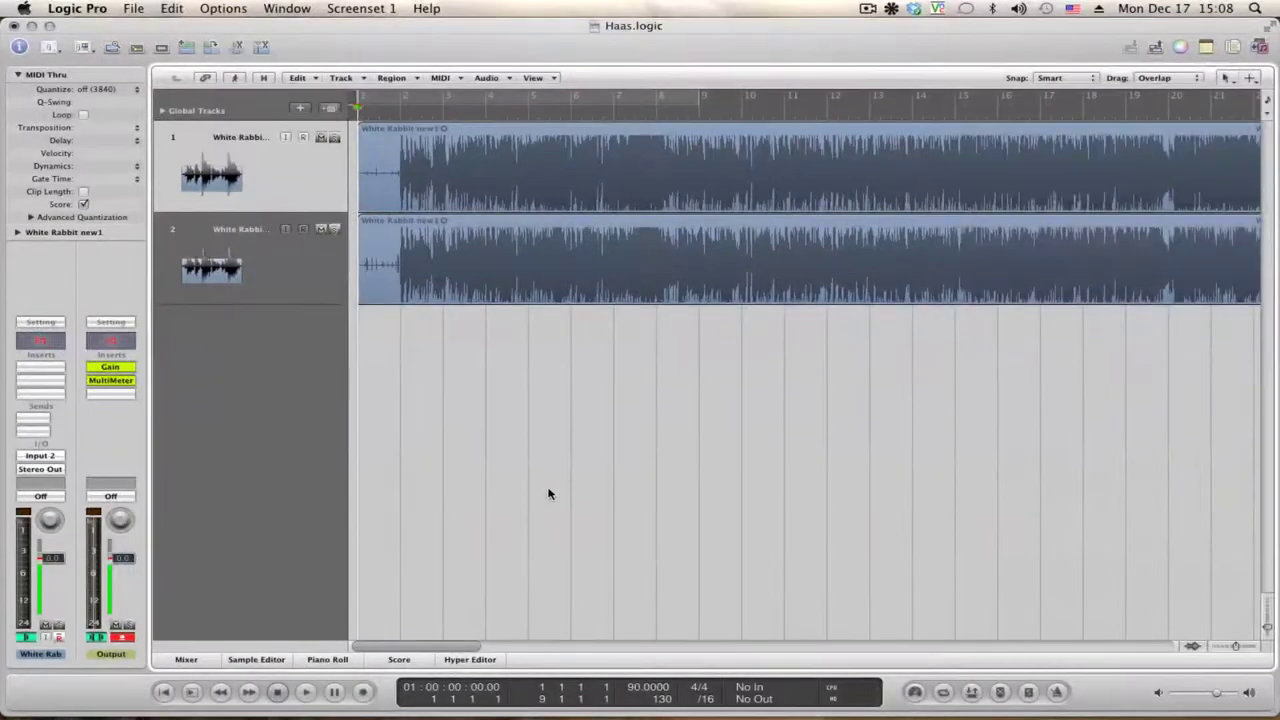
Play the project from the start, soloing the upper and lower White Rabbit tracks to listen to them, and clear the solos.
key("space")
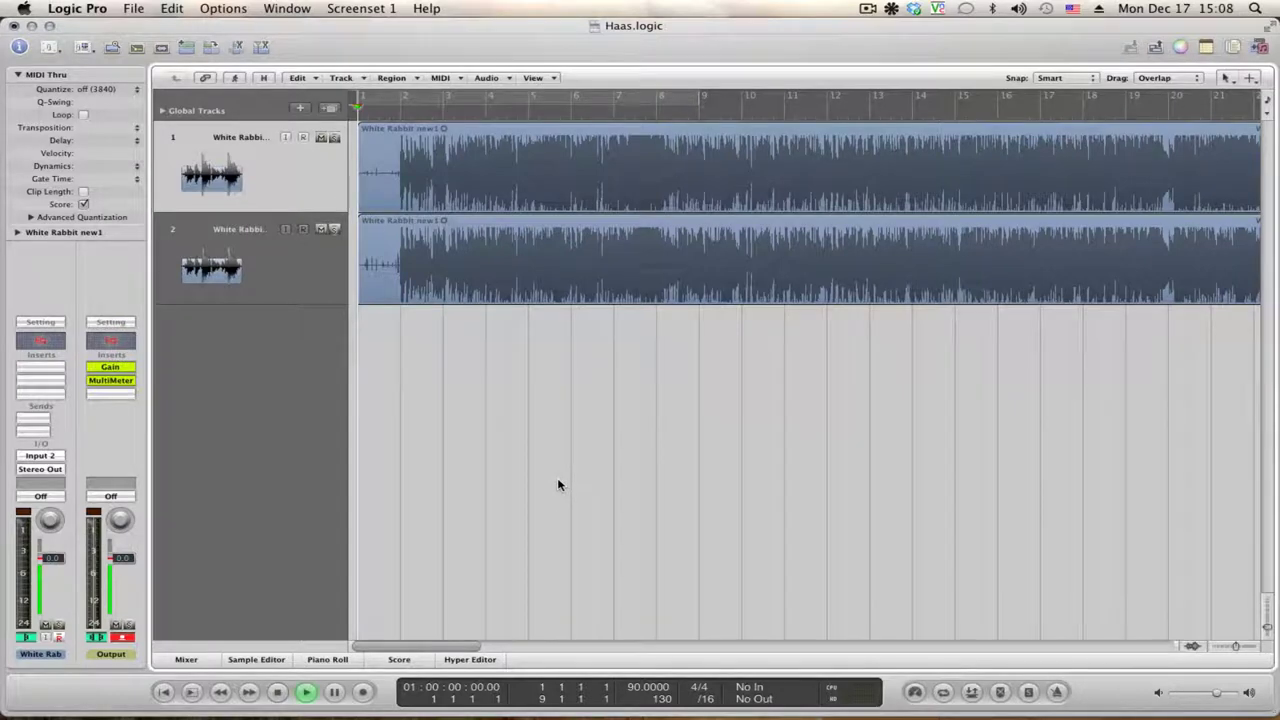
left_click(335, 137)
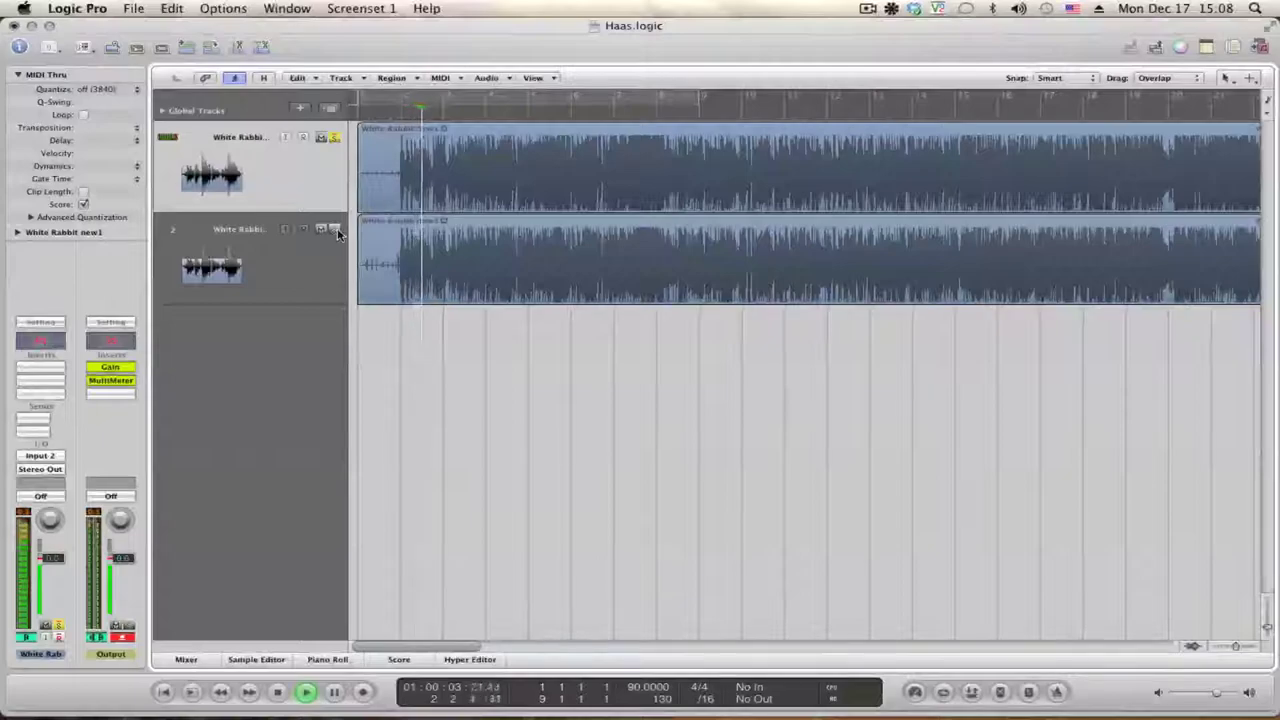
left_click(336, 231)
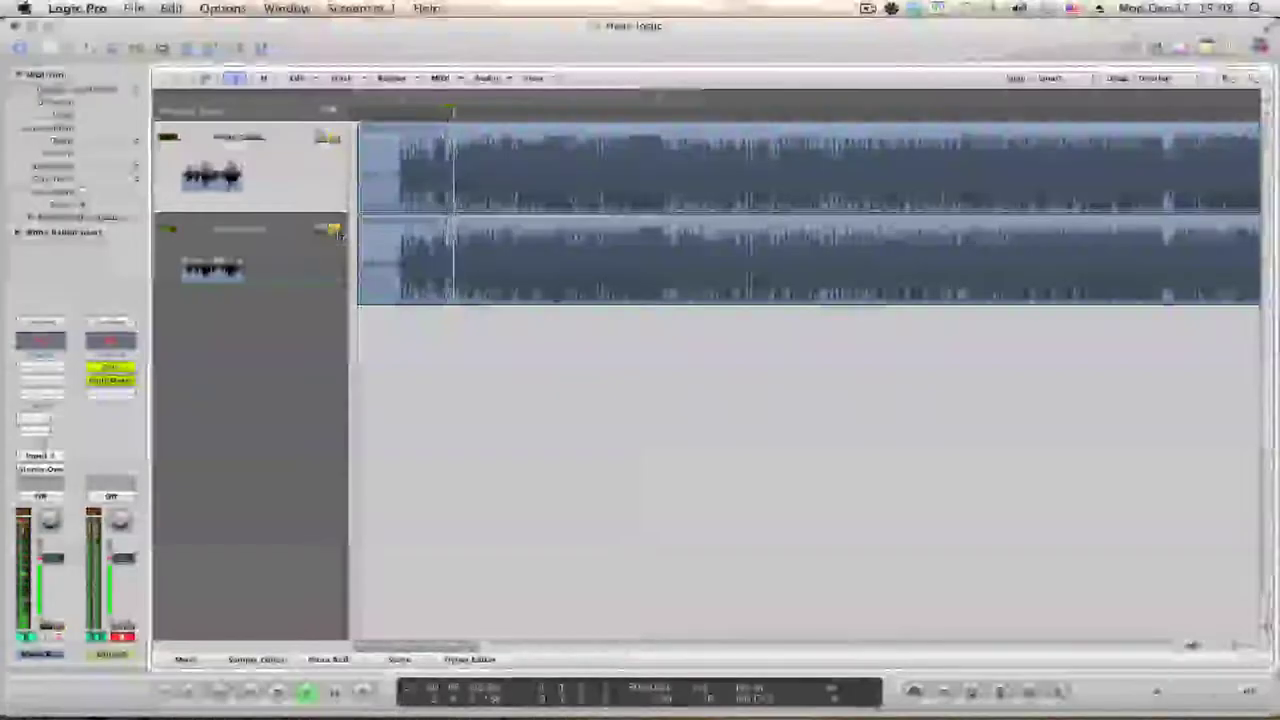
left_click(337, 233, "alt")
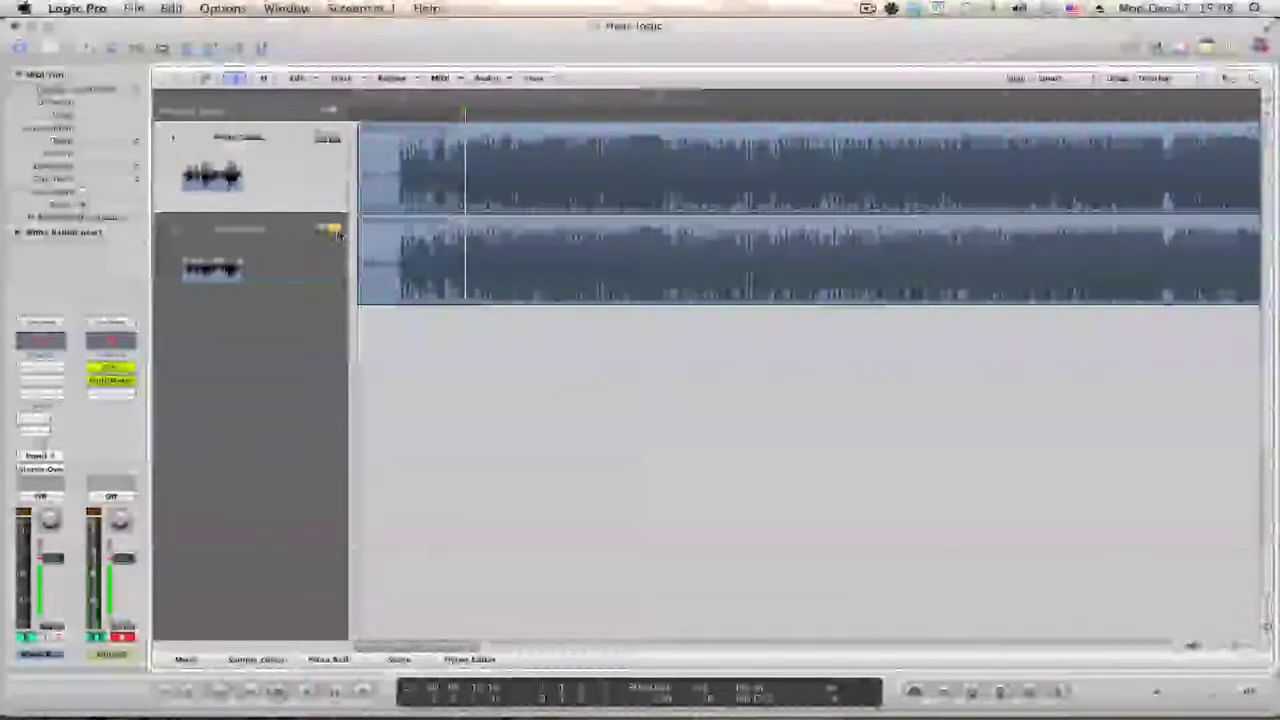
left_click(336, 231)
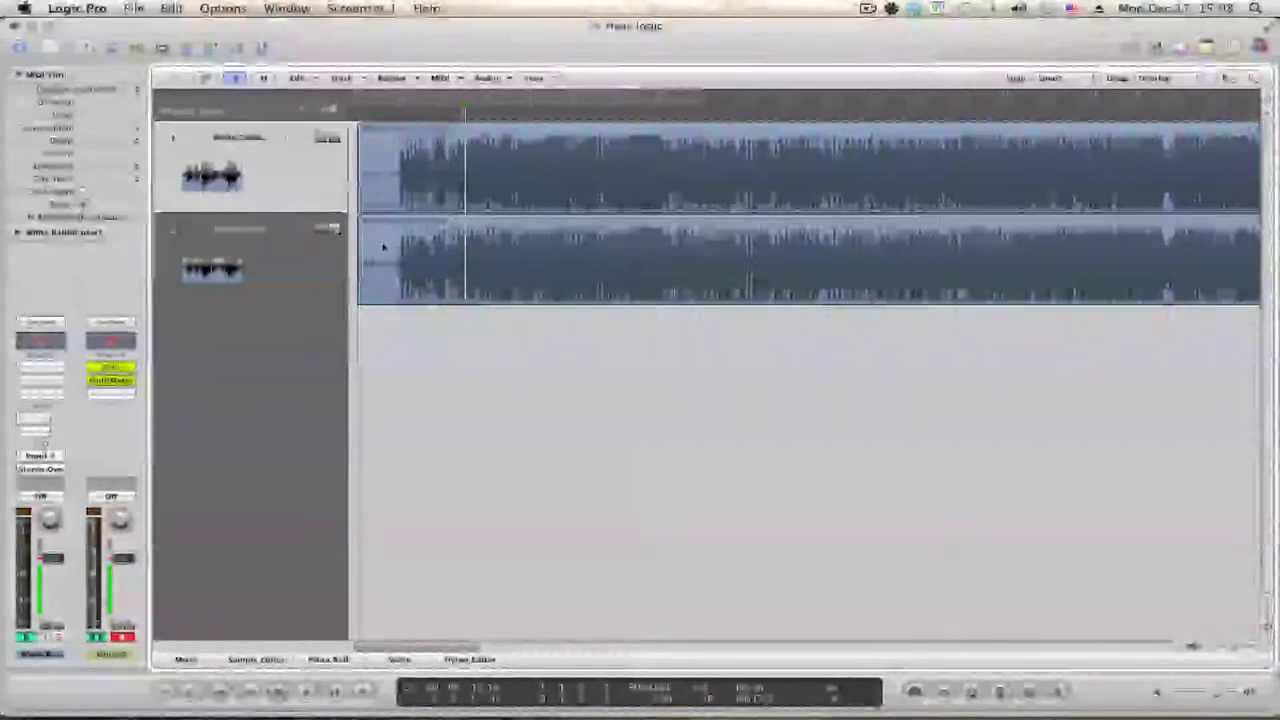
Stop playback, create two mono audio tracks, and move the lower White Rabbit track directly beneath the upper one.
key("space")
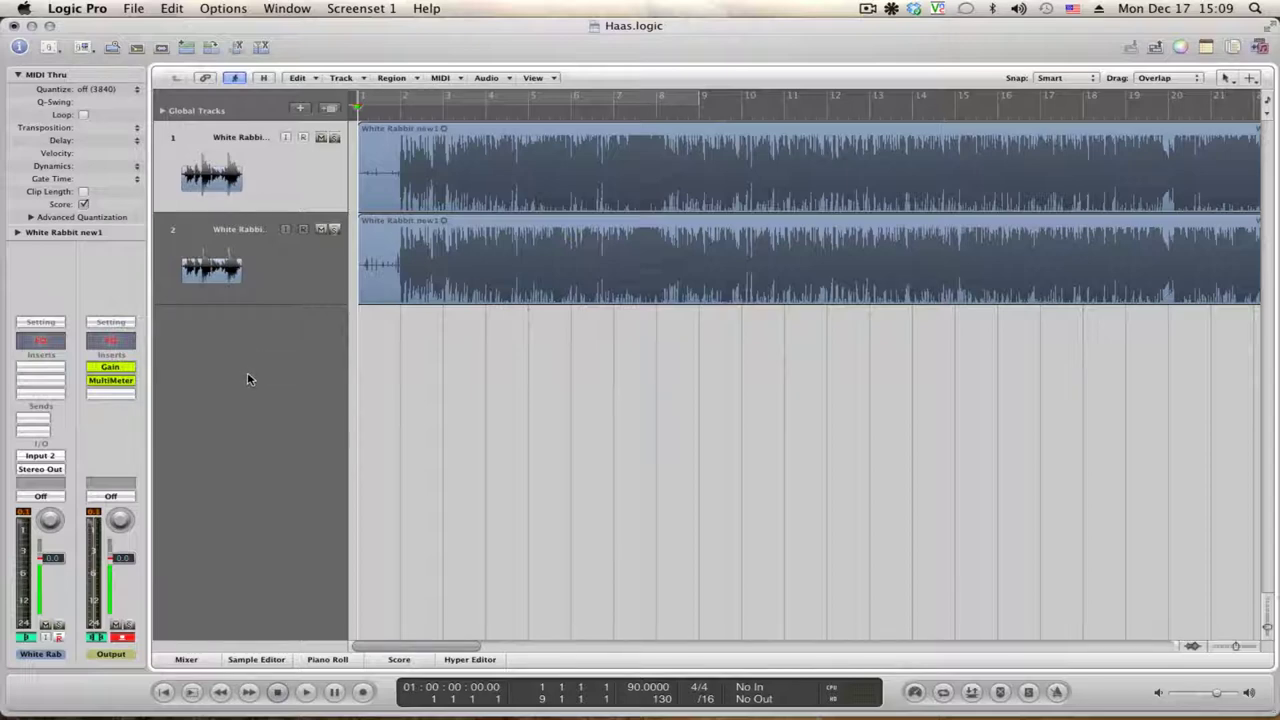
left_click(345, 78)
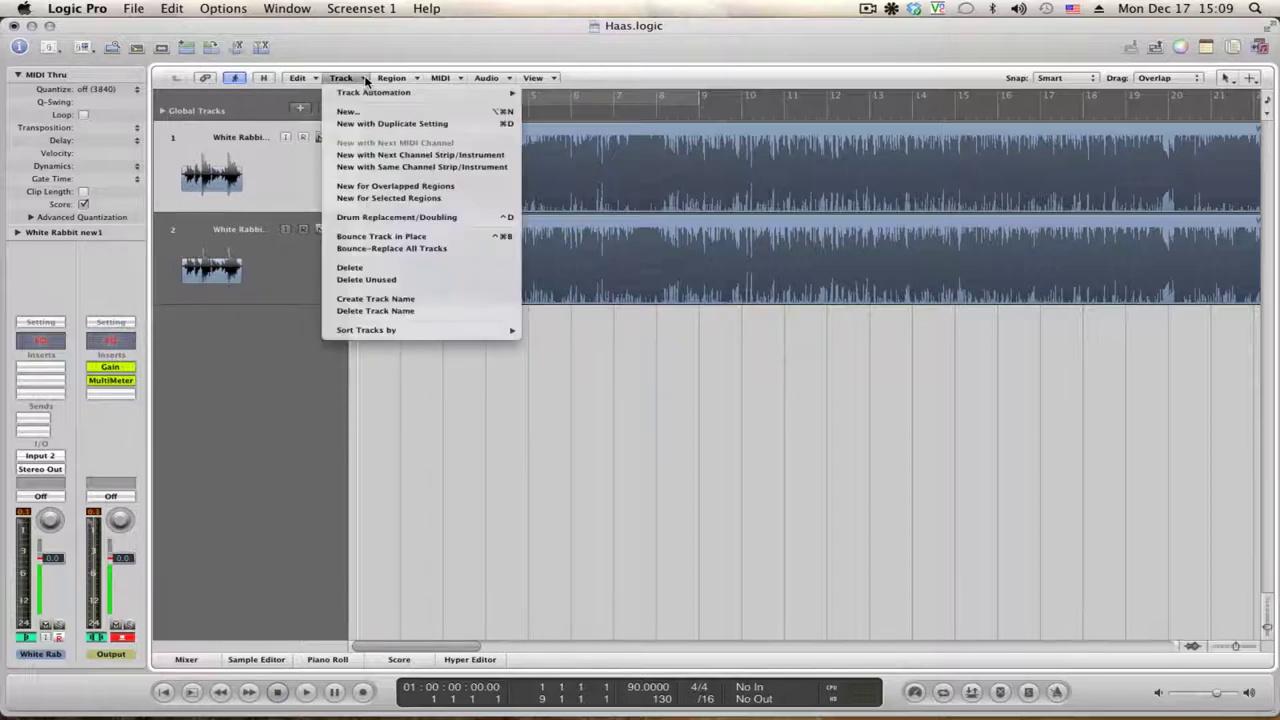
left_click(350, 112)
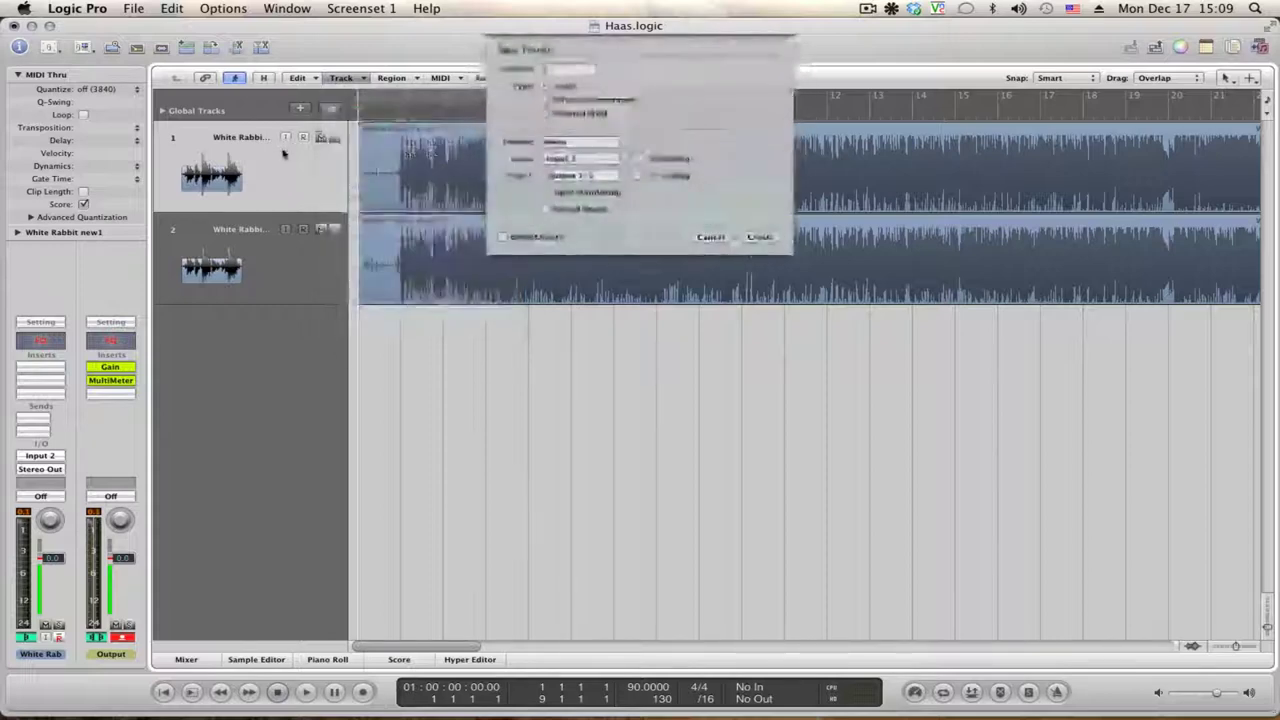
type("2")
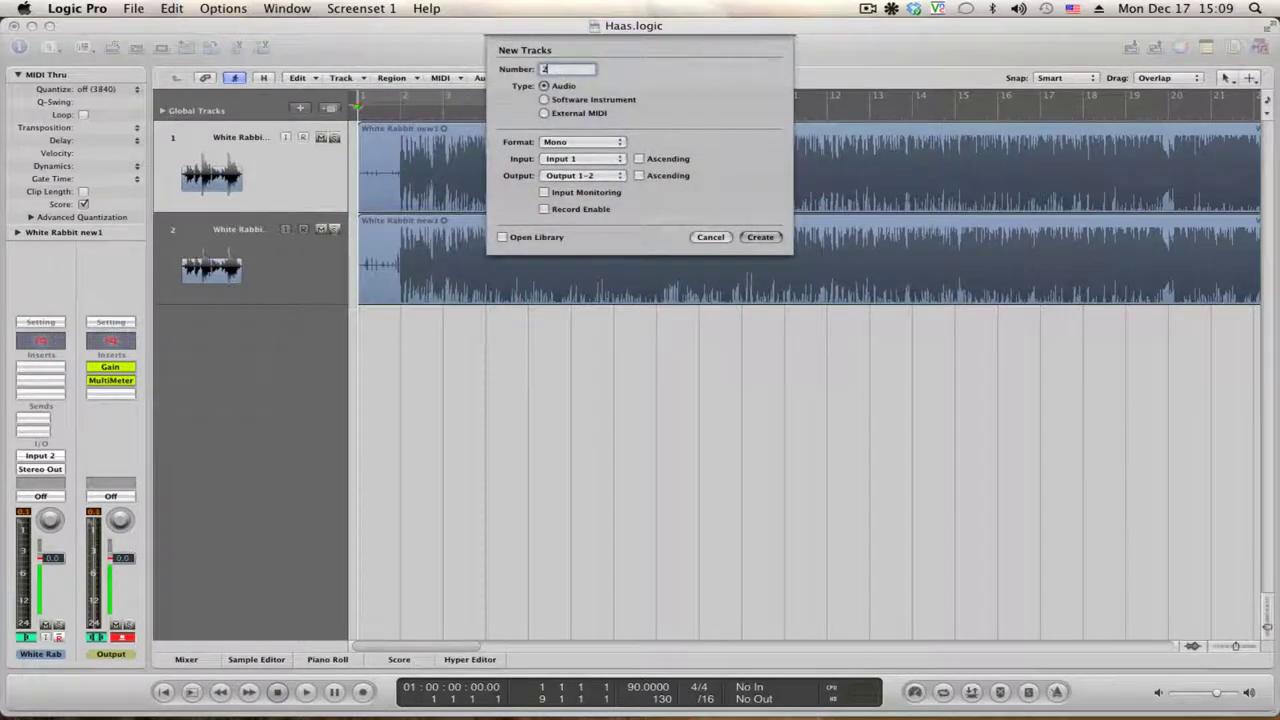
left_click(757, 238)
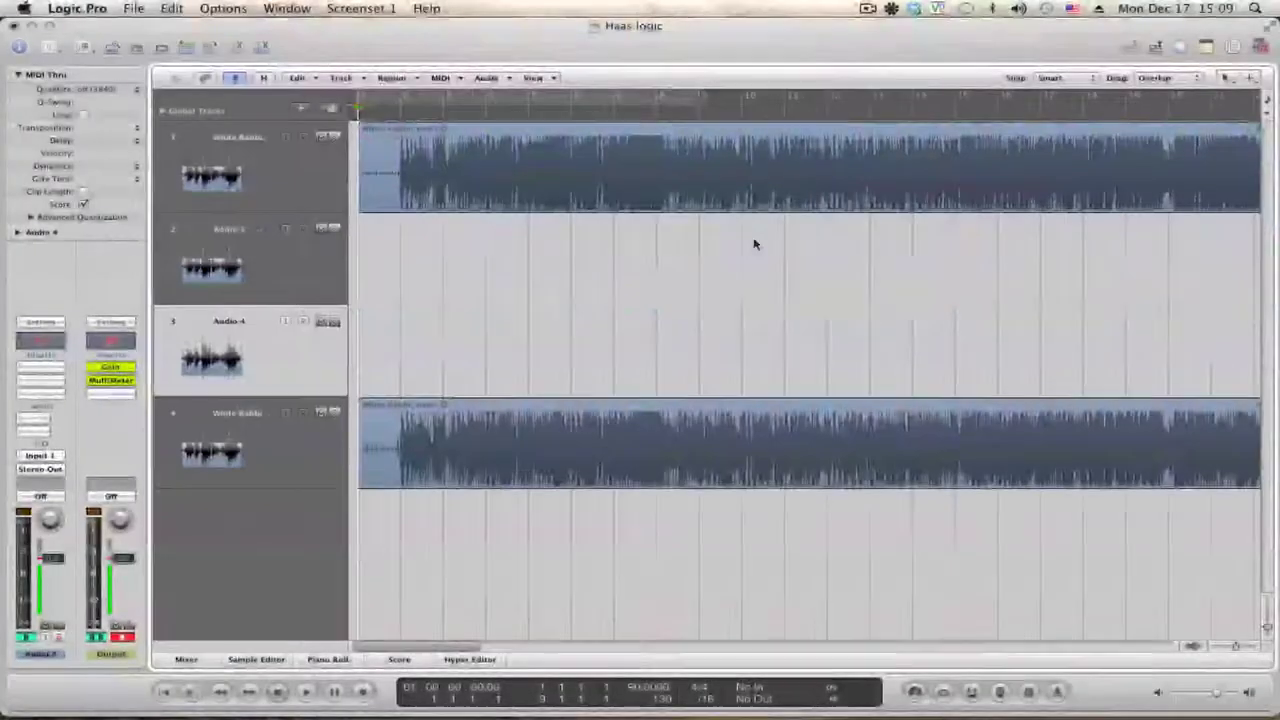
left_click_drag(241, 431, 253, 236)
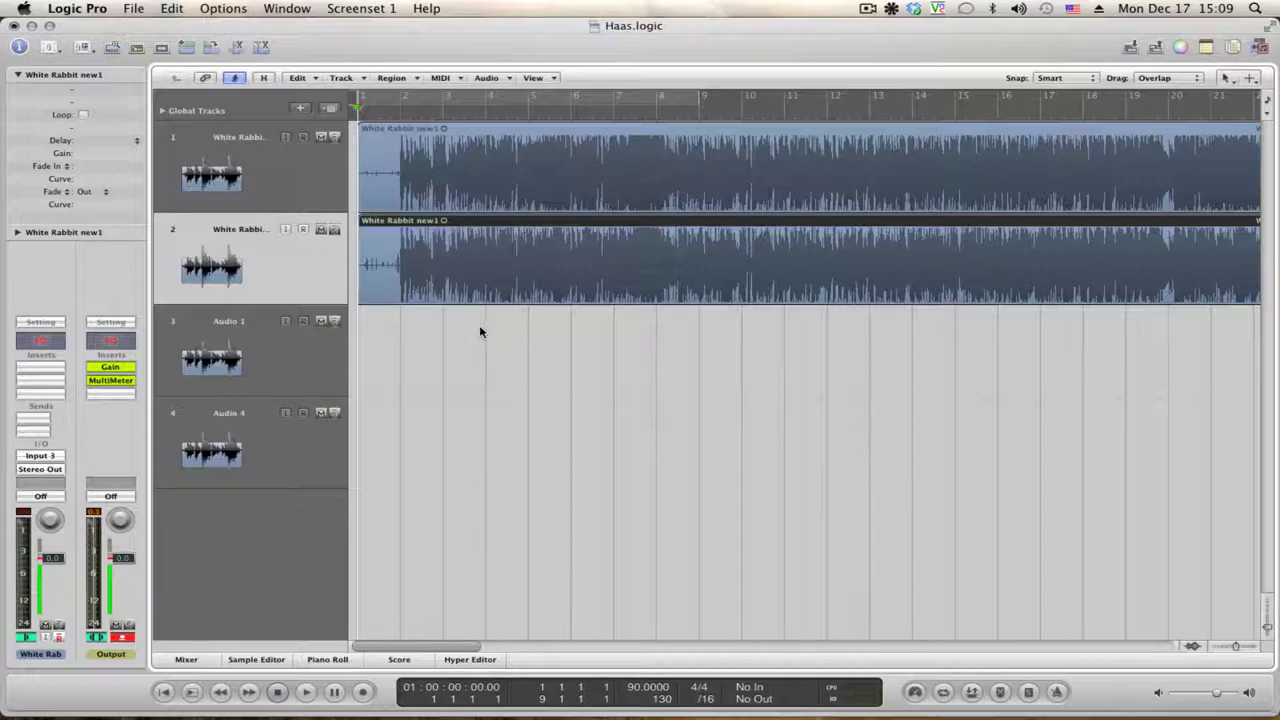
Copy both White Rabbit regions onto the Audio 1 and Audio 4 tracks, keeping them aligned at bar 1.
left_click(250, 357)
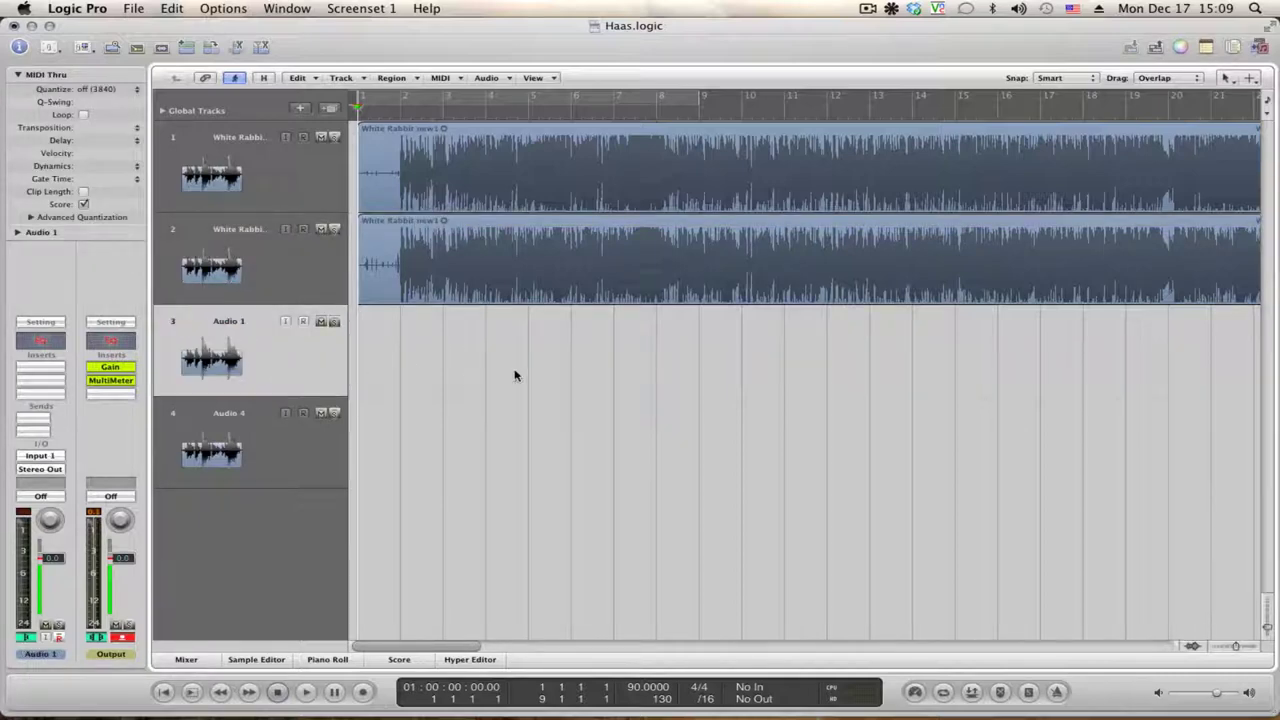
left_click_drag(526, 357, 519, 170)
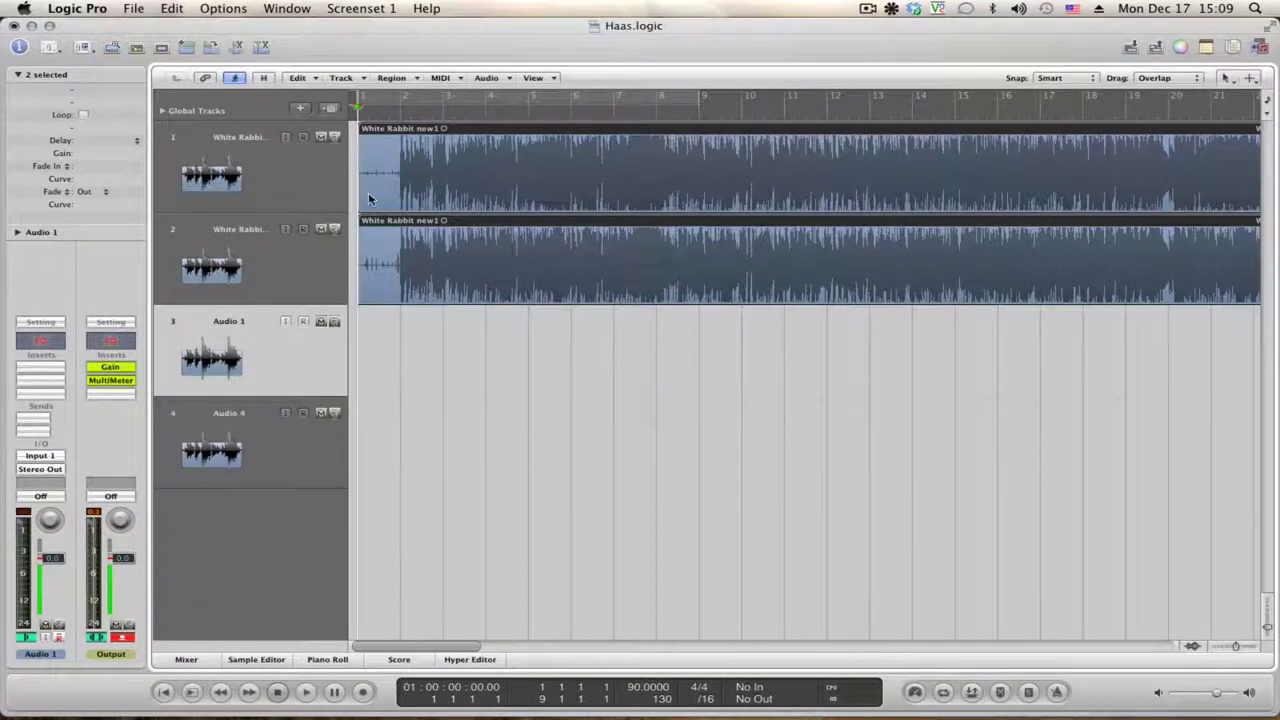
left_click_drag(398, 130, 398, 341)
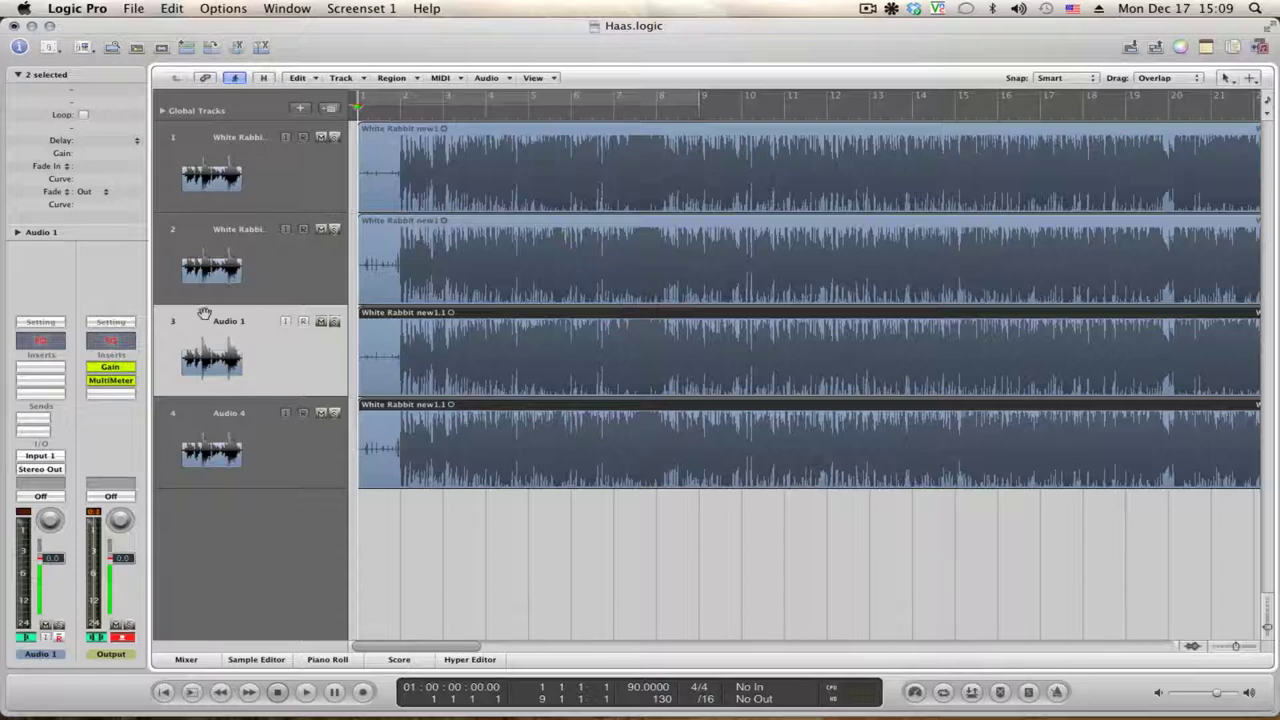
left_click(242, 356)
left_click(259, 420)
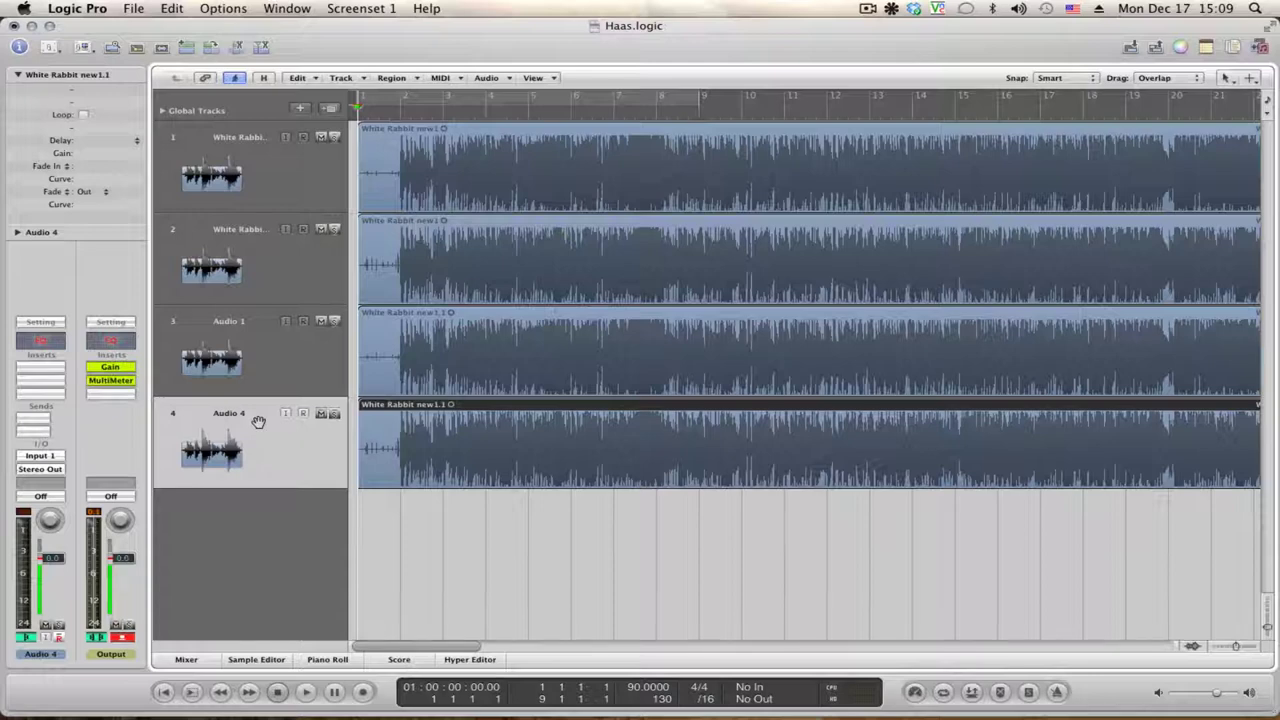
Show the mixer and rename the Audio 1 and Audio 4 channel strips as New 1 and New 2.
left_click(186, 660)
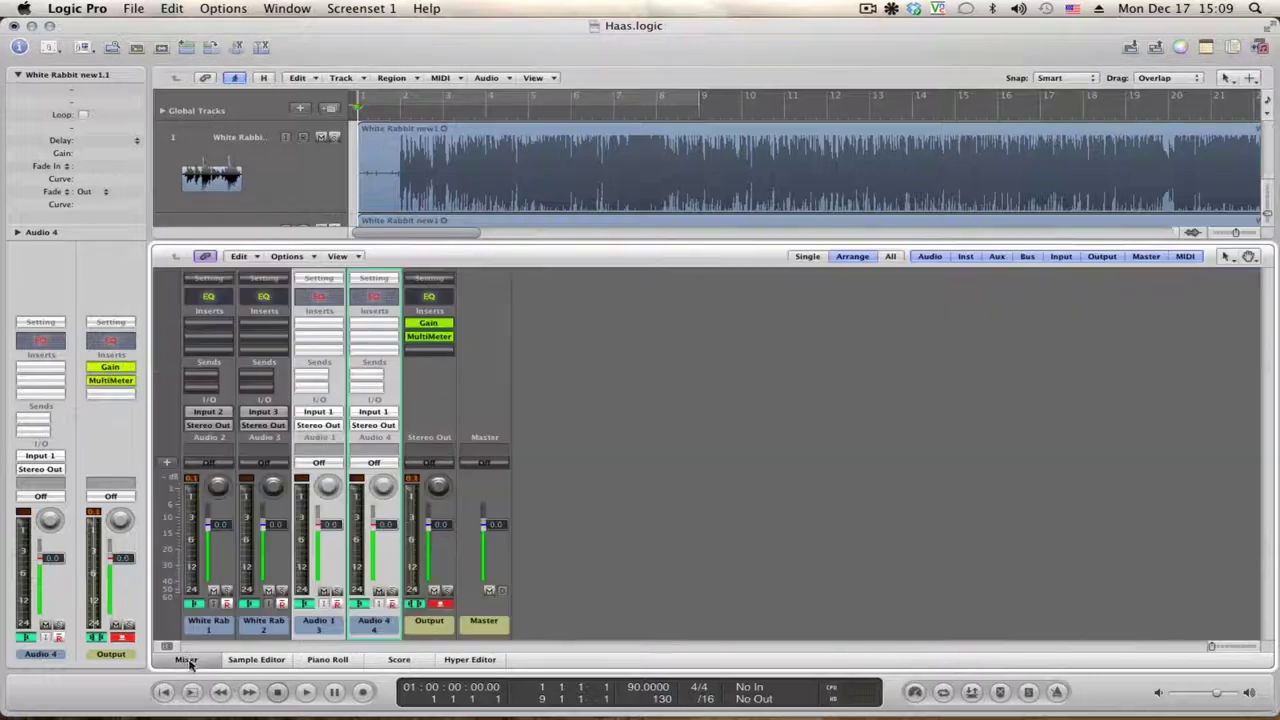
left_click(206, 636)
left_click(258, 635, "shift")
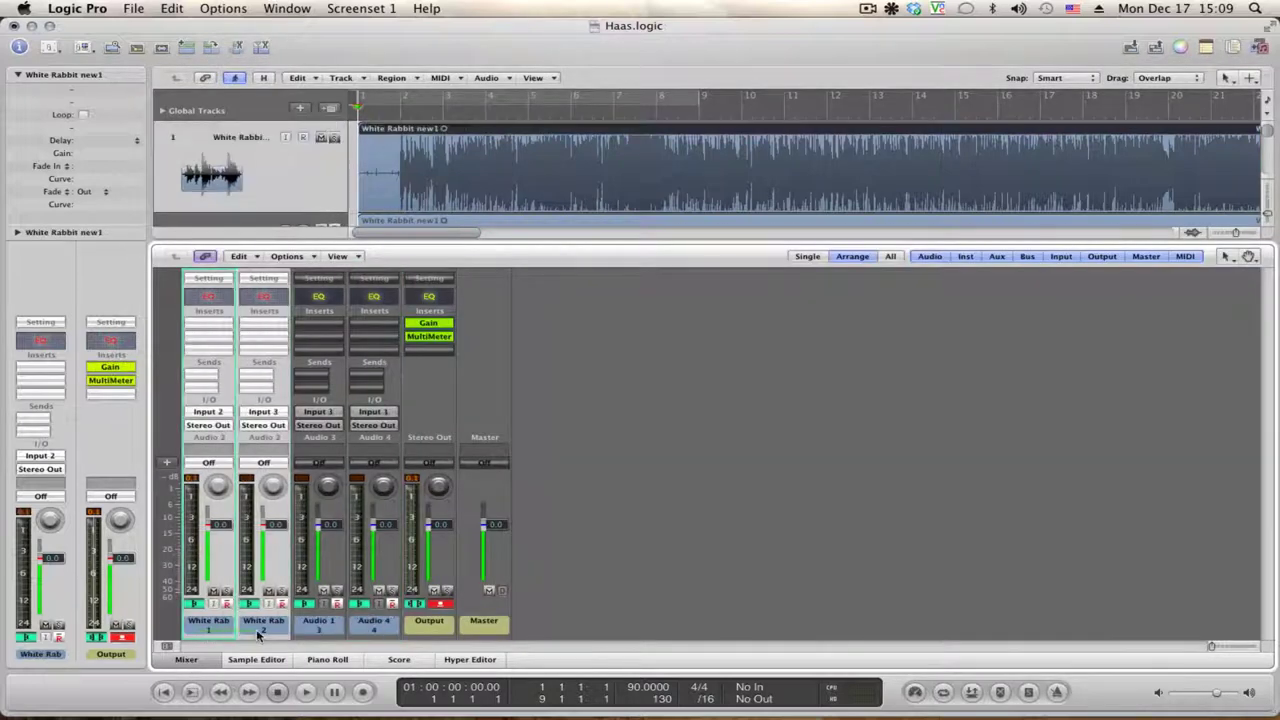
left_click(319, 637)
left_click(378, 636, "shift")
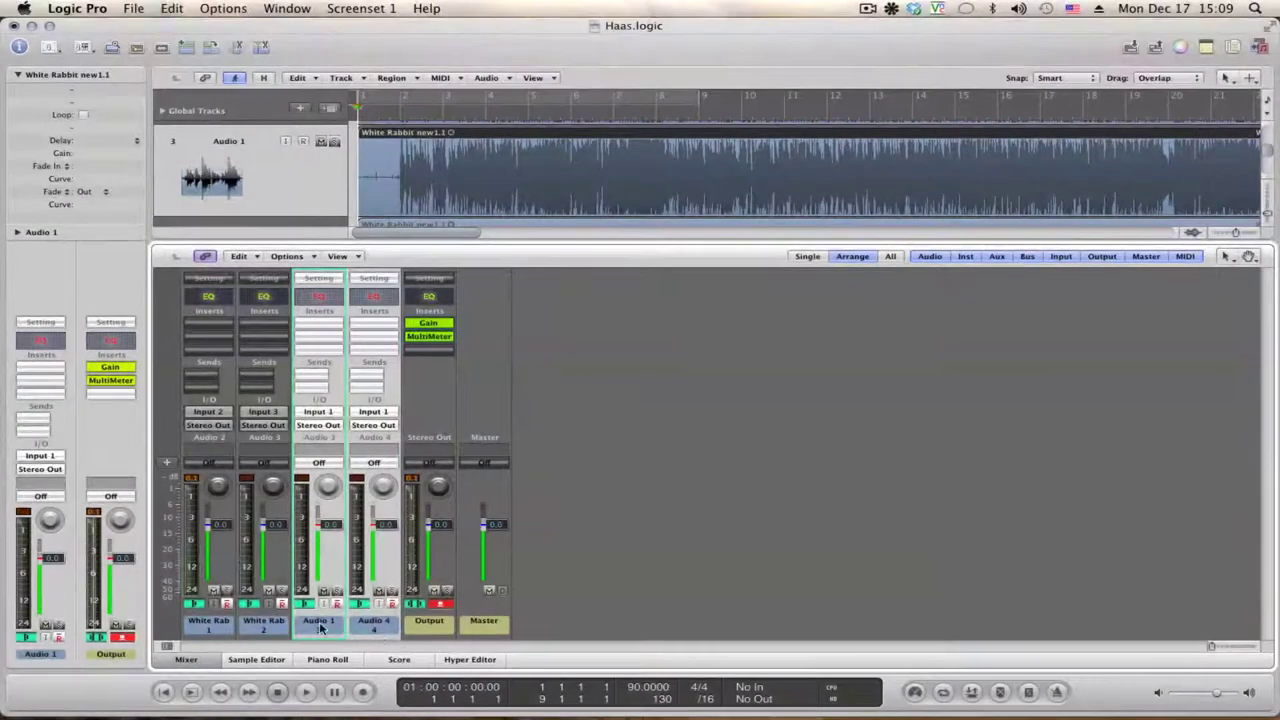
double_click(320, 628)
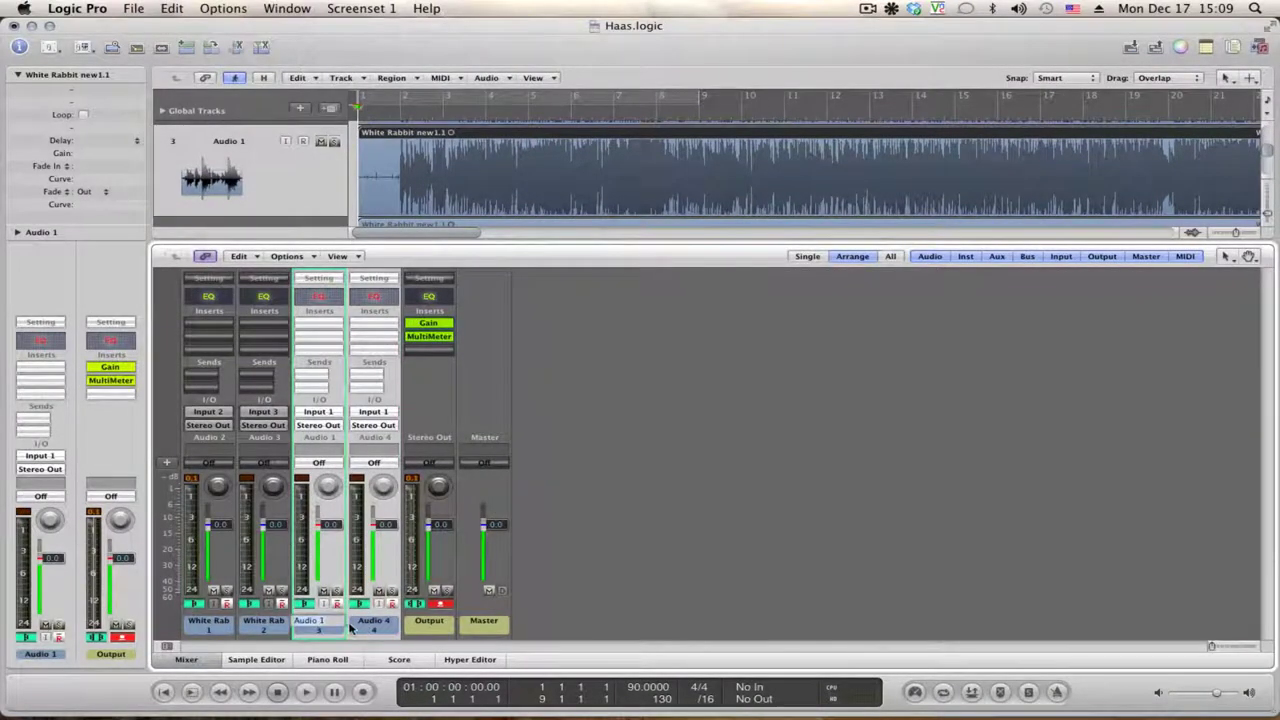
type("Ne")
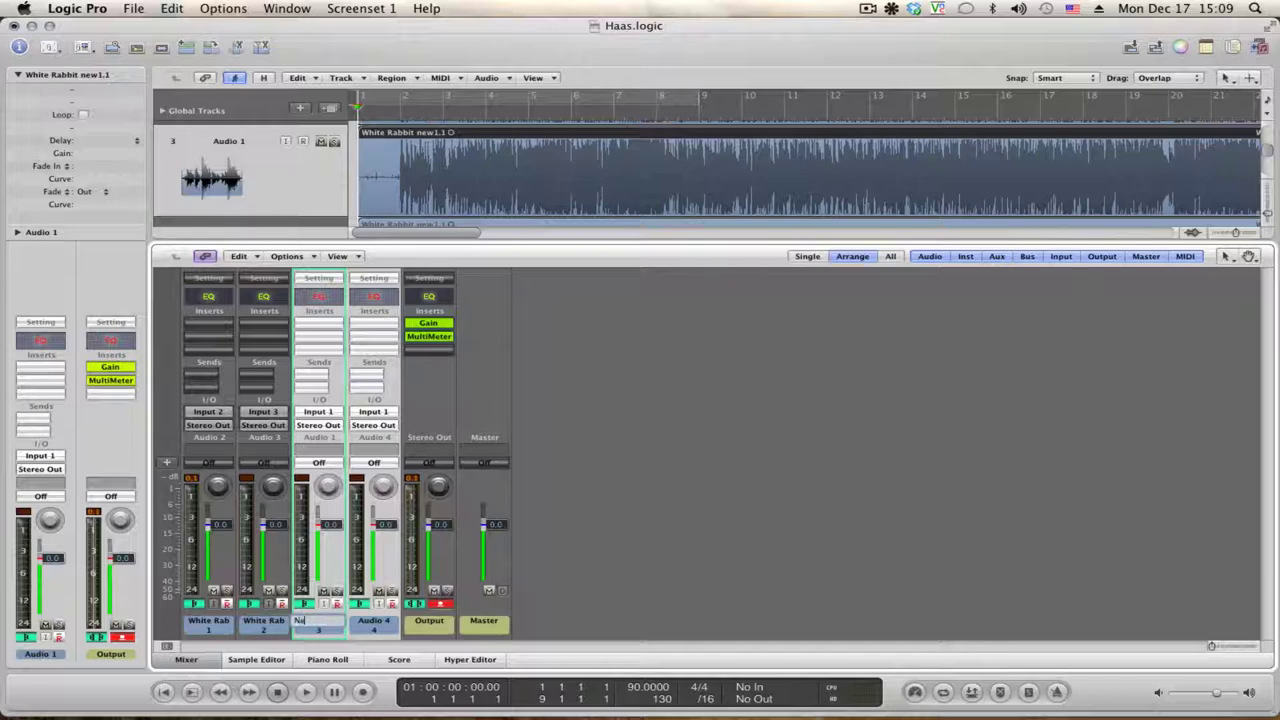
type("w 1")
key("Return")
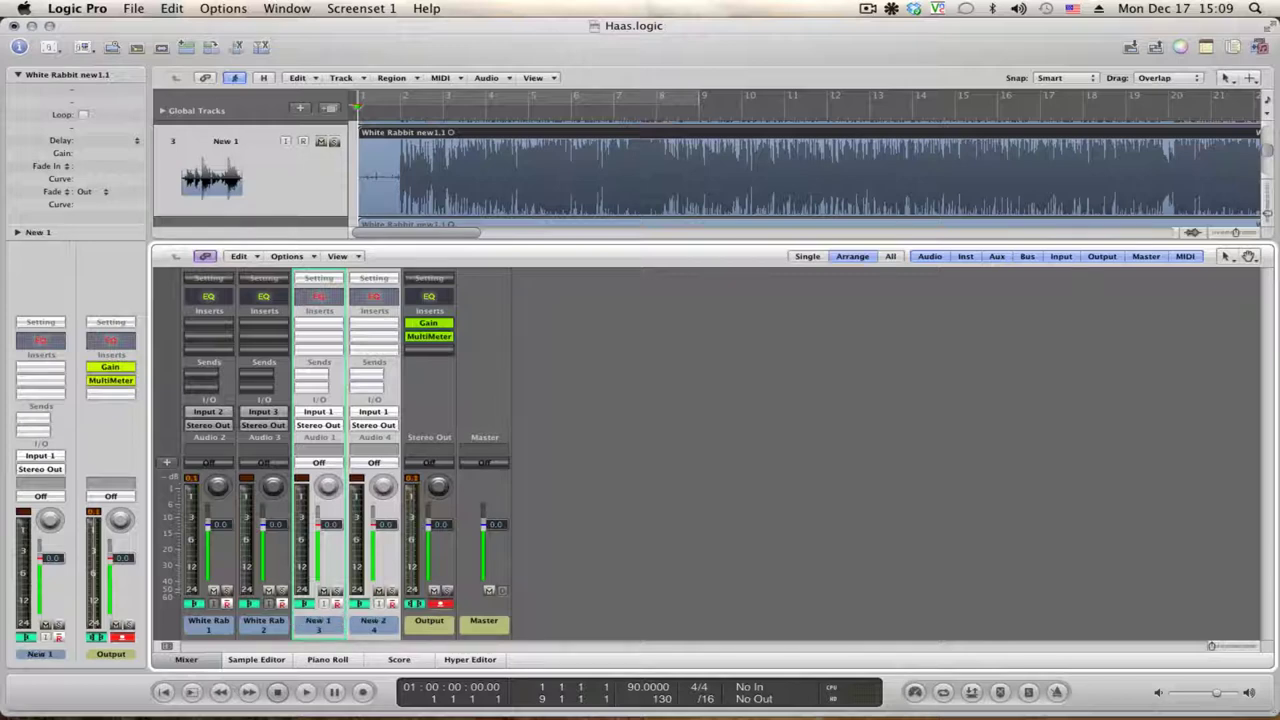
left_click(636, 555)
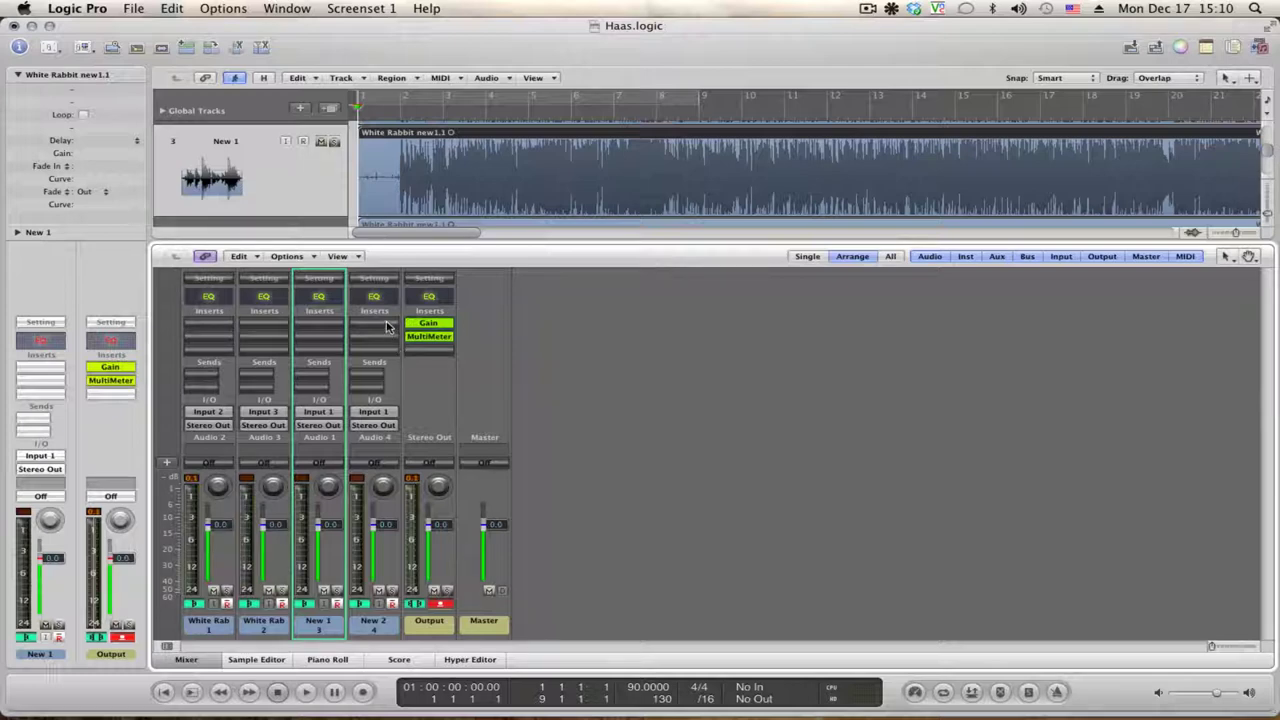
Insert a mono Gain plug-in on the New 2 channel strip, enable its Phase Invert, and close the plug-in window.
left_click(398, 622)
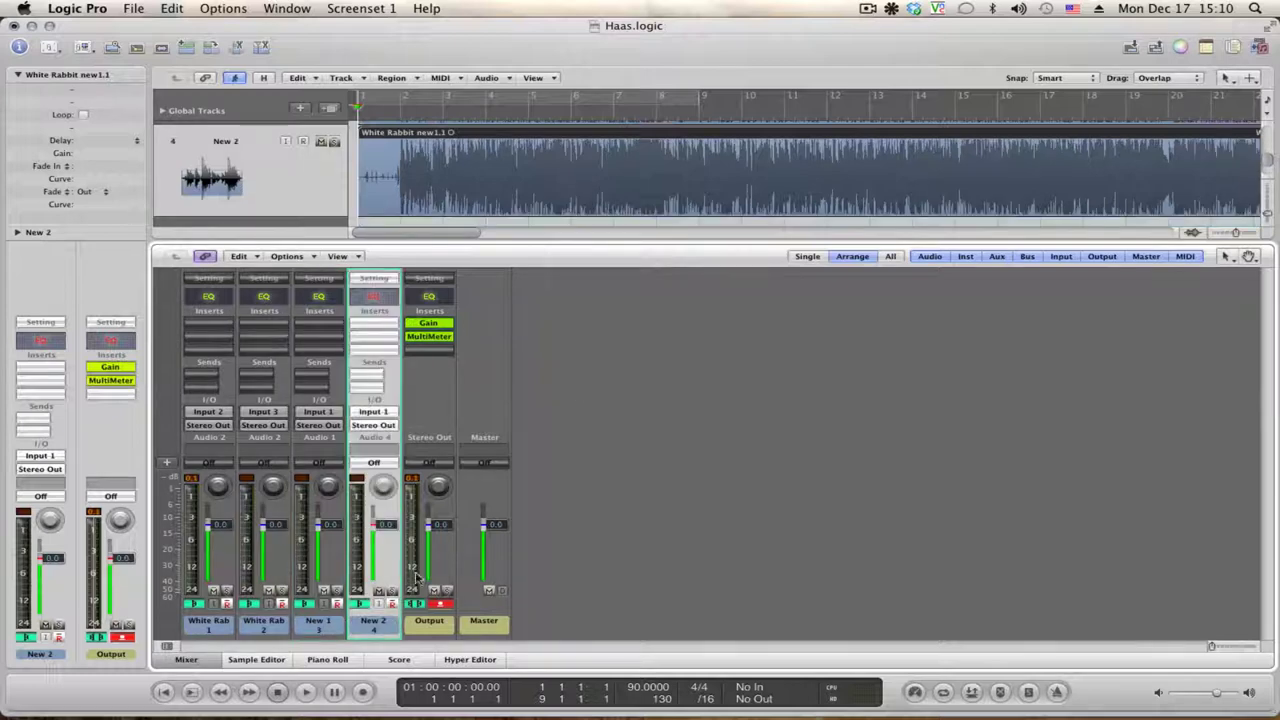
left_click(386, 325)
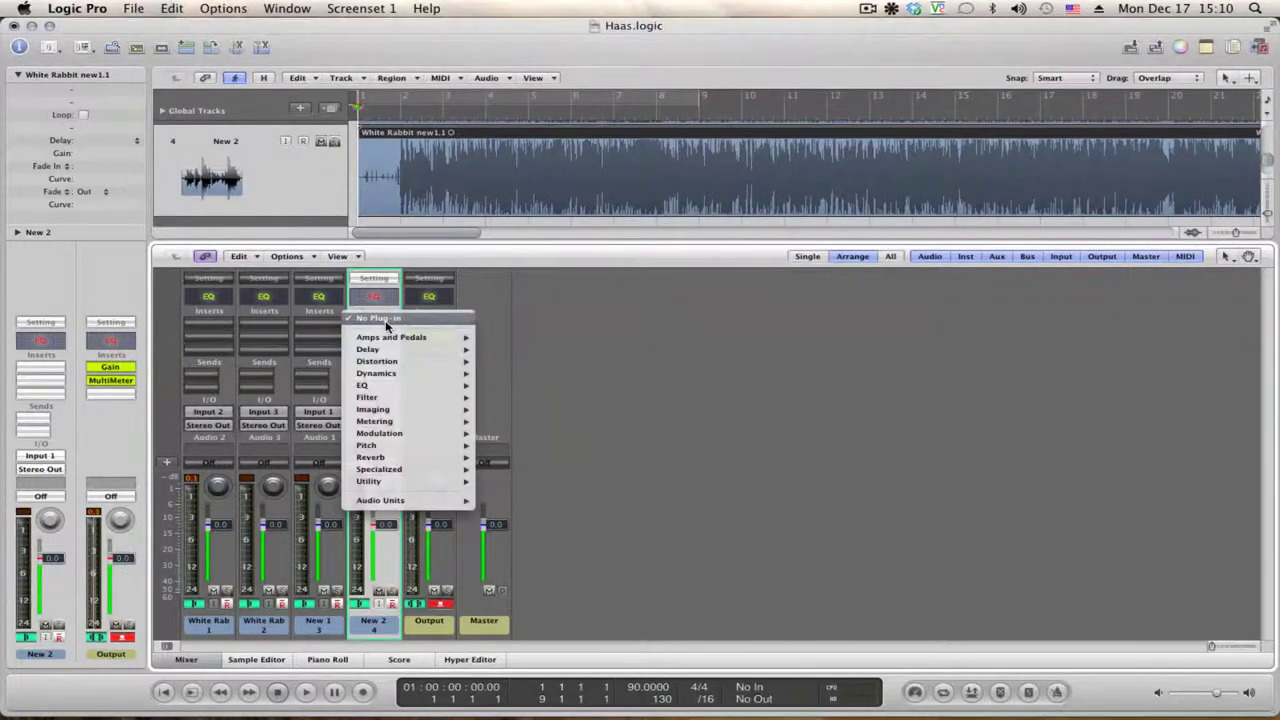
mouse_move(368, 481)
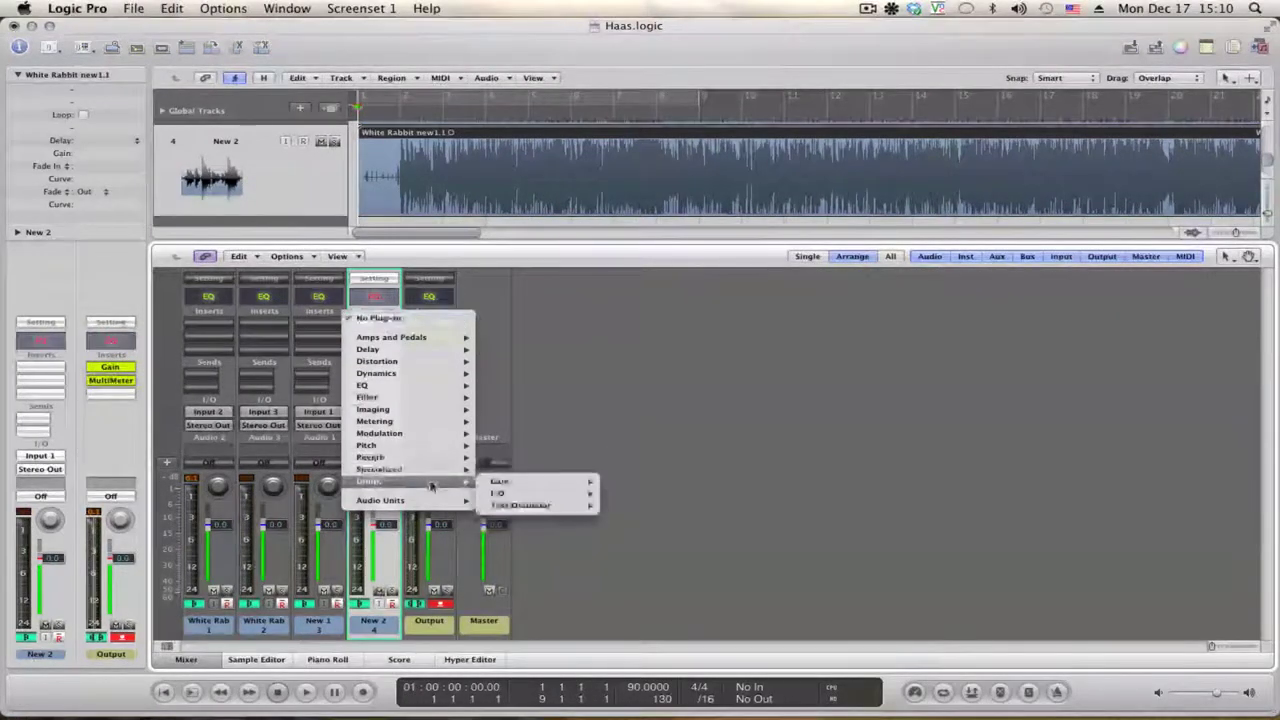
mouse_move(583, 482)
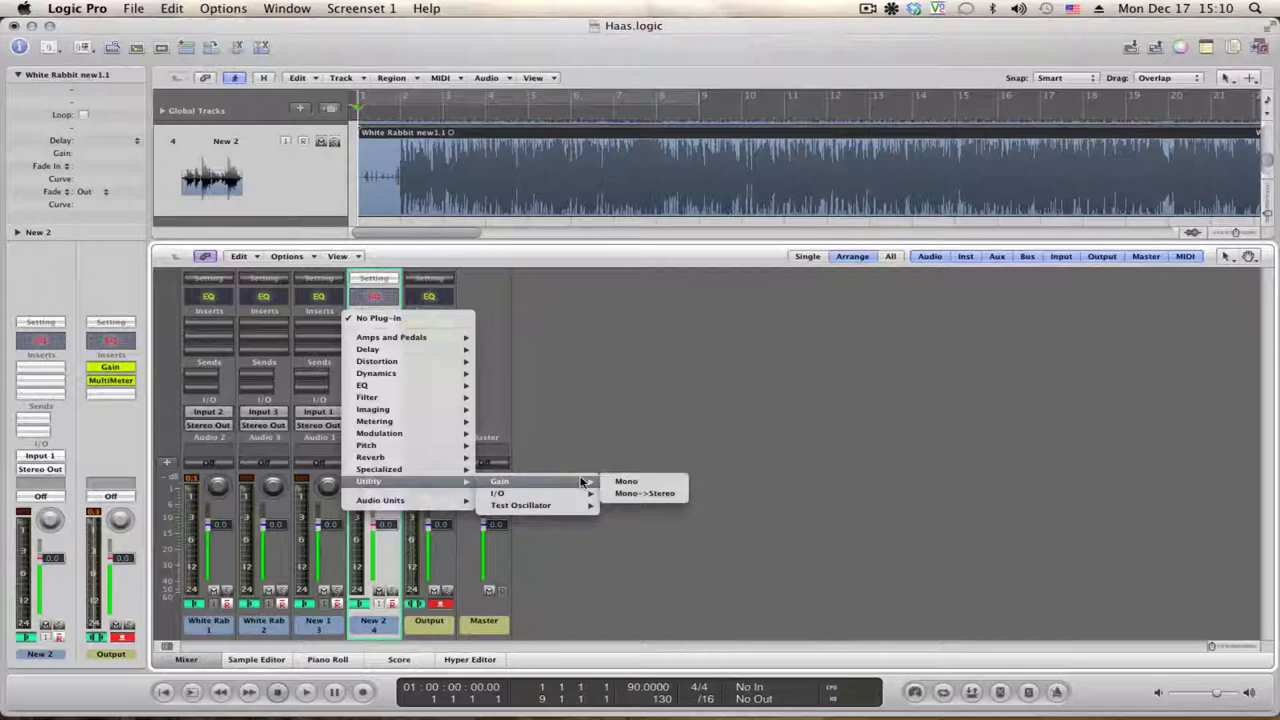
left_click(678, 486)
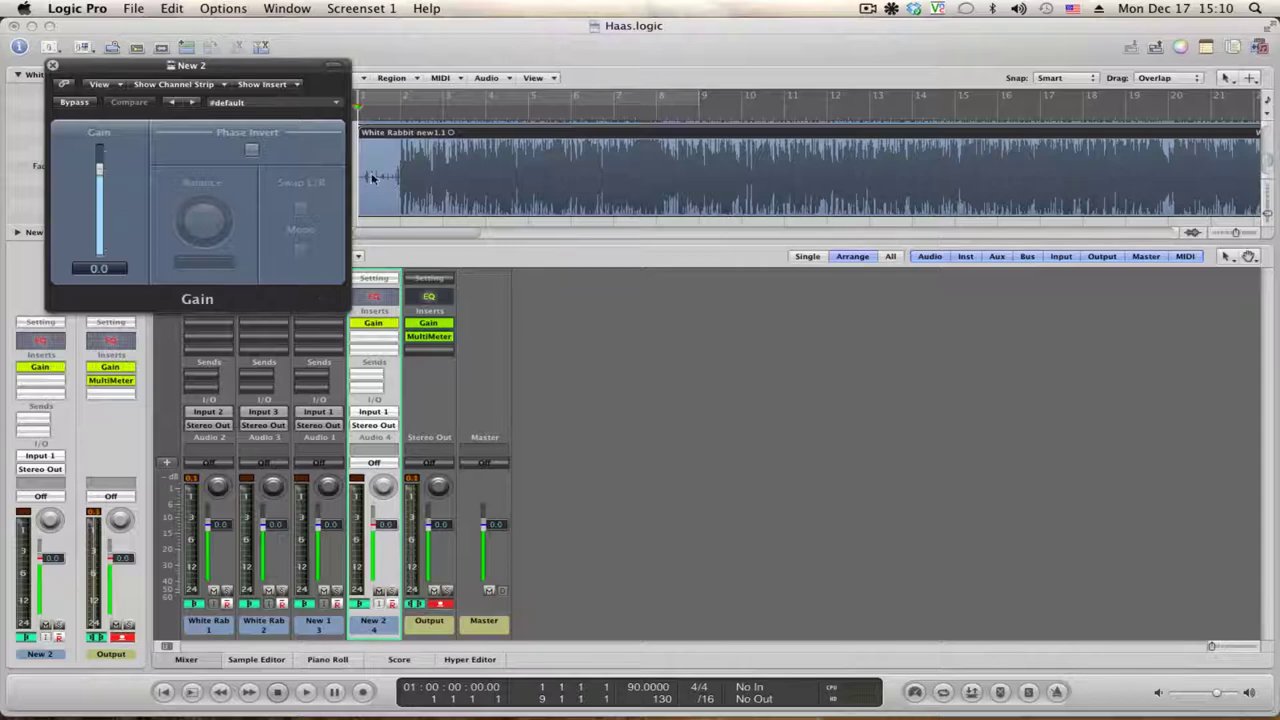
left_click(251, 150)
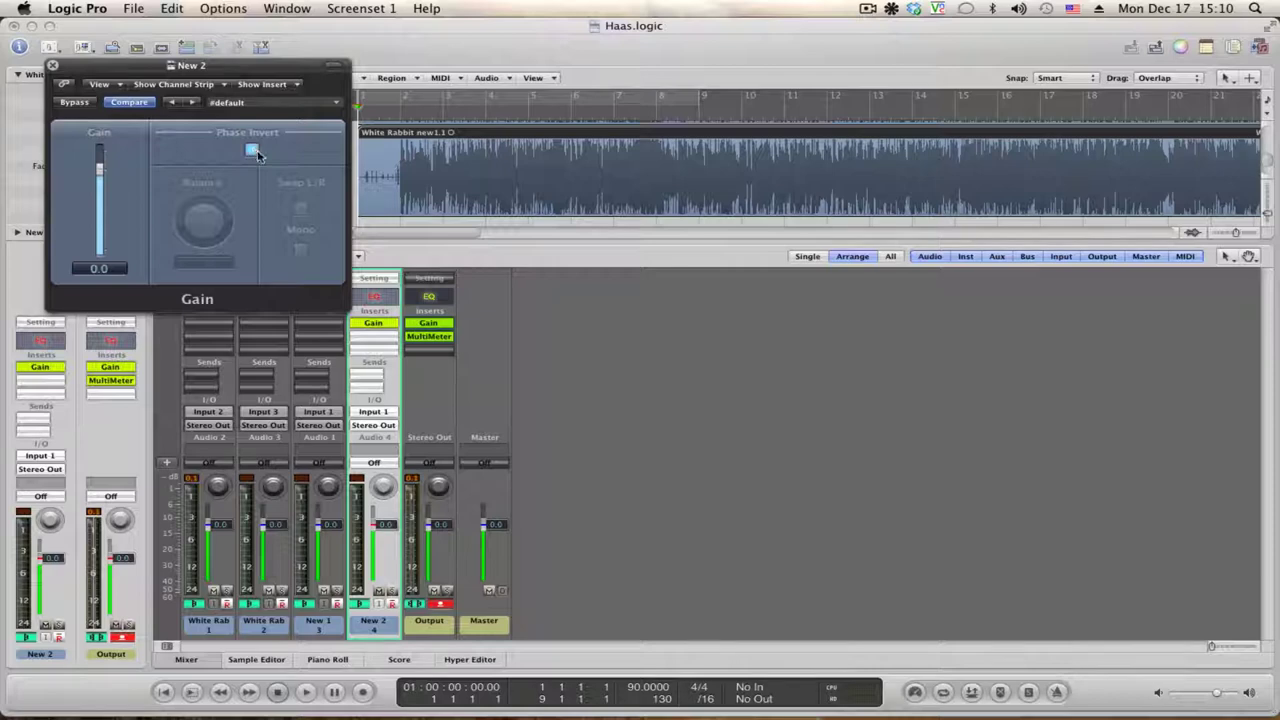
left_click(53, 66)
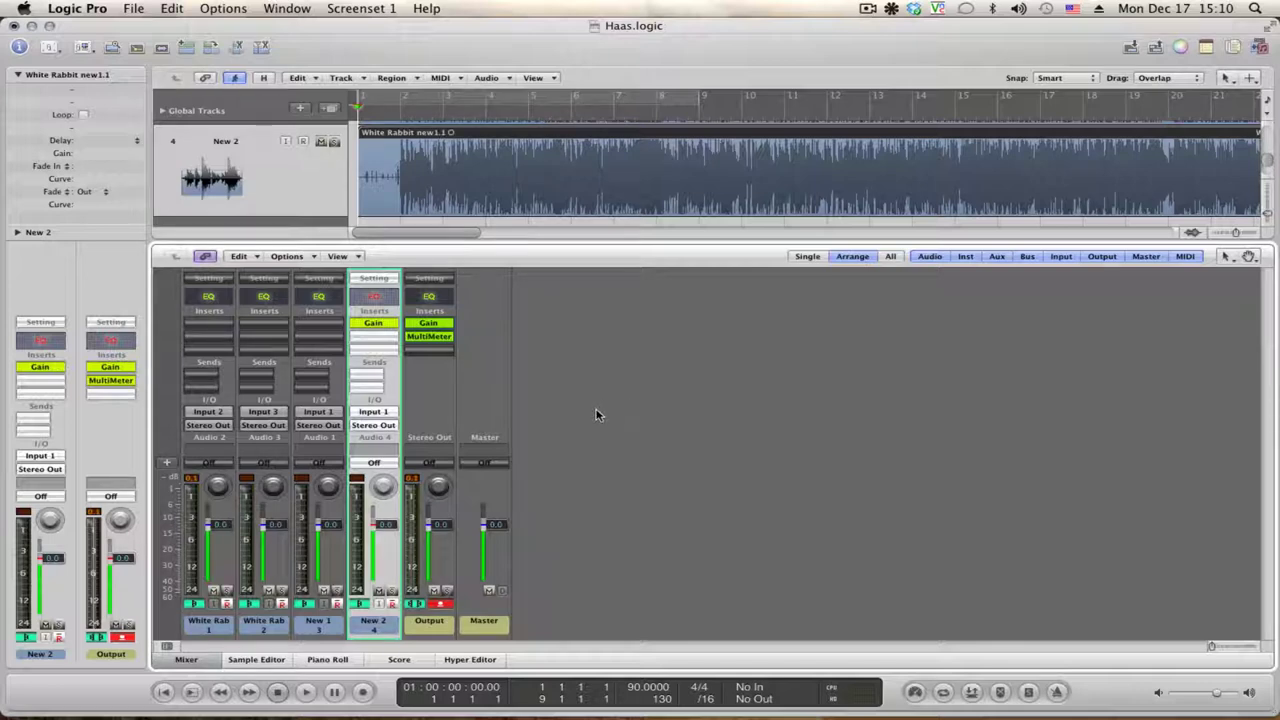
Route the outputs of both White Rabbit channel strips to Bus 1.
left_click(205, 630)
left_click(266, 628, "shift")
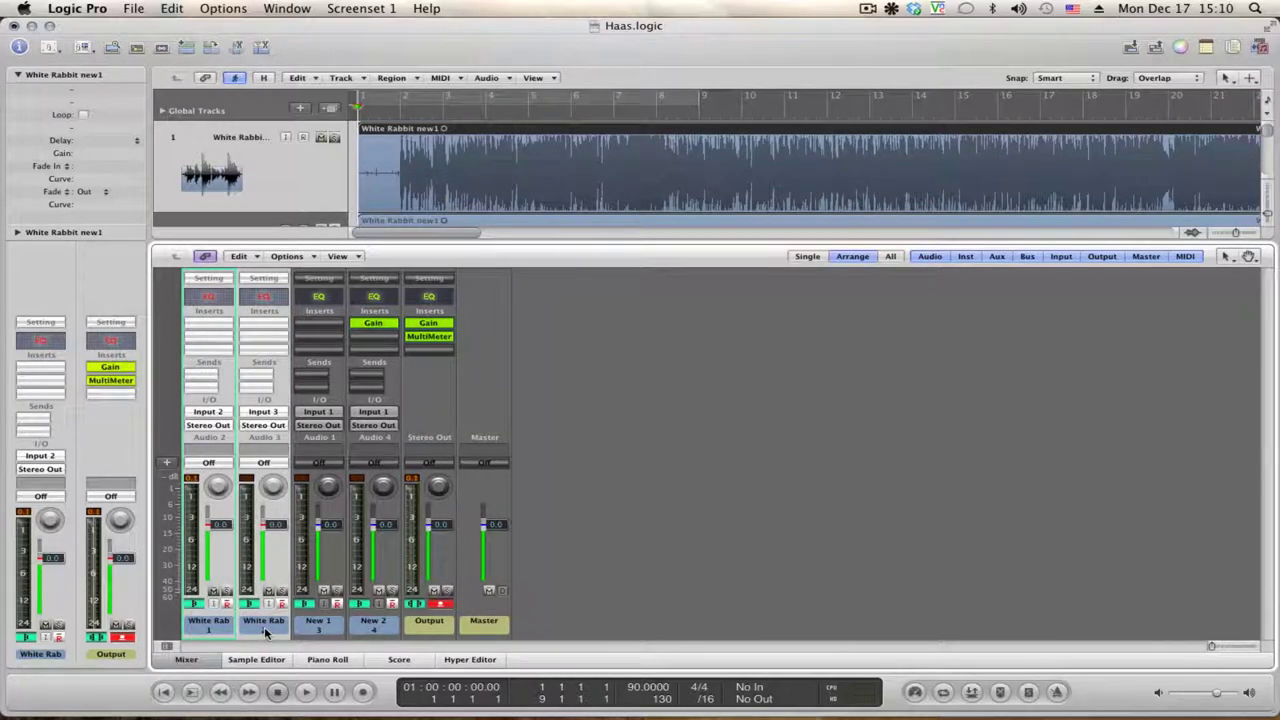
left_click(256, 426)
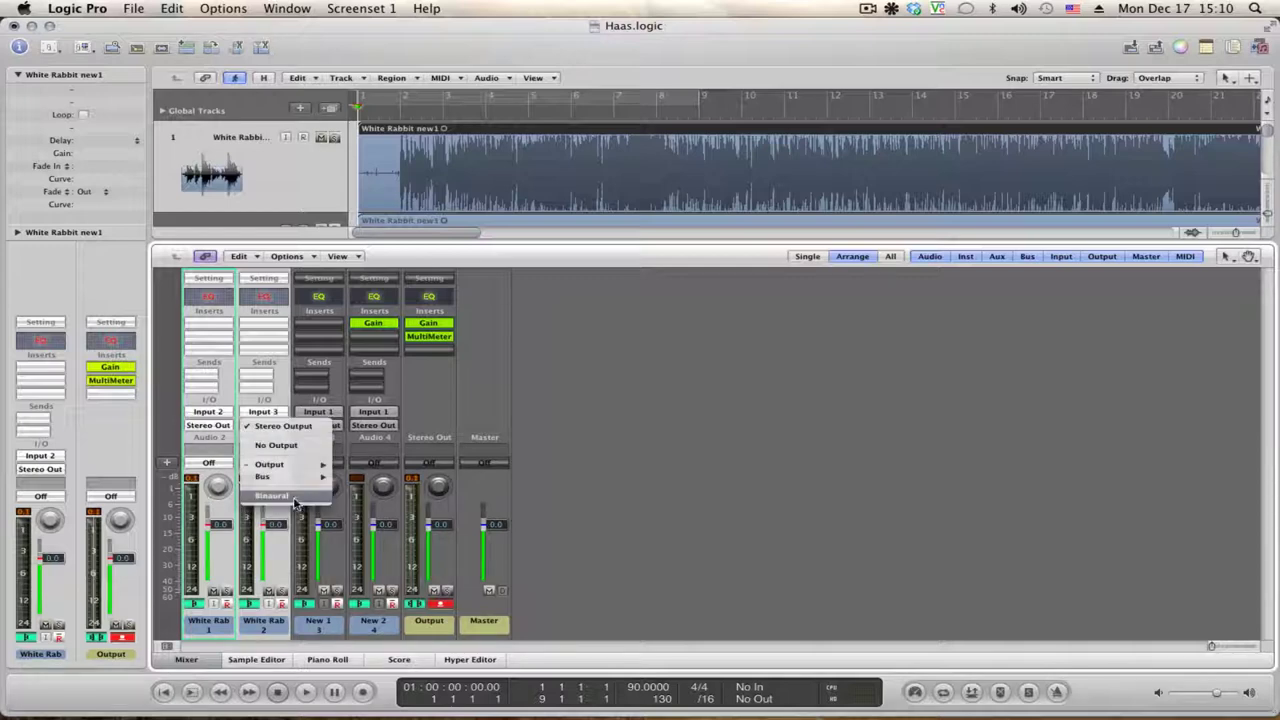
mouse_move(310, 478)
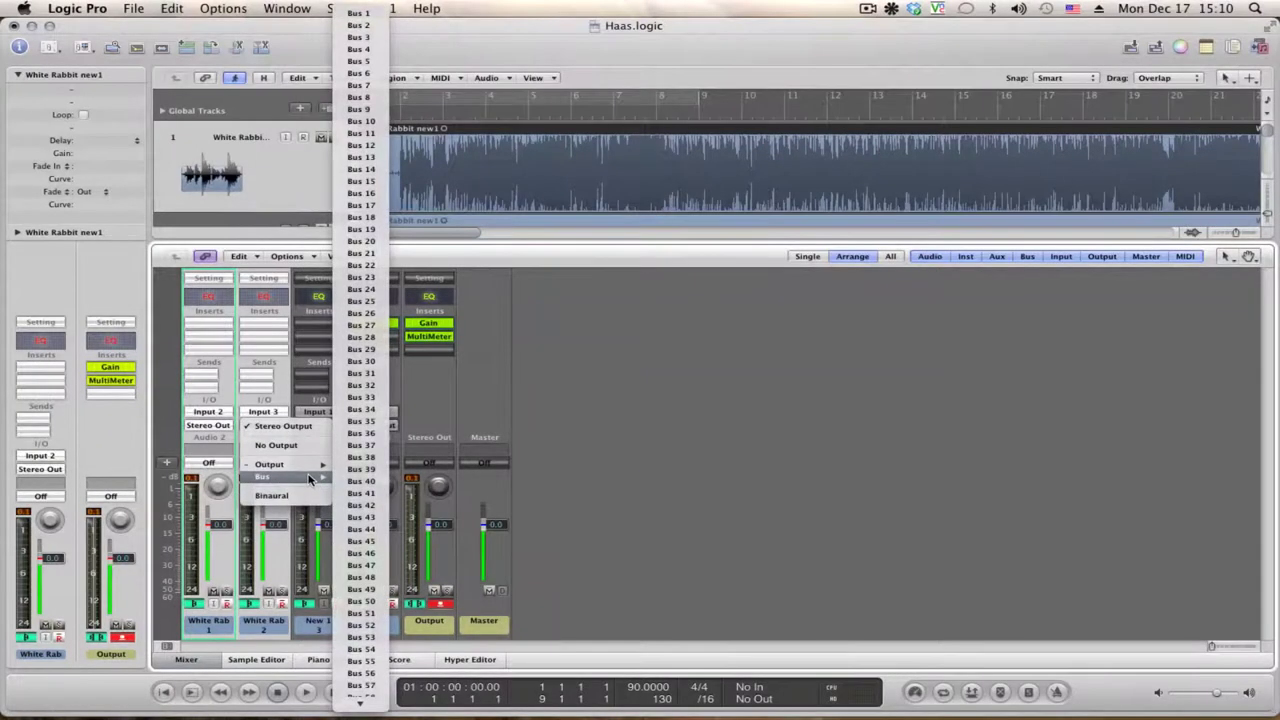
left_click(377, 12)
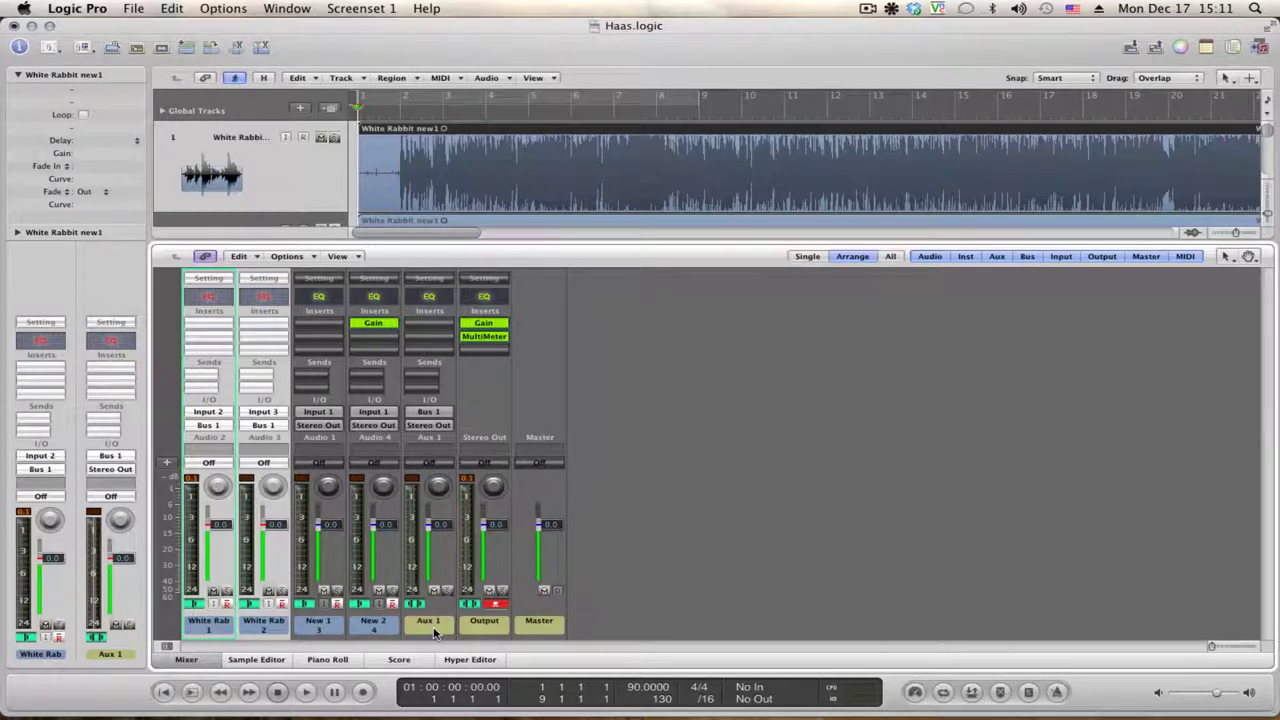
left_click(433, 630)
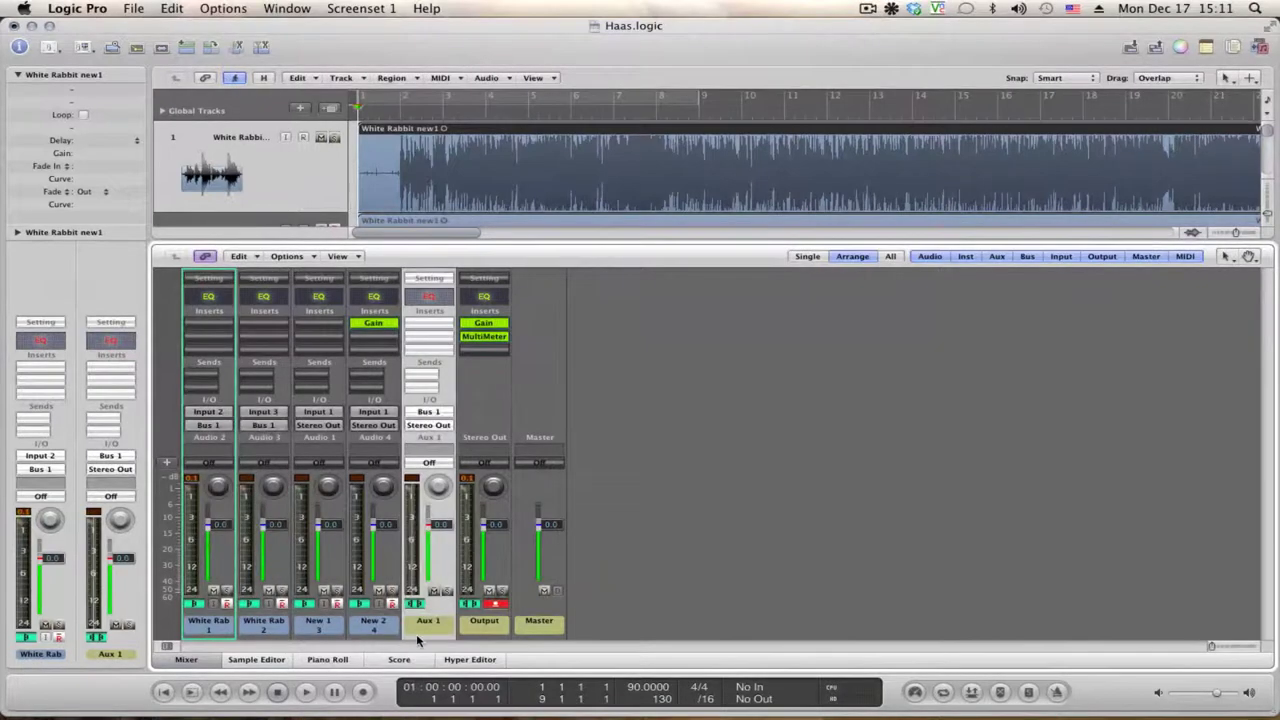
Route the outputs of the New 1 and New 2 channel strips to Bus 2.
left_click(325, 629)
left_click(380, 632, "shift")
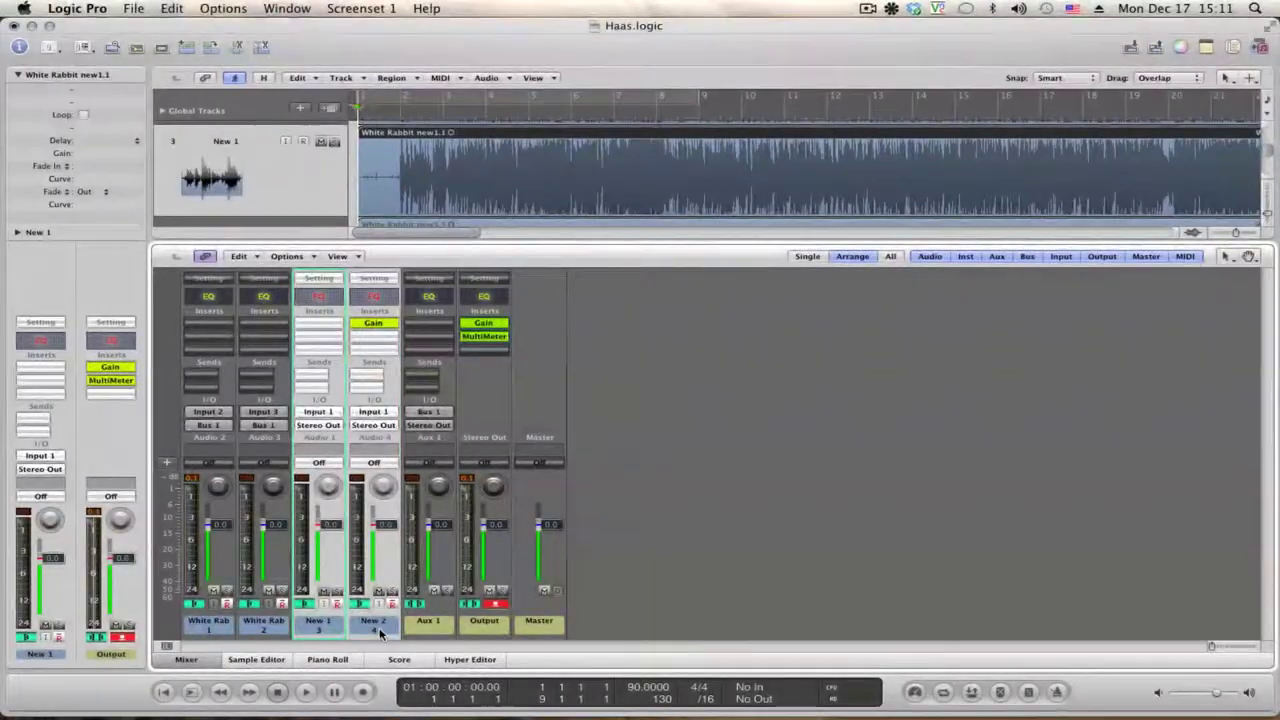
left_click(372, 428)
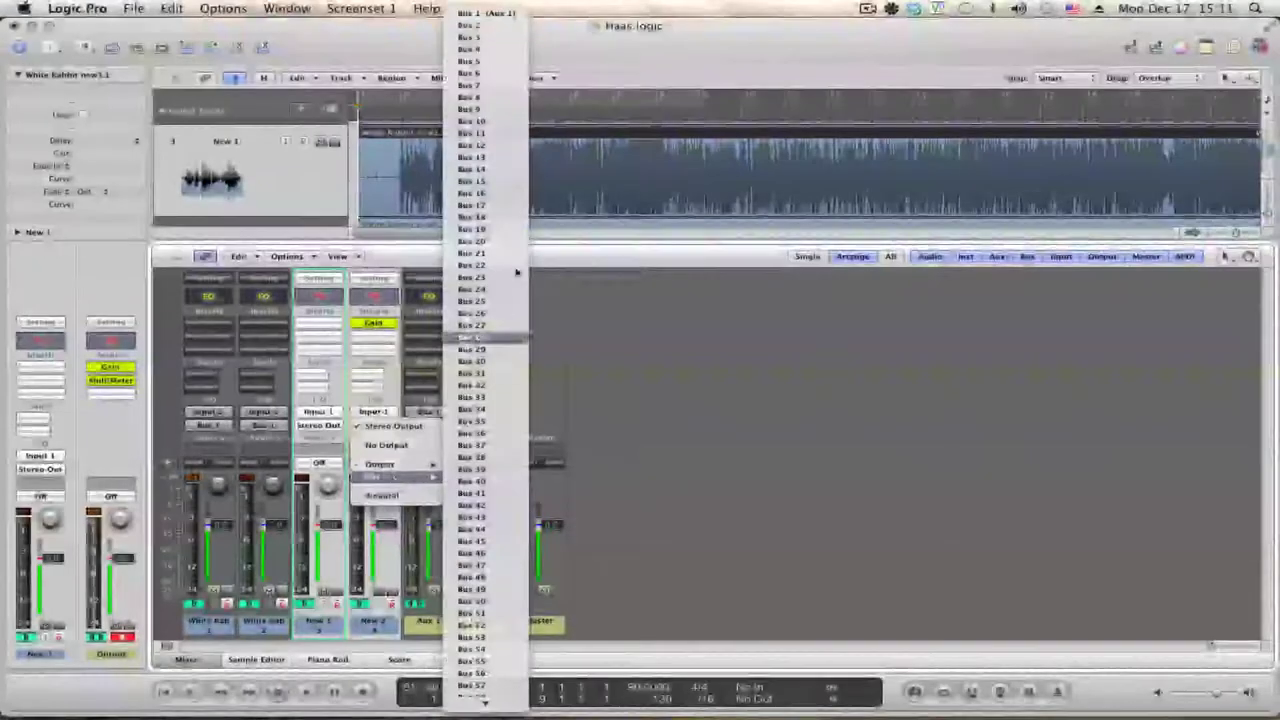
left_click(491, 24)
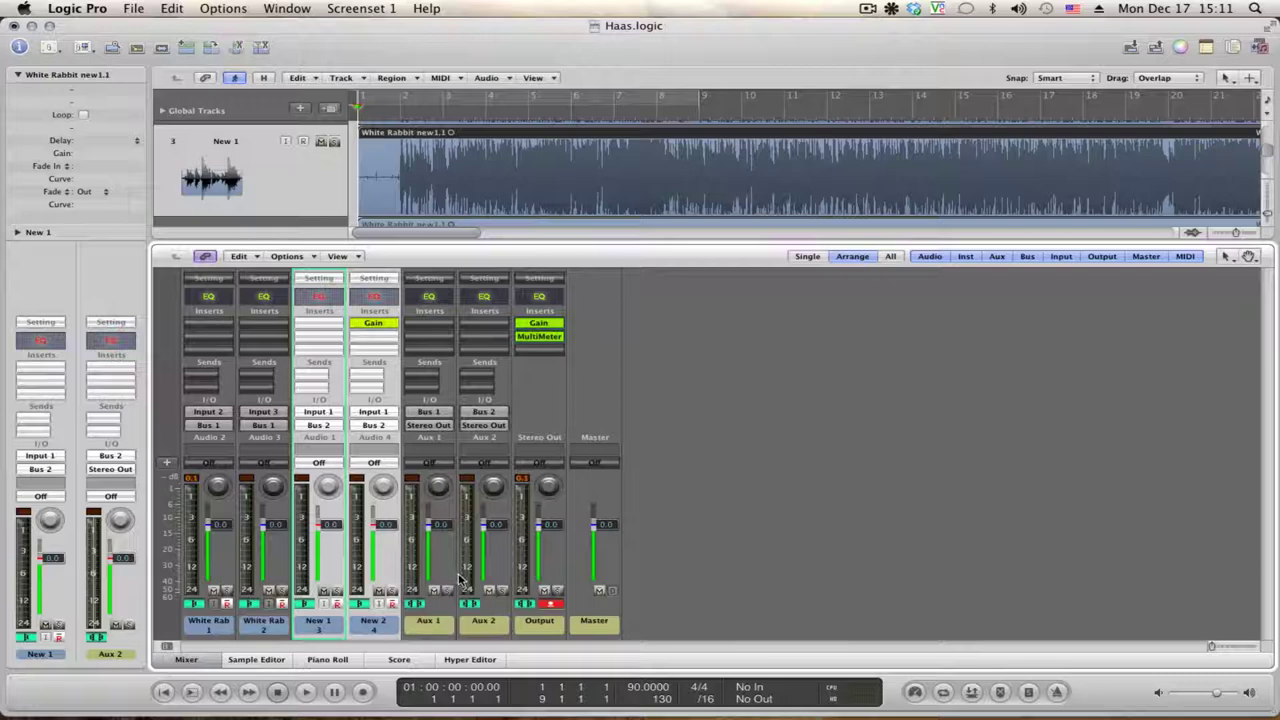
Switch the Aux 1 and Aux 2 channel strips to mono format.
left_click(425, 628)
left_click(491, 630)
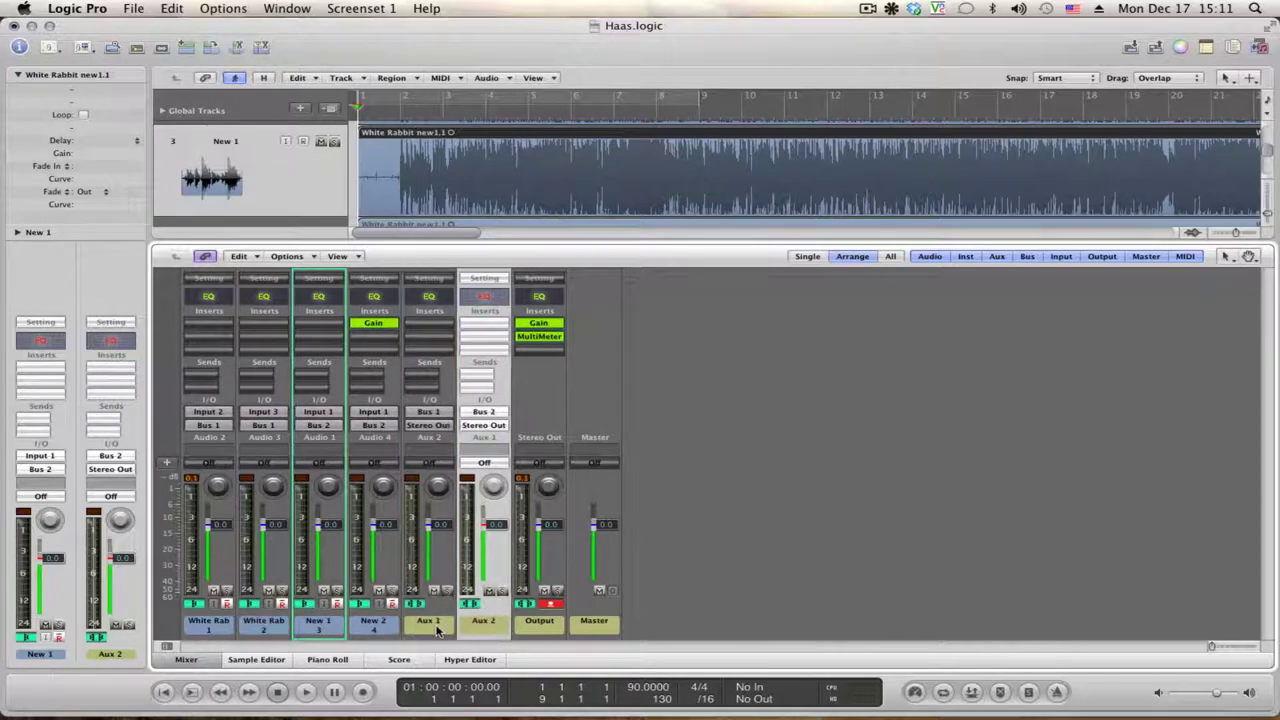
left_click(438, 628)
left_click(492, 628)
left_click(434, 630)
left_click(467, 628)
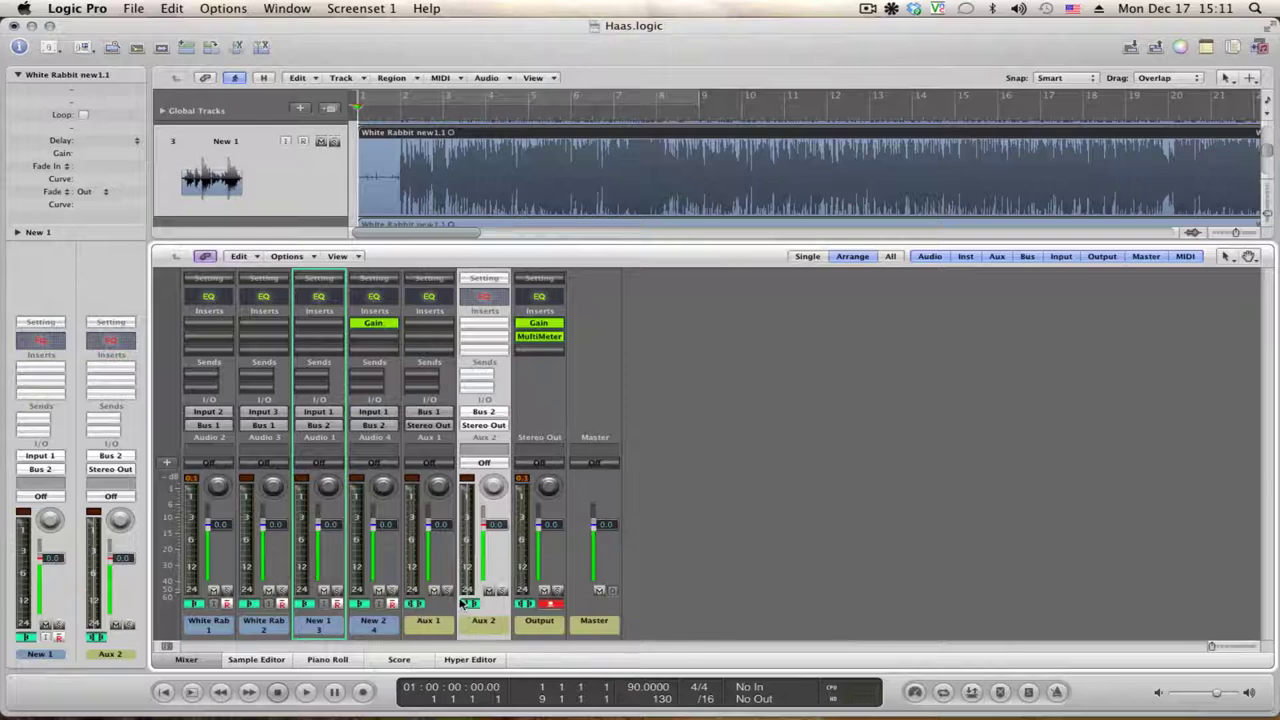
left_click(422, 630)
left_click(484, 628)
left_click(422, 628)
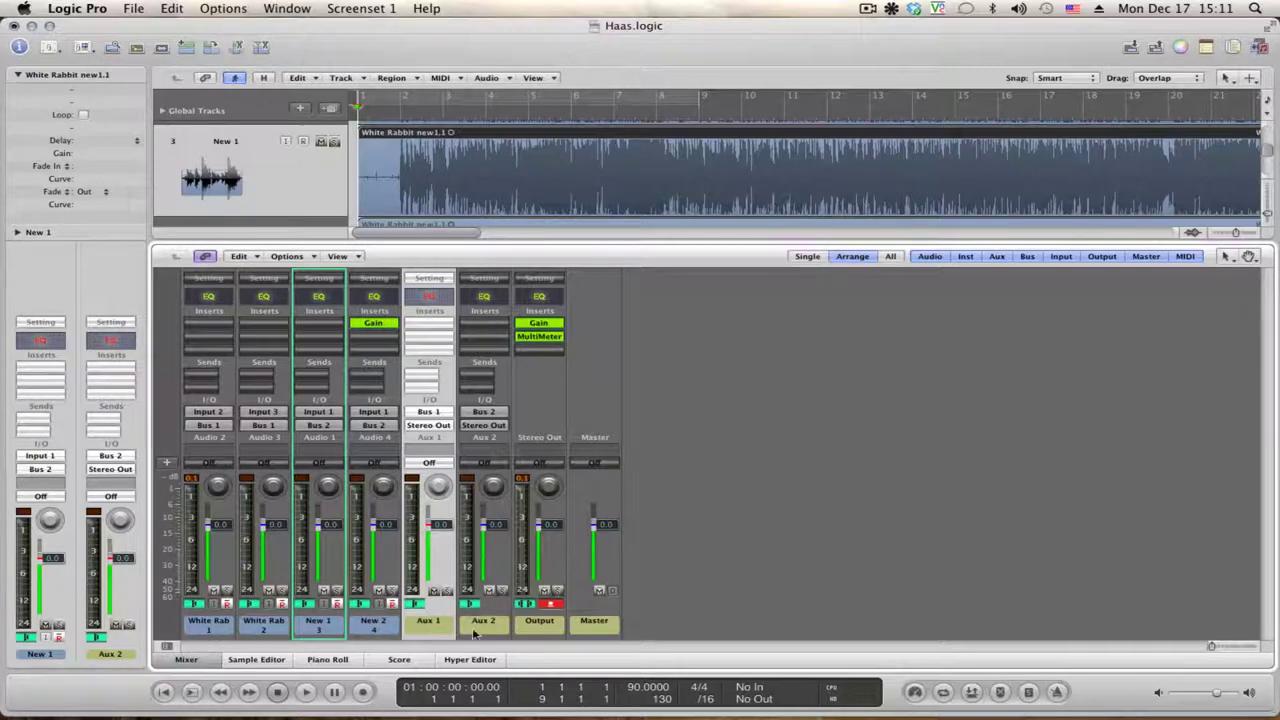
Add a send to Bus 3 on the Aux 1 channel strip and raise its send level.
left_click(480, 630, "shift")
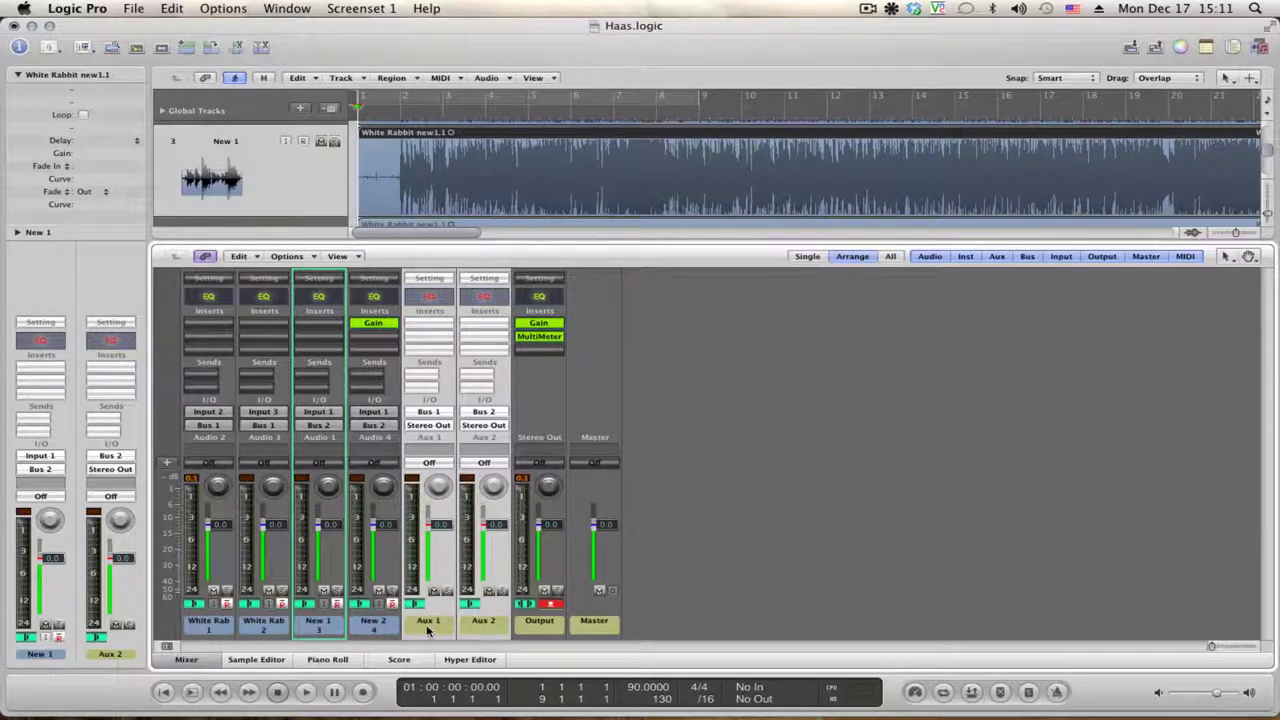
left_click(492, 630)
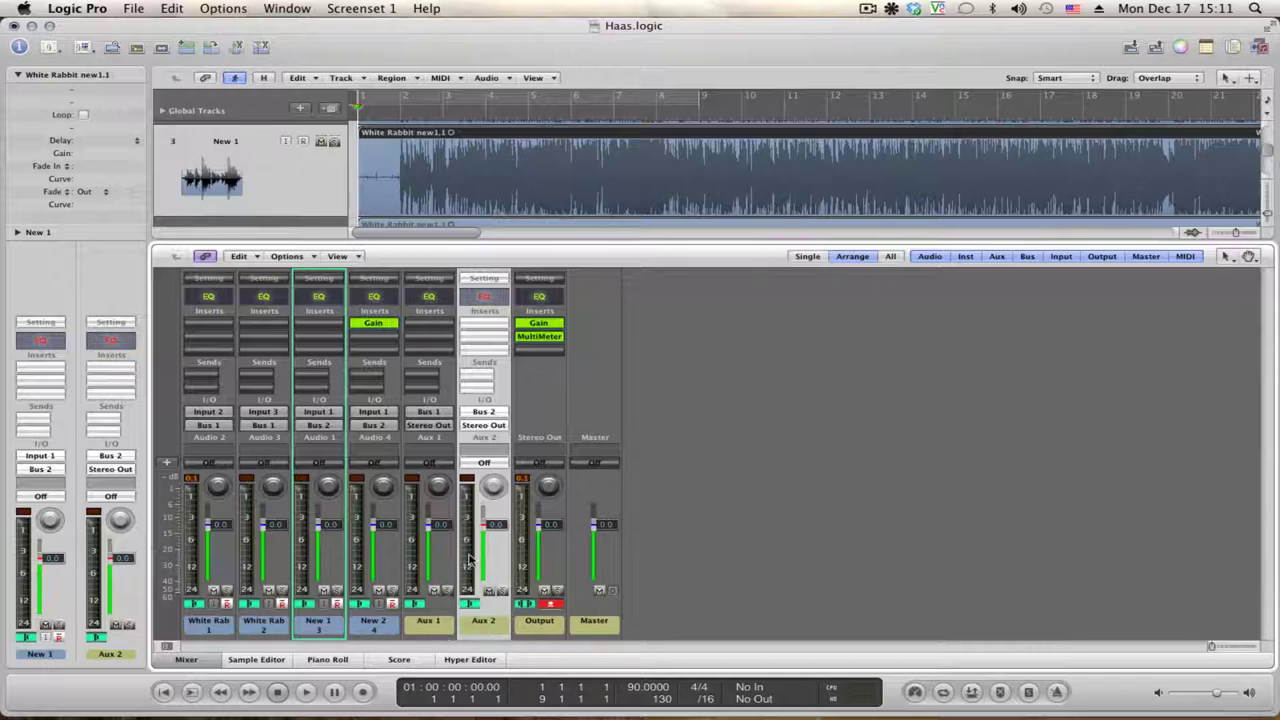
left_click(425, 630)
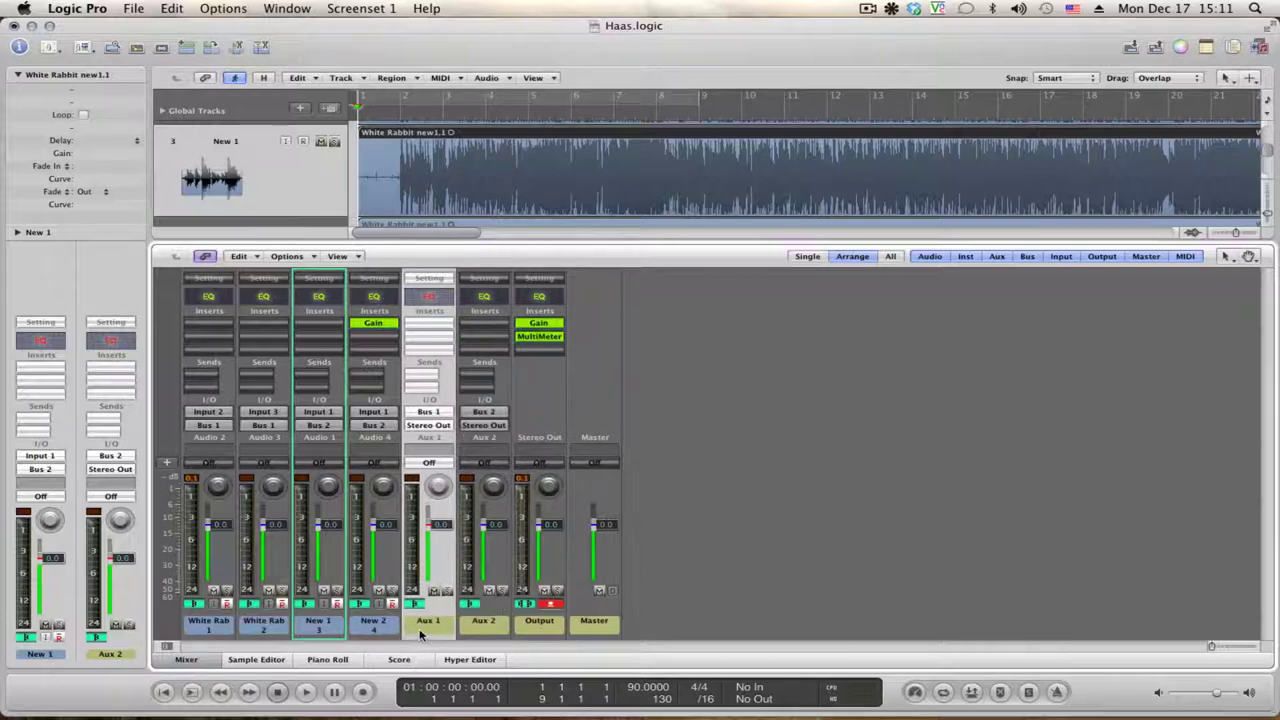
left_click(431, 374)
mouse_move(436, 394)
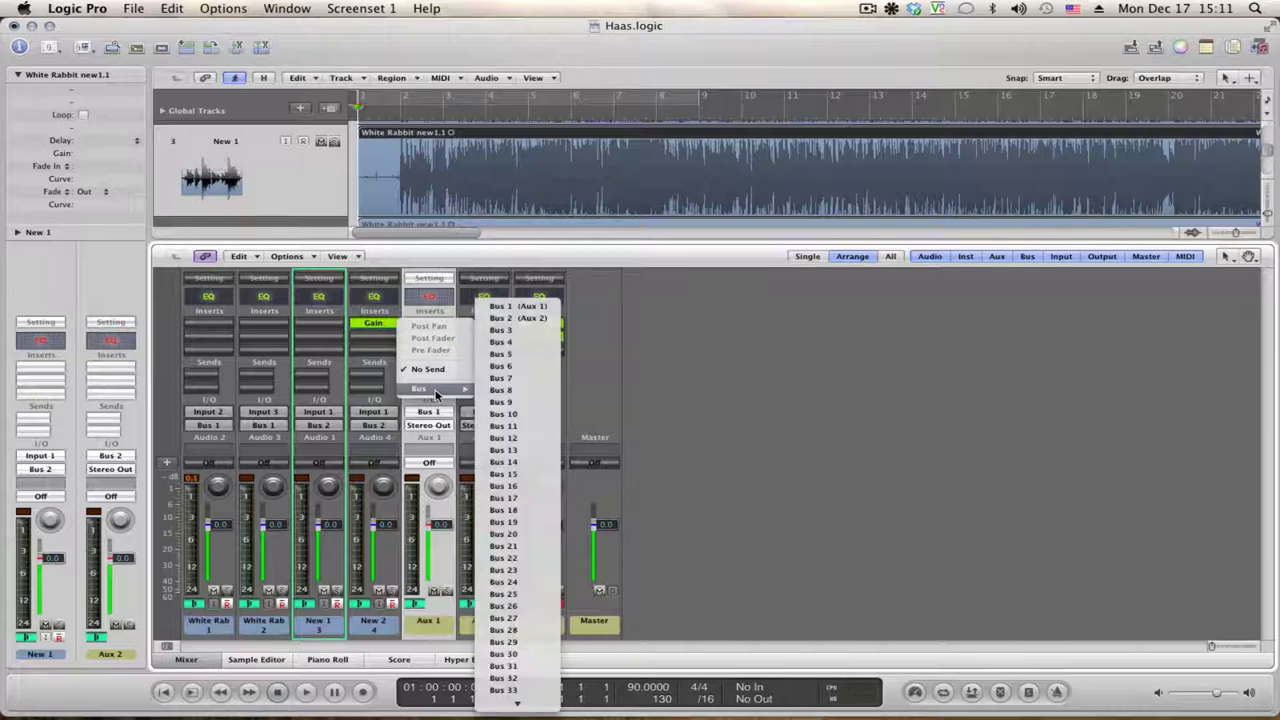
left_click(500, 330)
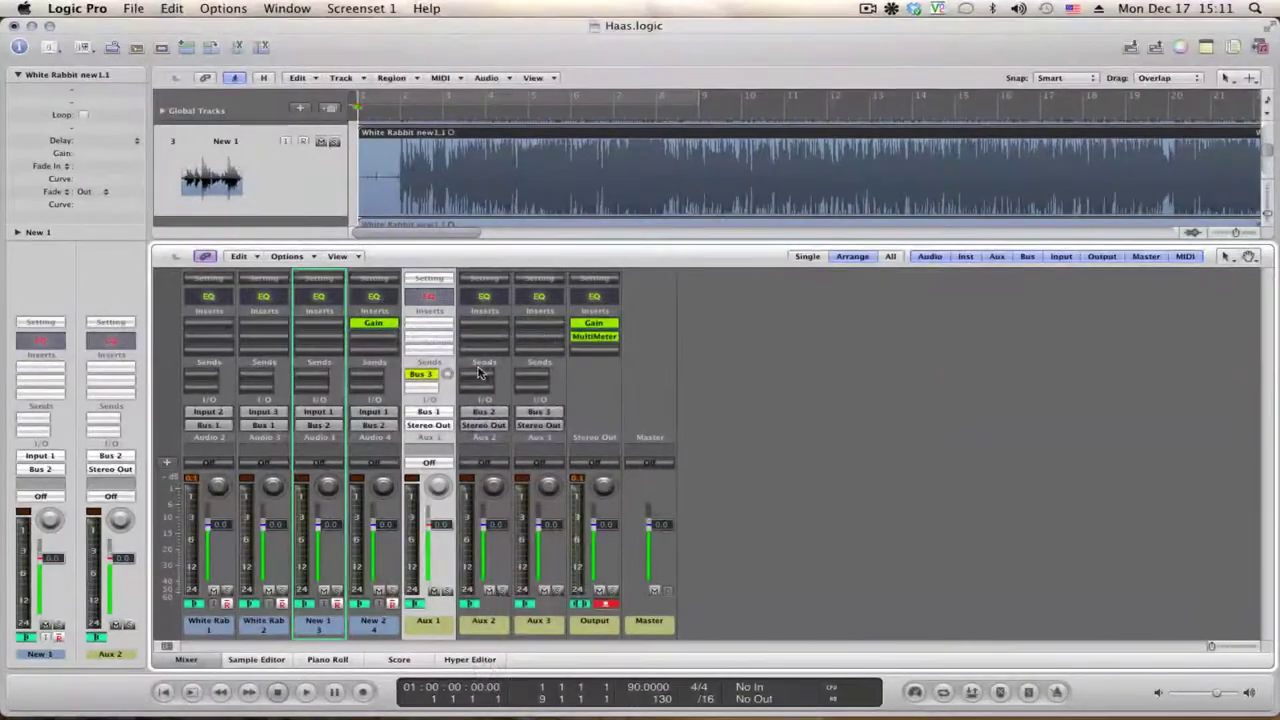
left_click(448, 377)
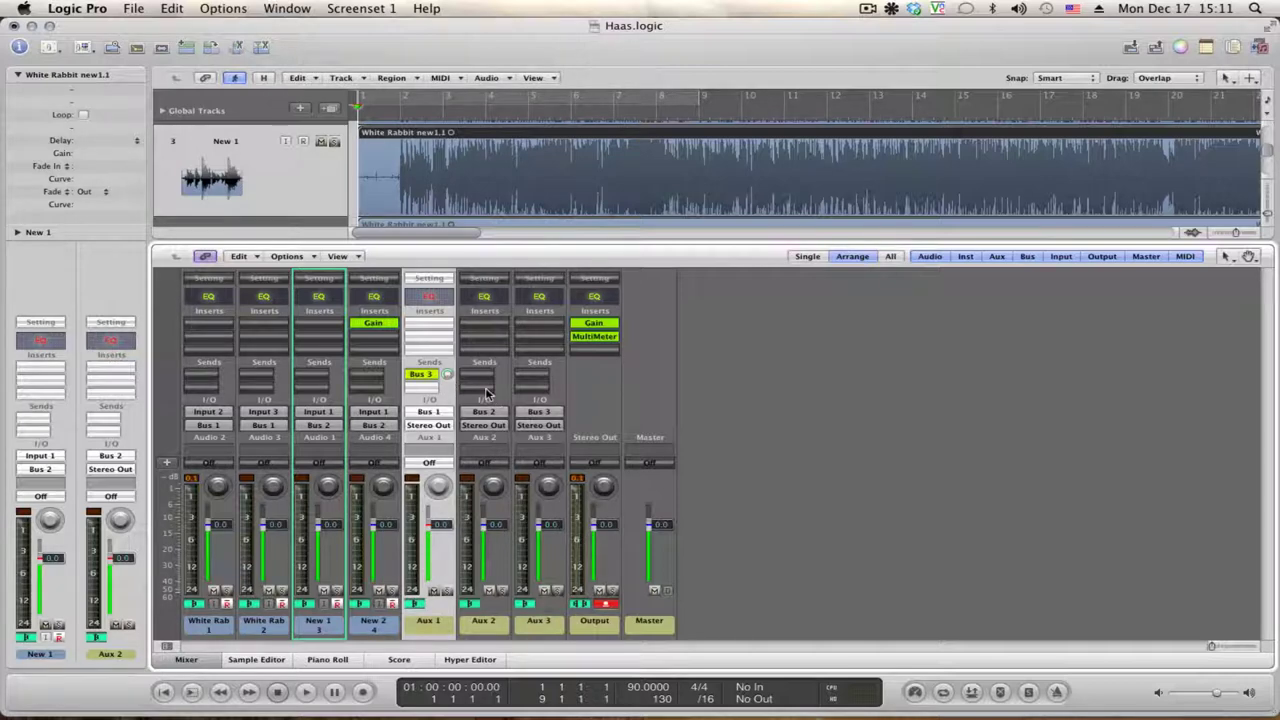
Add a send to Bus 4 on the Aux 2 channel strip with its send level raised.
left_click(487, 393)
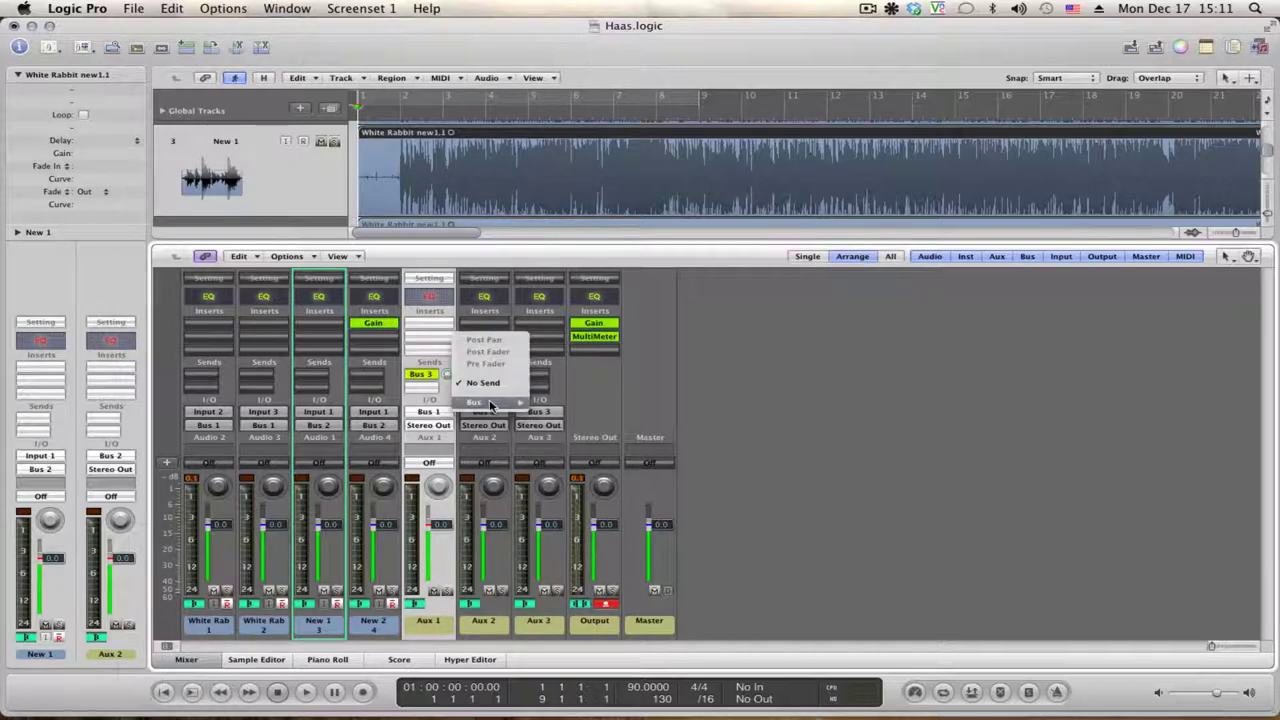
mouse_move(490, 401)
left_click(600, 345)
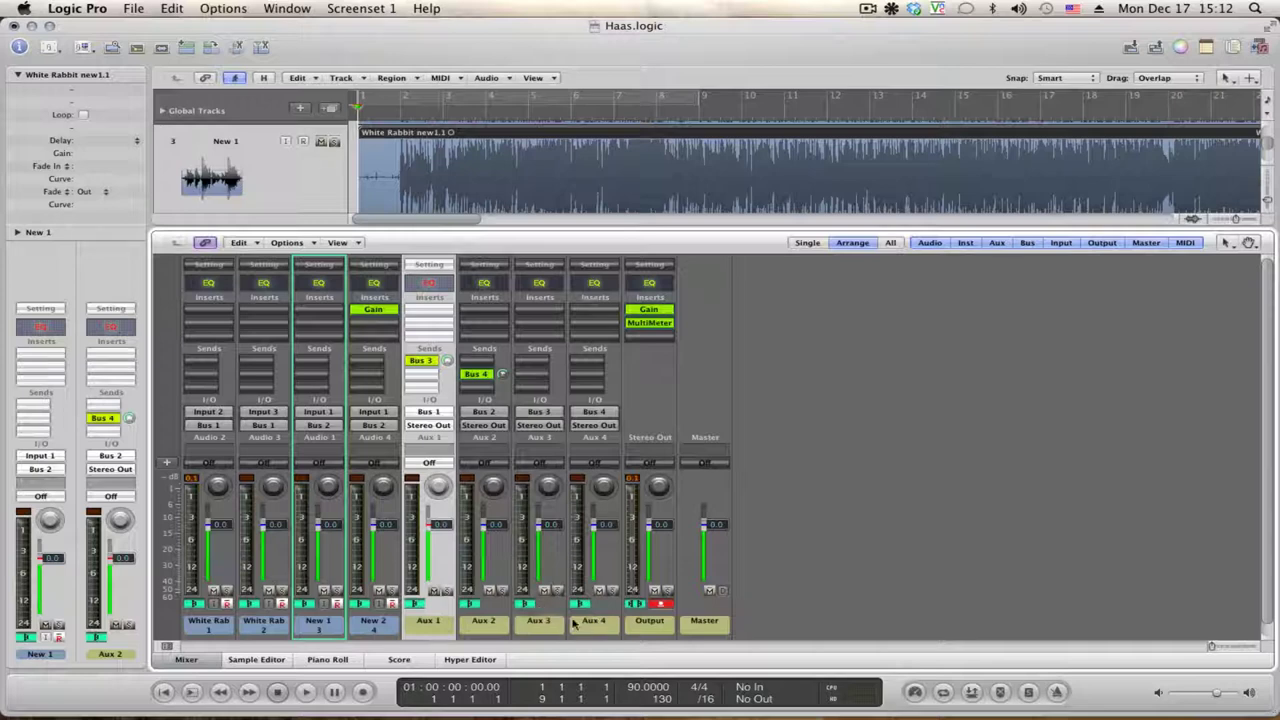
left_click(543, 624)
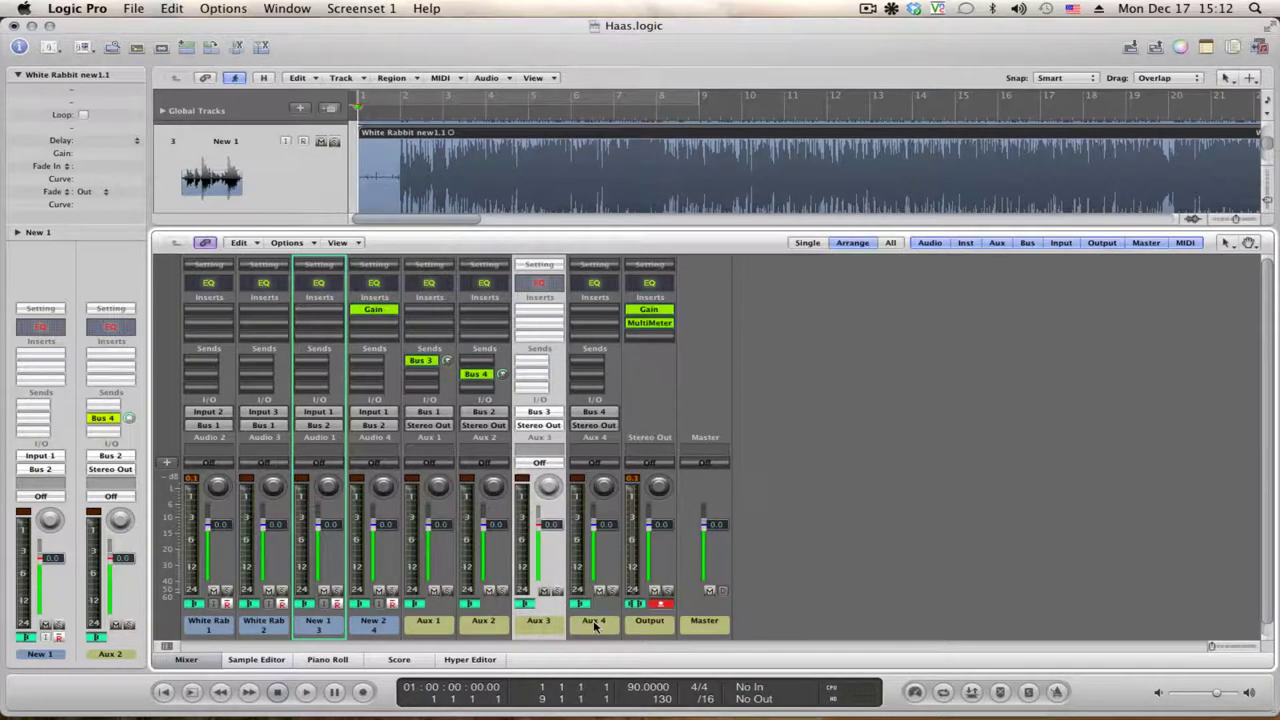
left_click(590, 626)
left_click(549, 628)
left_click(589, 626)
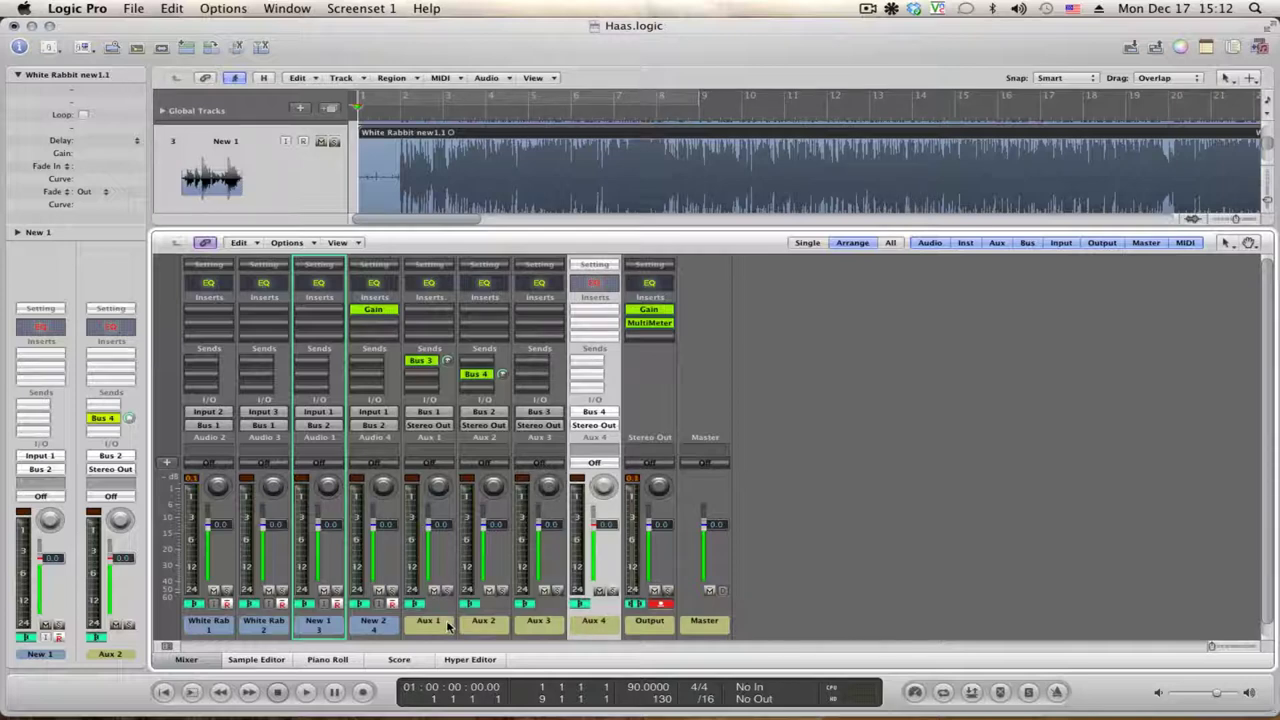
Pan Aux 1 and Aux 2 hard left to -64, and Aux 3 and Aux 4 hard right to +63.
left_click(422, 626)
left_click(484, 630, "shift")
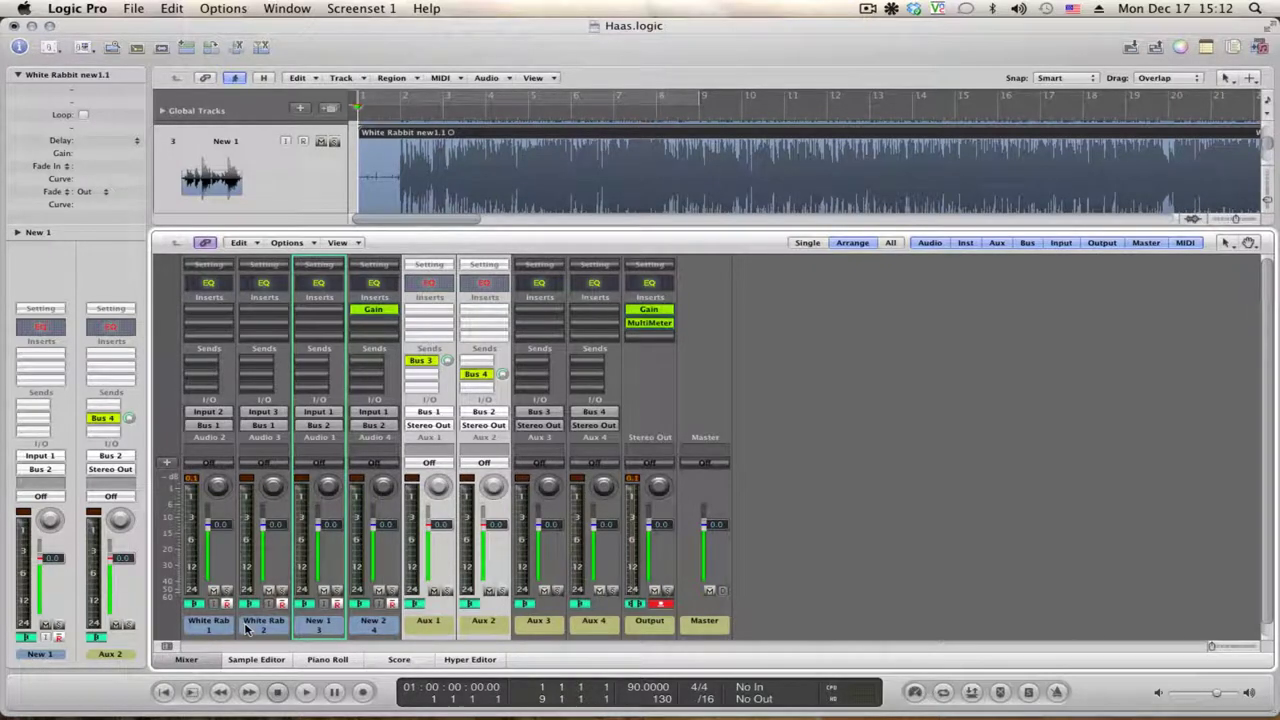
left_click(437, 485)
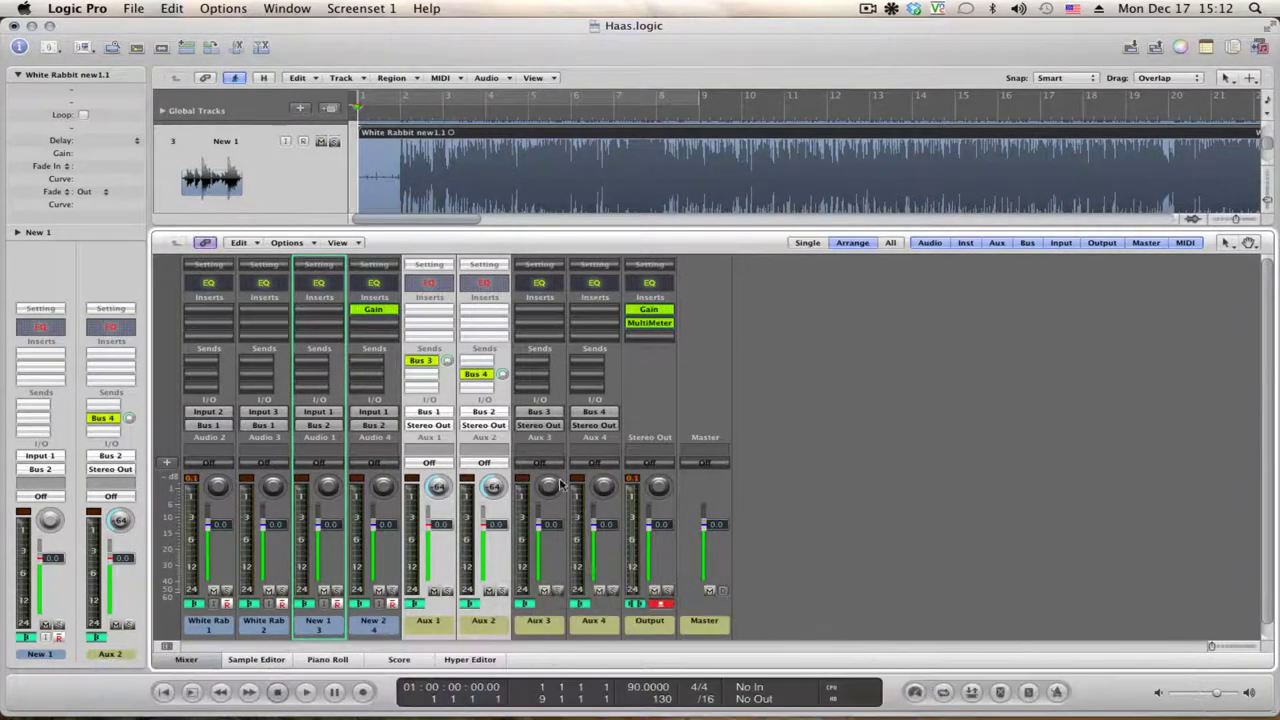
left_click_drag(542, 631, 588, 420)
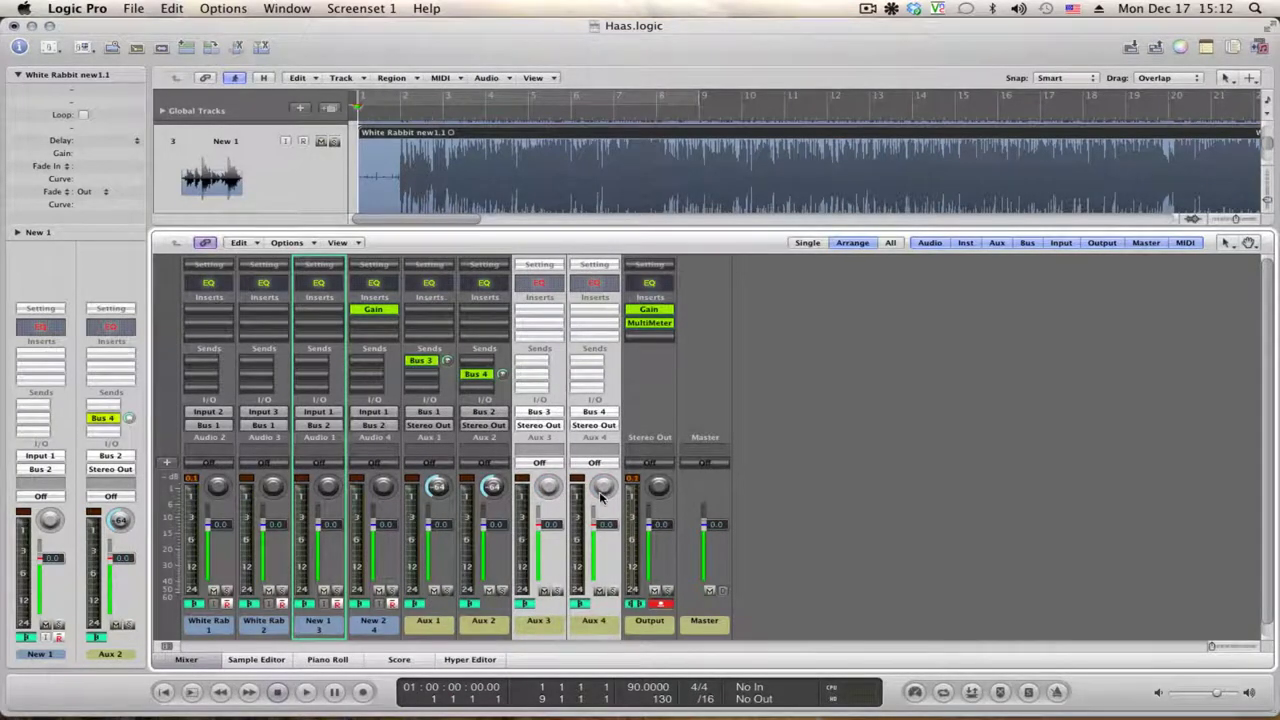
left_click_drag(600, 498, 603, 470)
Insert a mono Gain plug-in on the Aux 4 channel strip, enable its Phase Invert, and close the plug-in window.
left_click(592, 628)
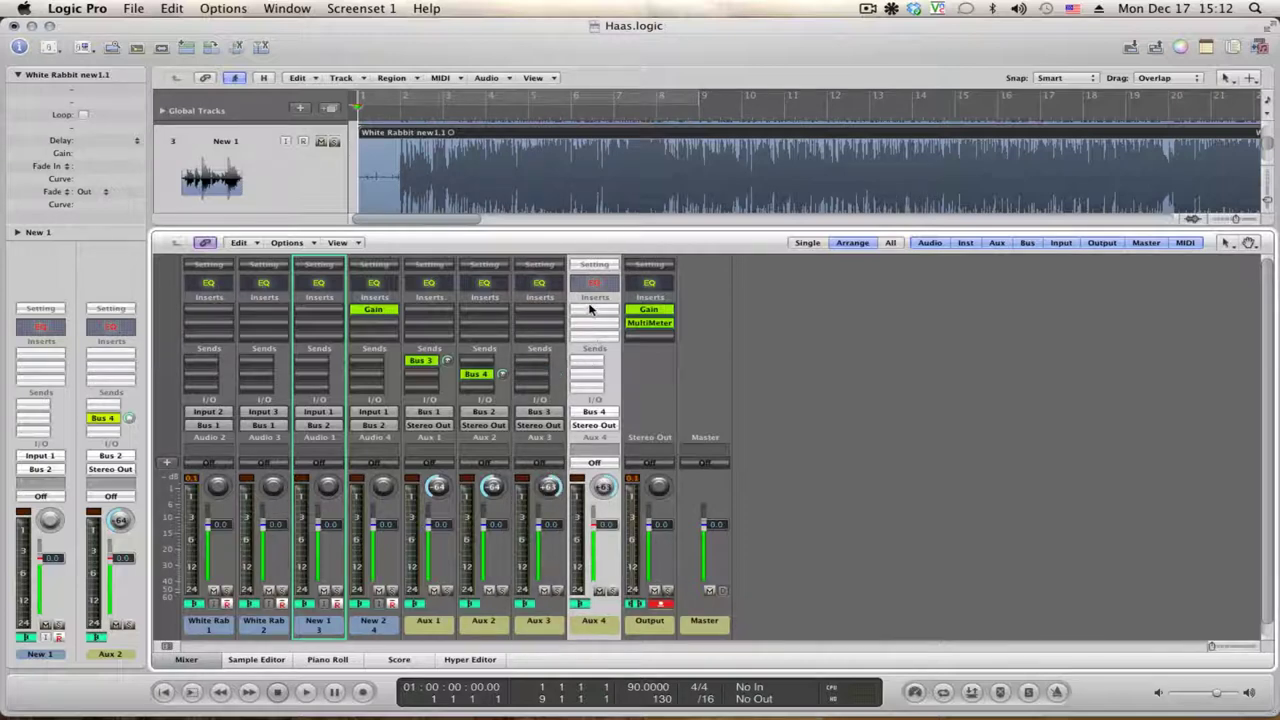
left_click(590, 309)
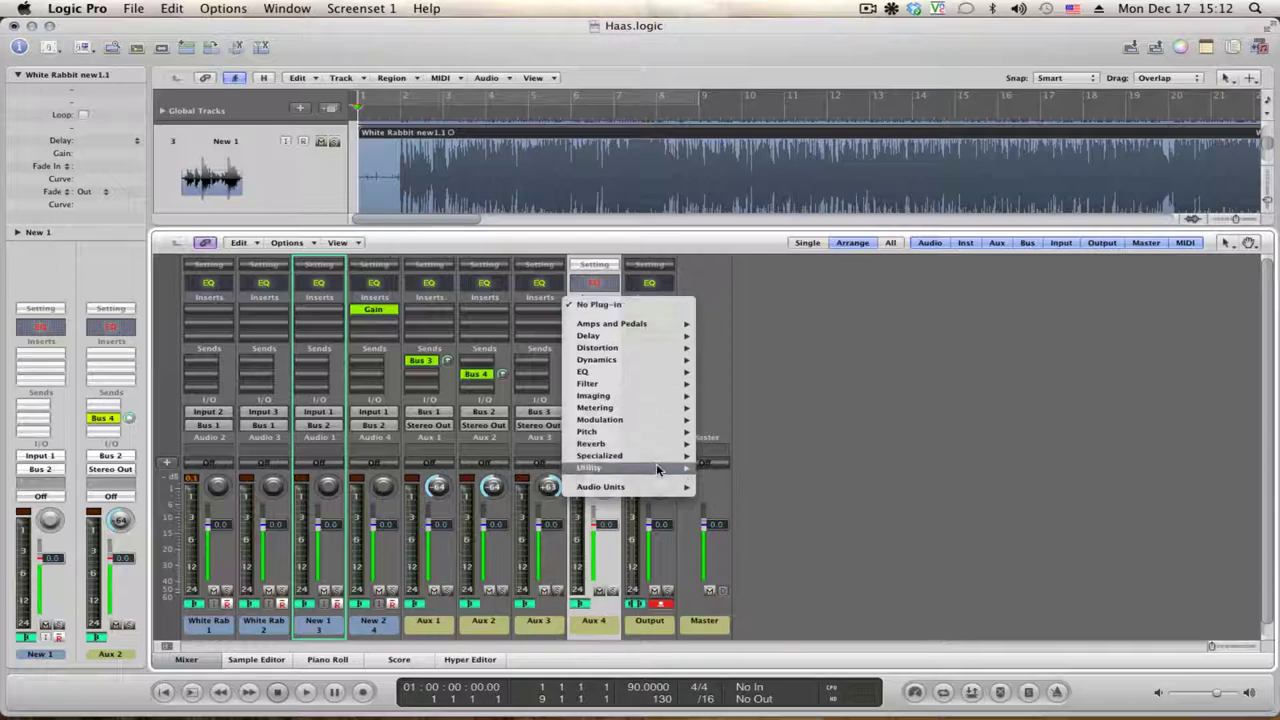
mouse_move(655, 467)
mouse_move(780, 467)
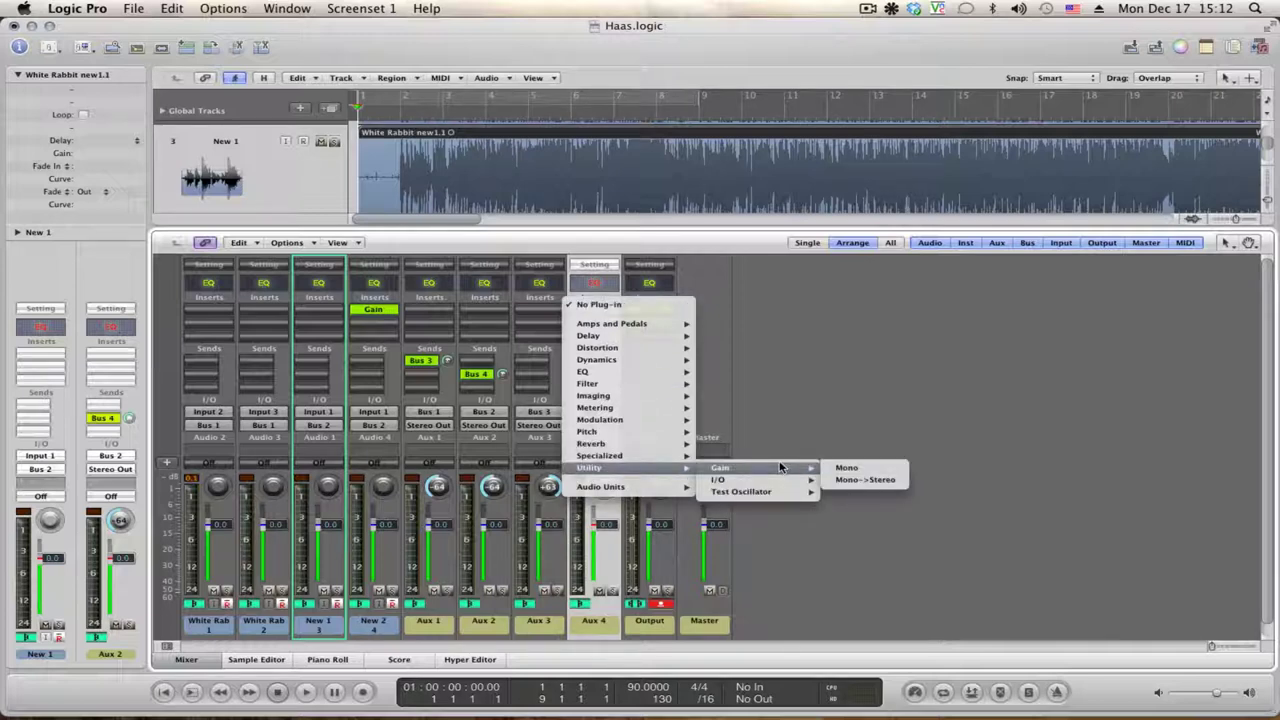
left_click(846, 467)
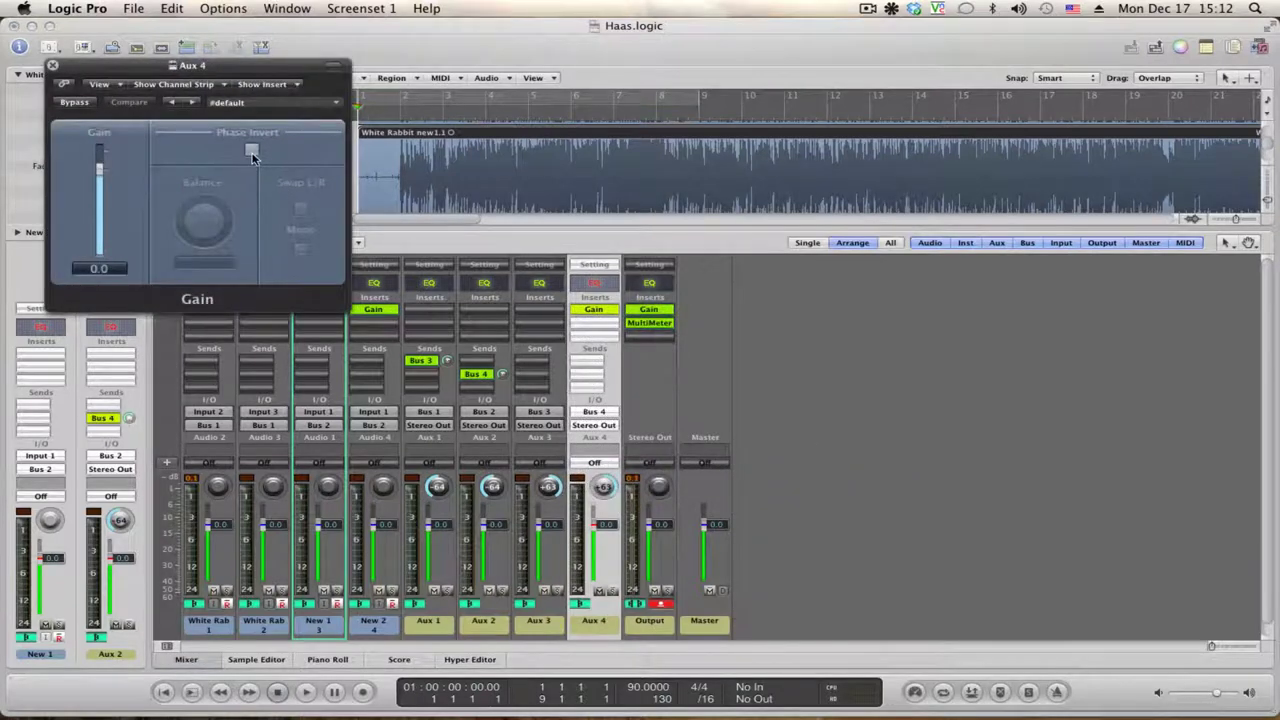
left_click(252, 152)
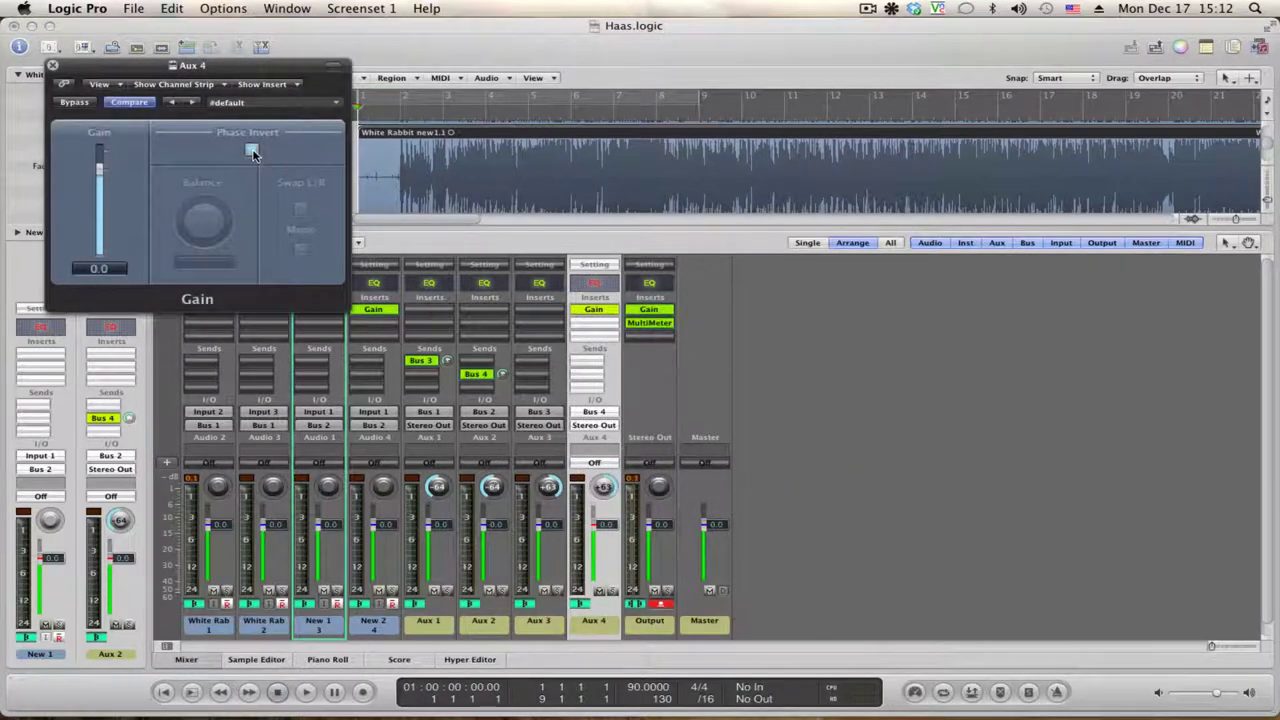
left_click(121, 104)
left_click(53, 66)
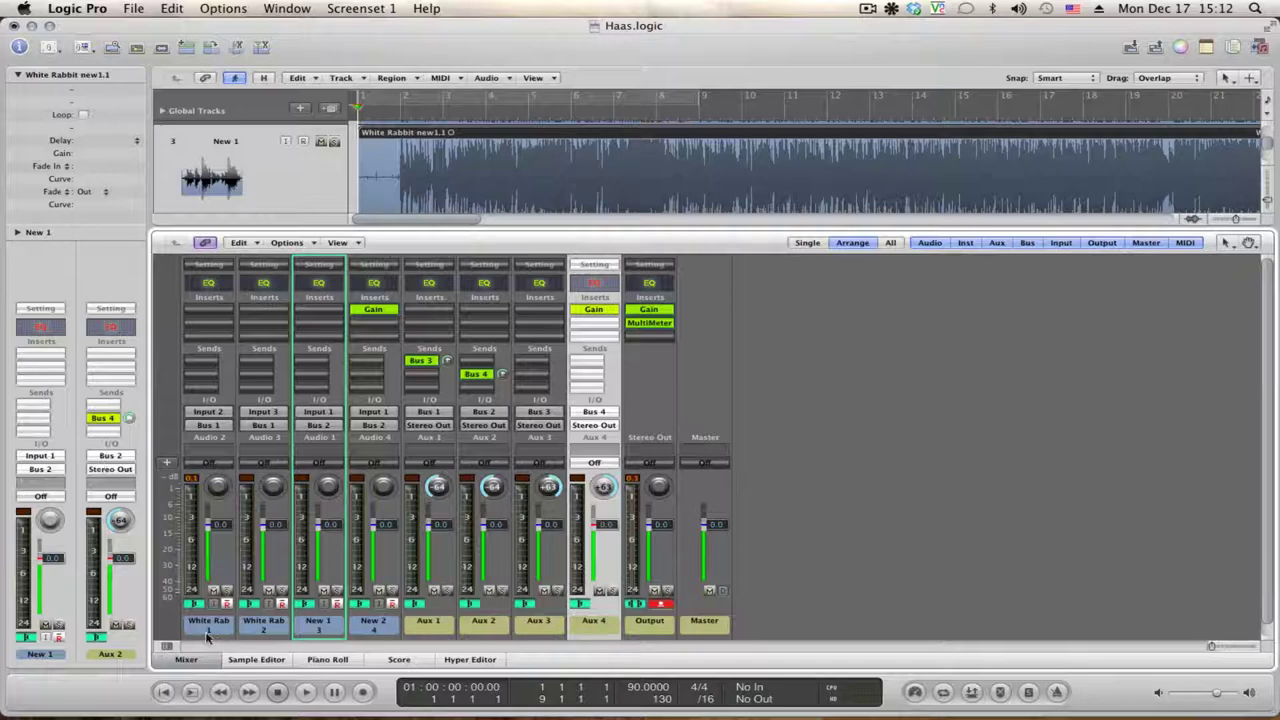
Assign both White Rabbit channel strips to Group 1, name the group Mid, and close the group settings.
left_click_drag(204, 634, 246, 638)
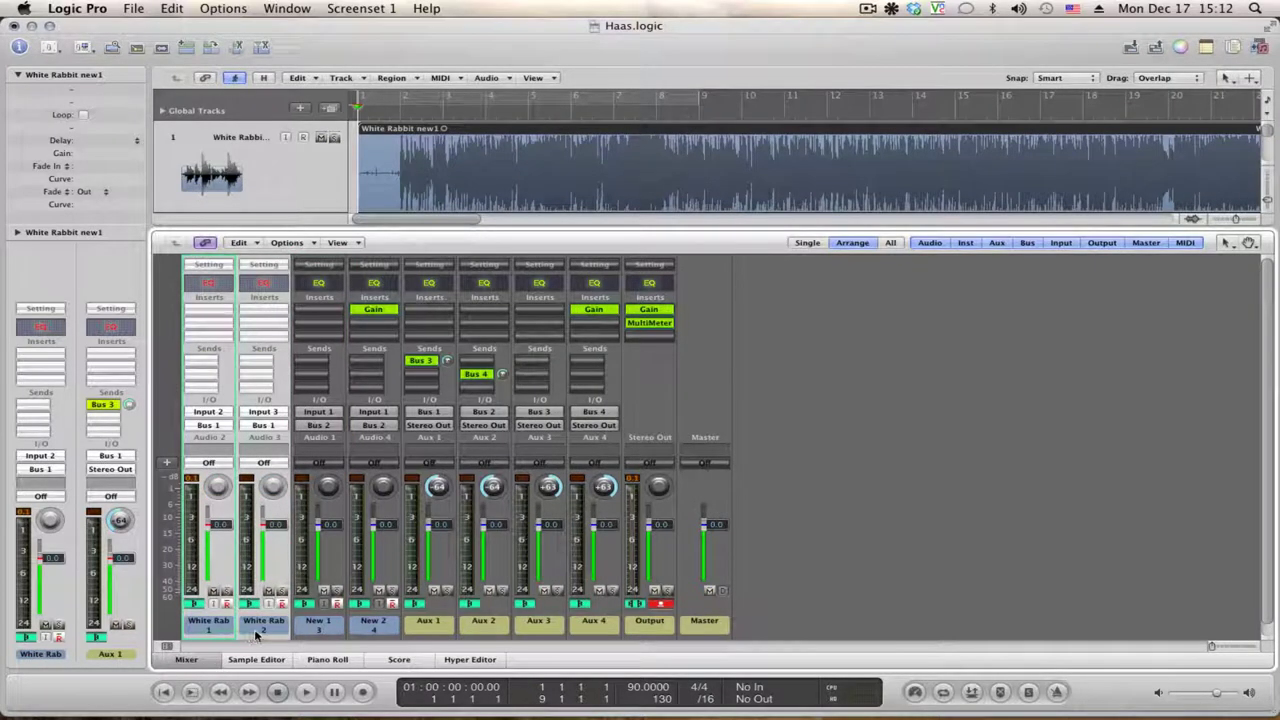
left_click(265, 458)
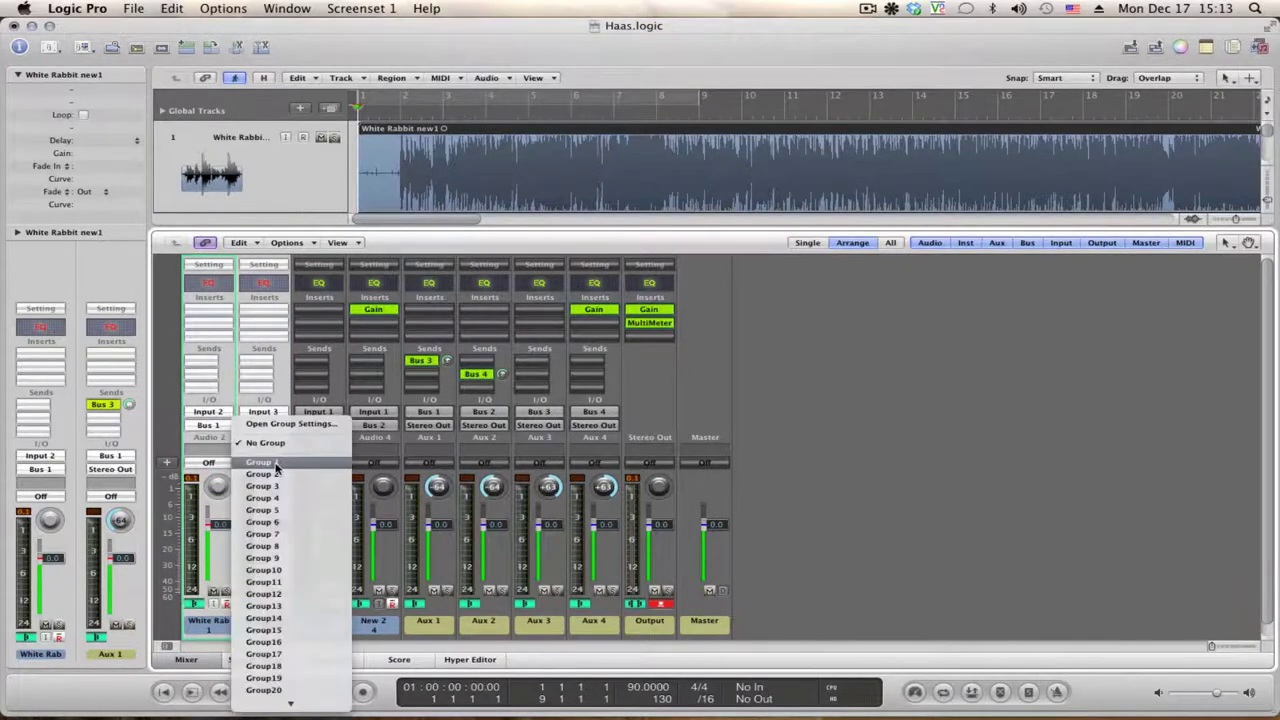
left_click(276, 467)
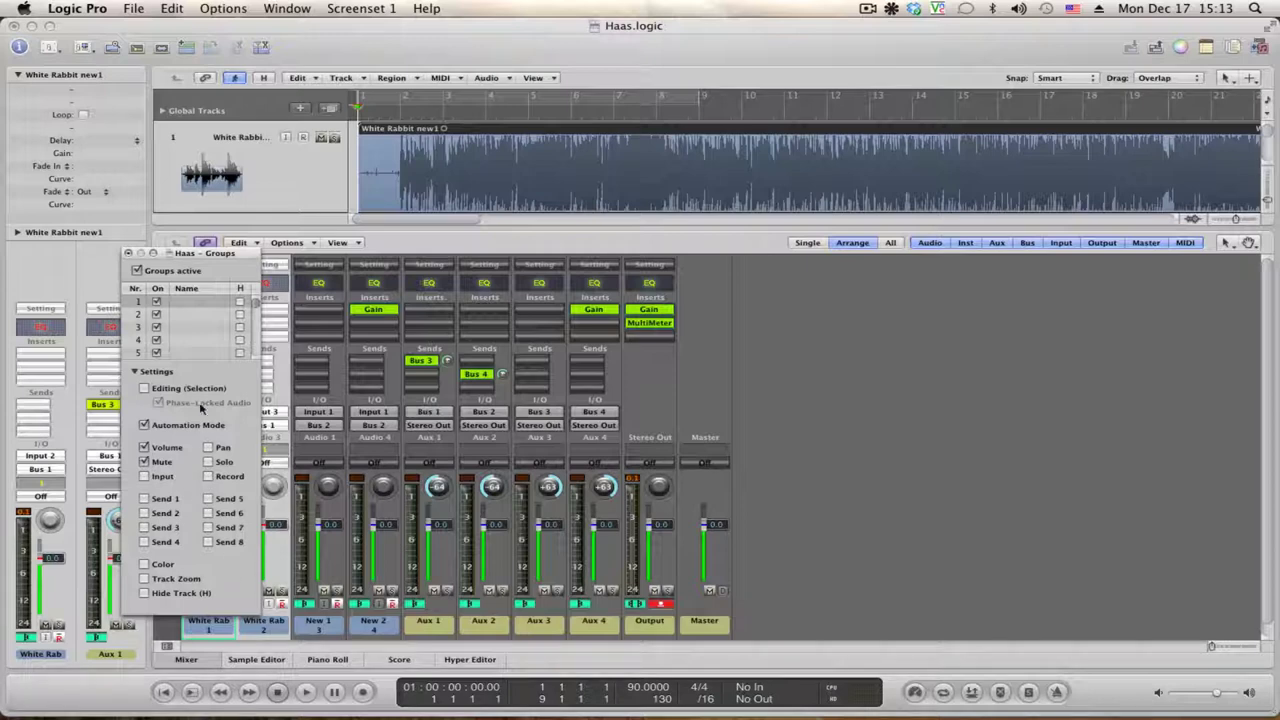
double_click(189, 300)
type("Mid")
key("Return")
left_click(129, 254)
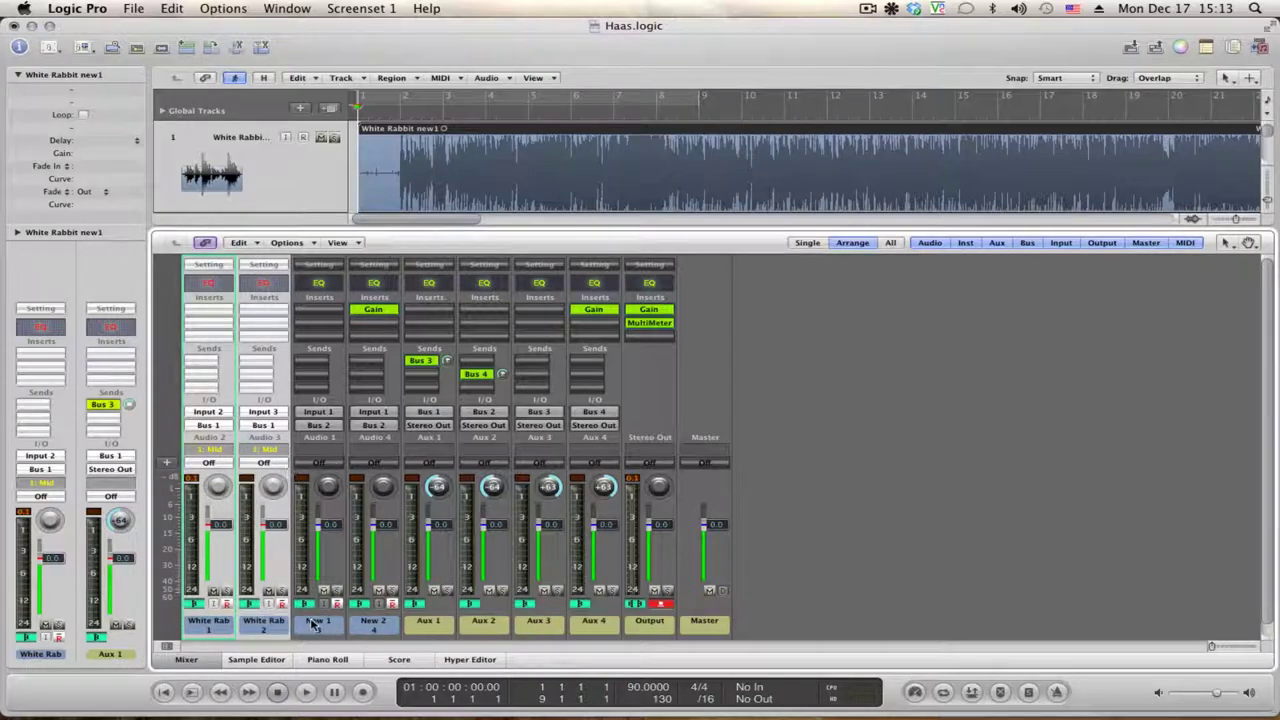
Assign the New 1 and New 2 channel strips to Group 2, name the group Side, and close the group settings.
left_click_drag(314, 624, 375, 628)
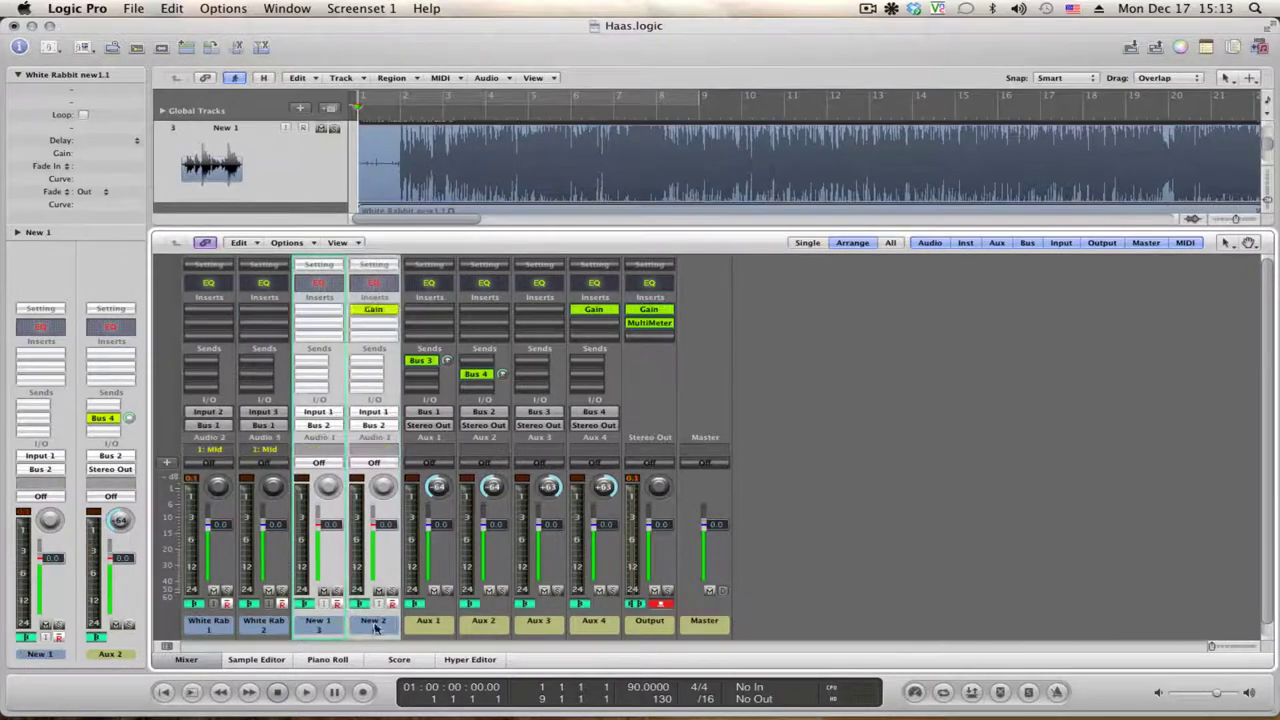
left_click(373, 450)
left_click(380, 466)
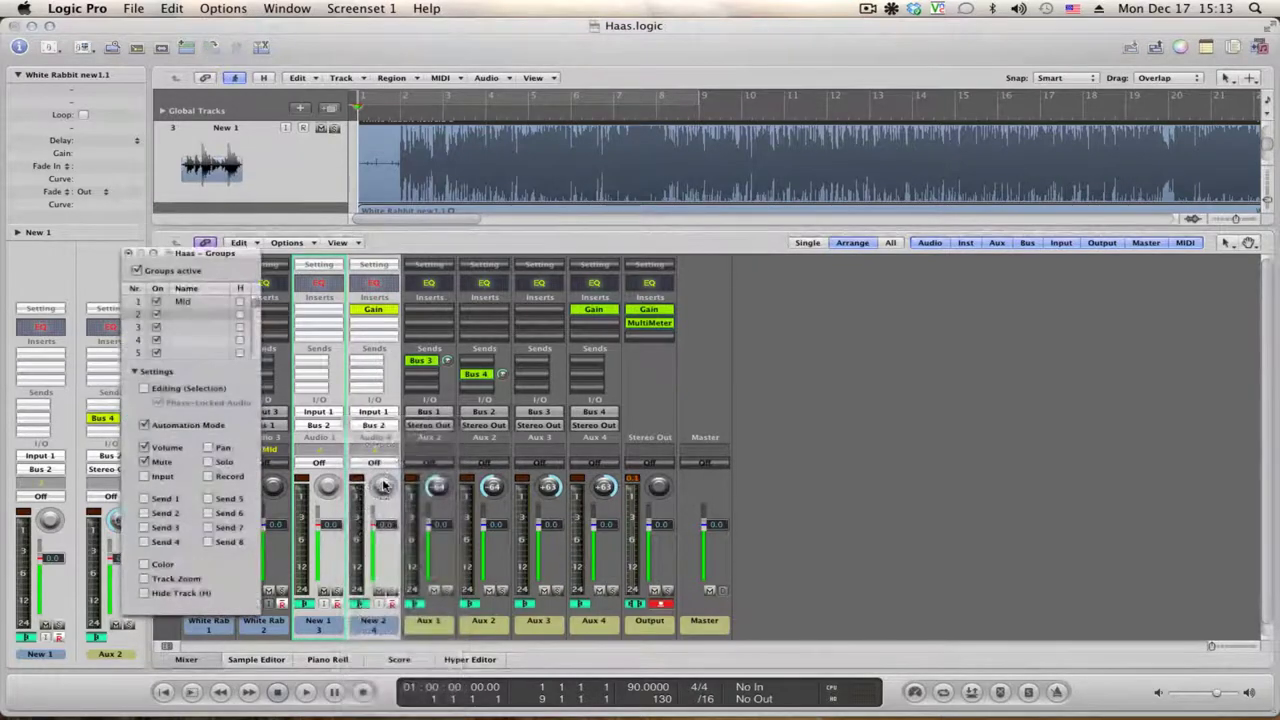
double_click(195, 312)
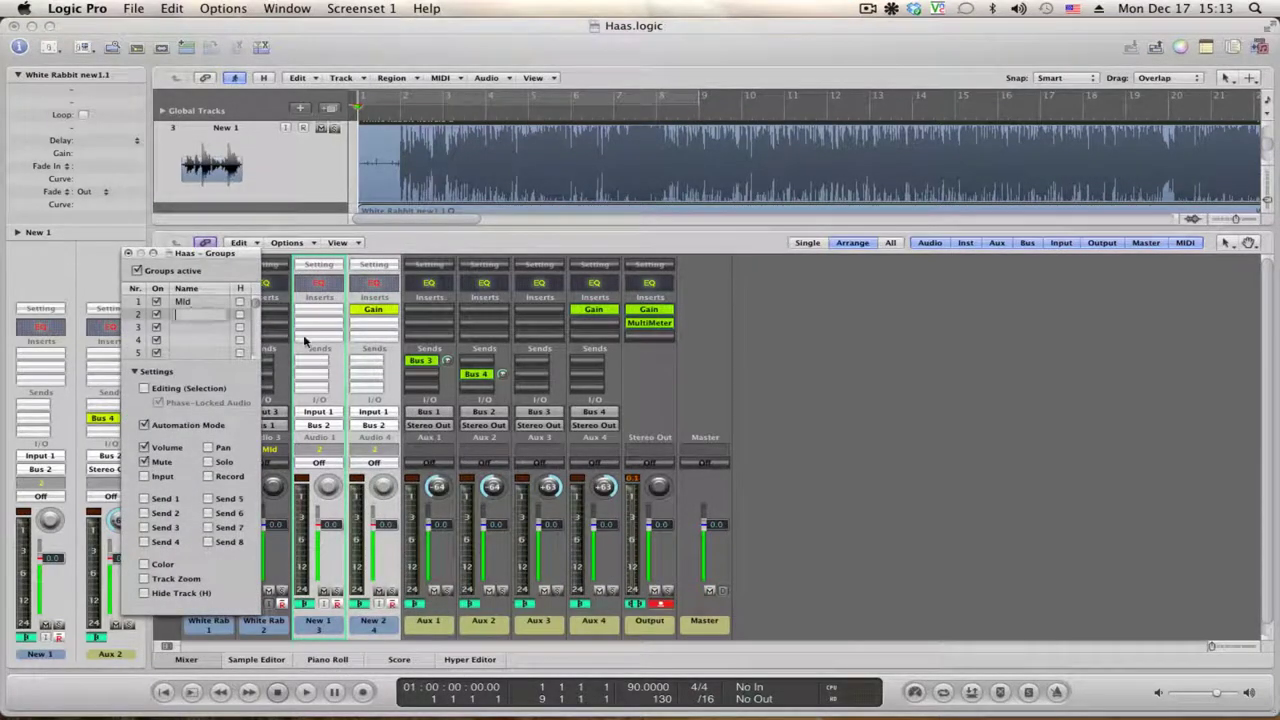
type("Side")
key("Return")
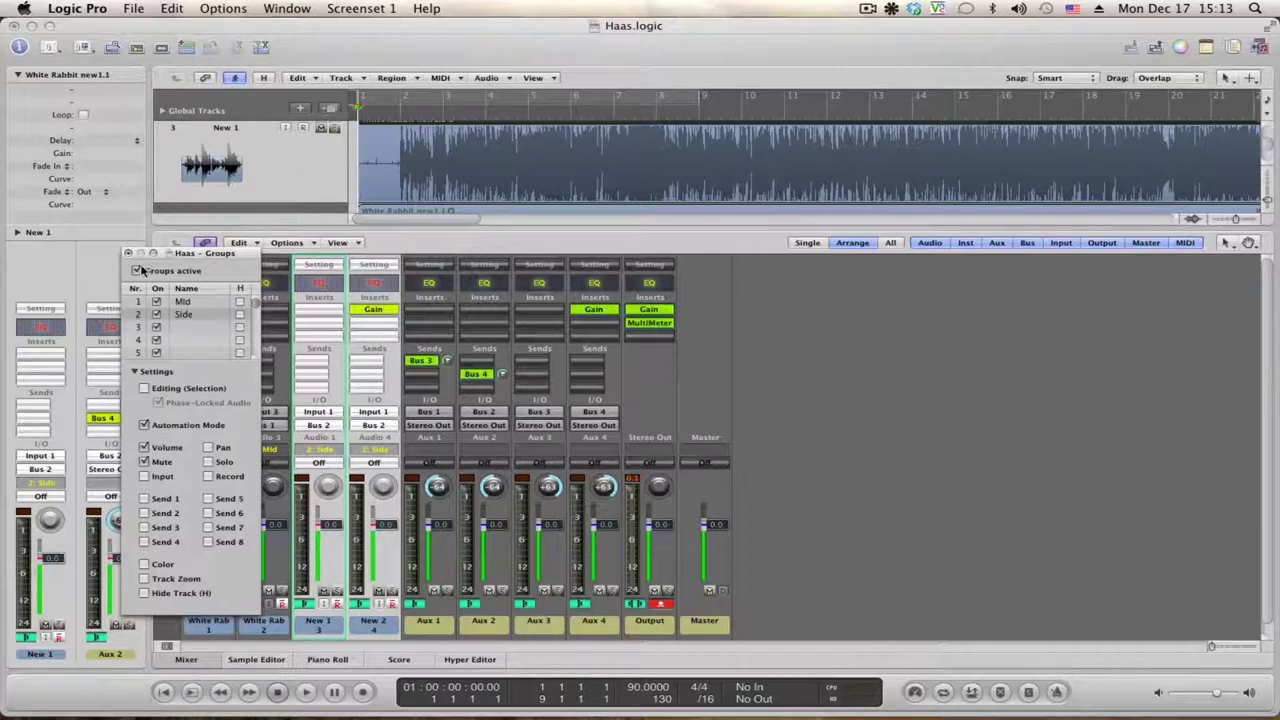
left_click(128, 253)
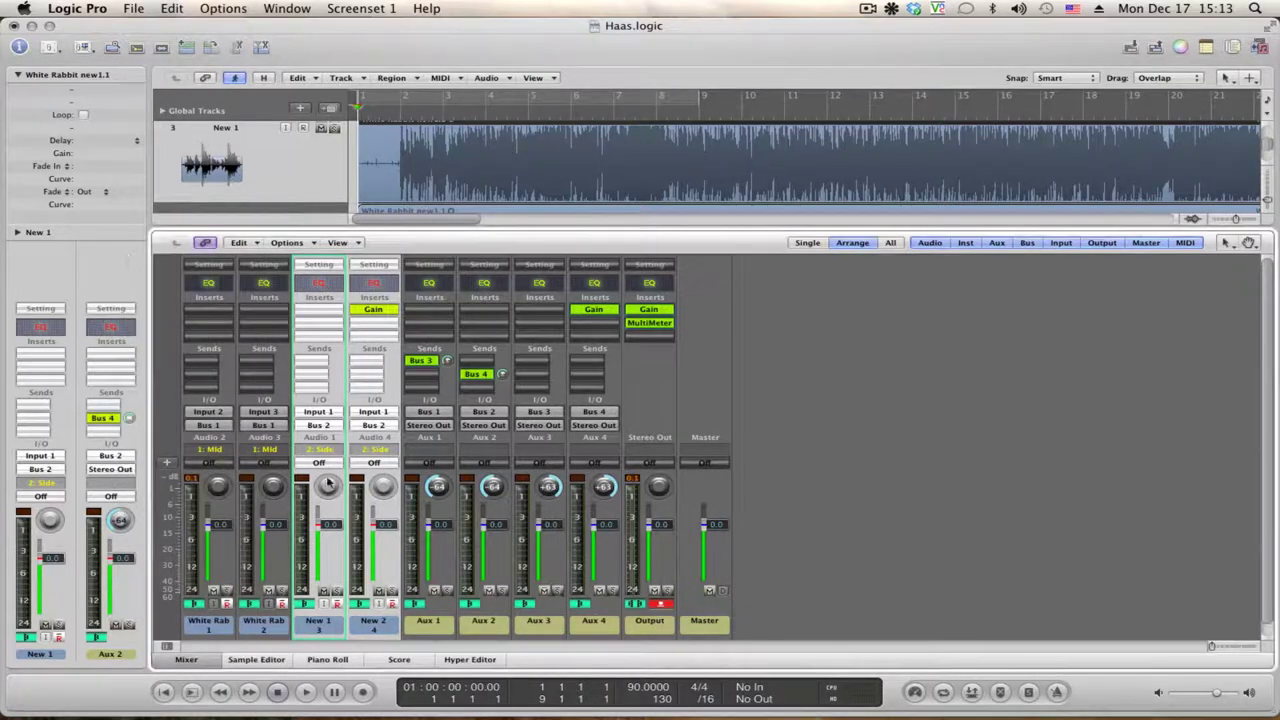
Review the Mid and Side group channel strips, the New 2 Gain insert, and the auxes each group feeds.
left_click(207, 628)
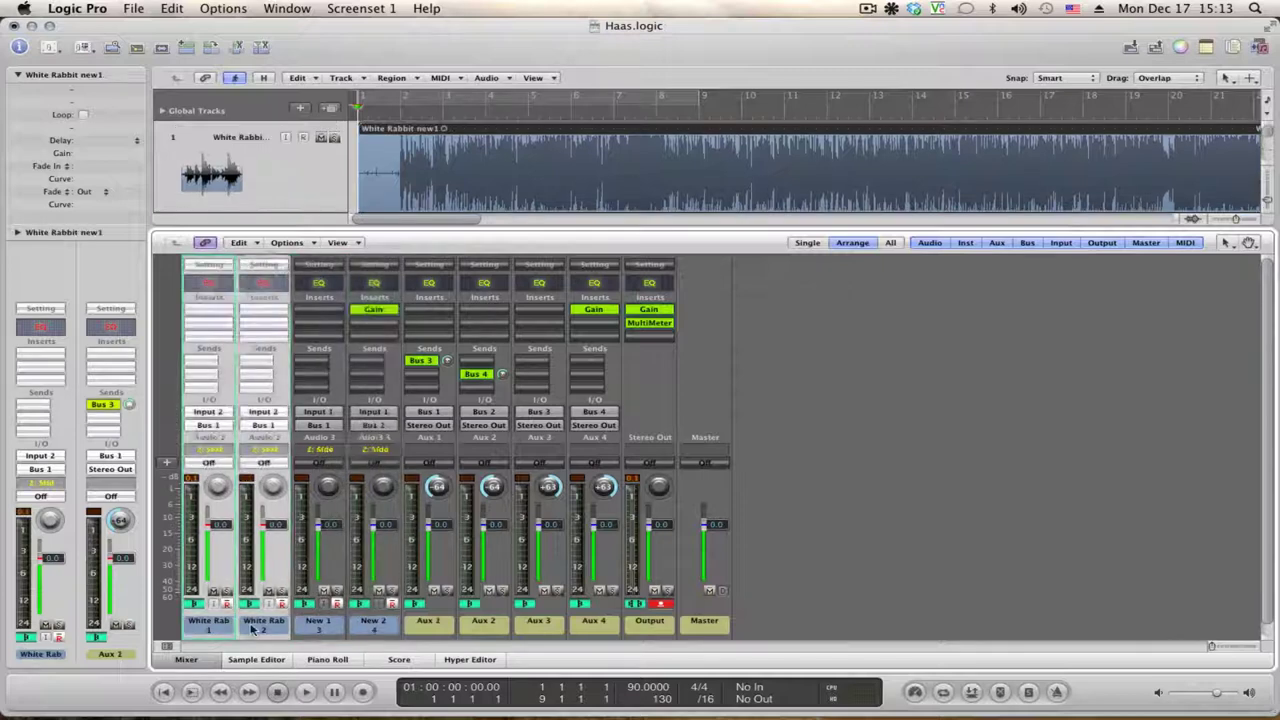
left_click(320, 630)
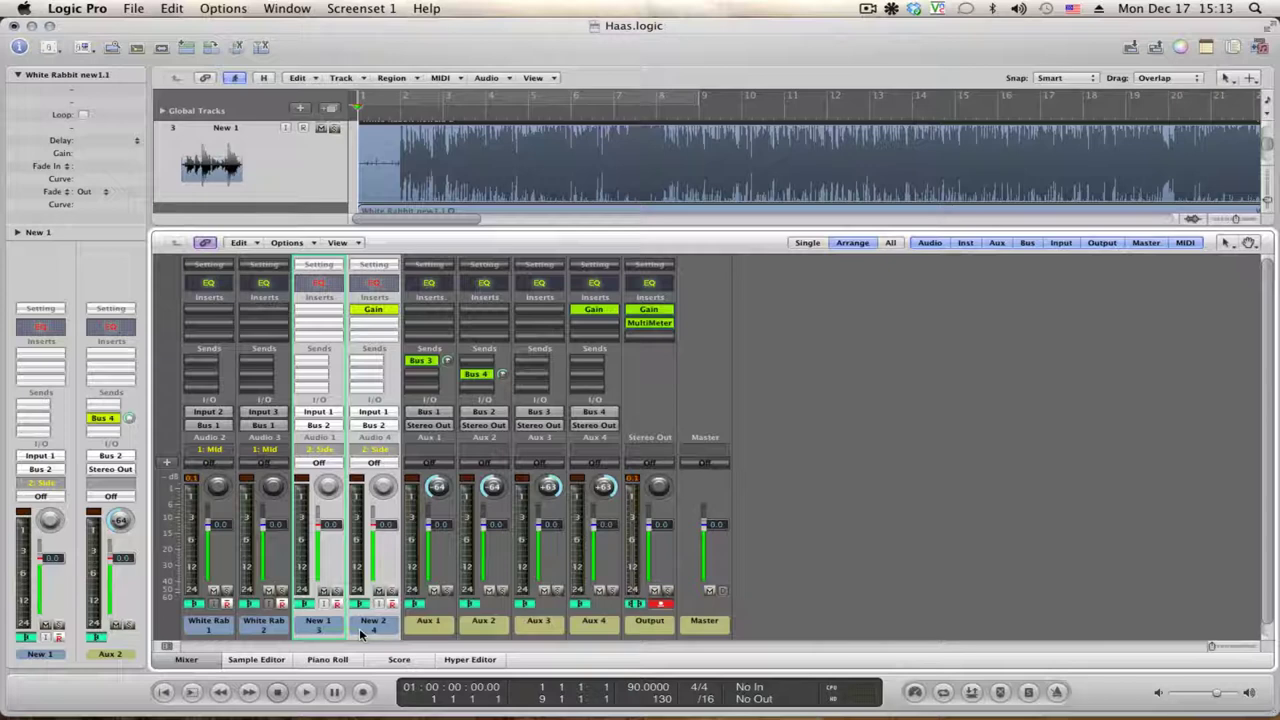
left_click(208, 628)
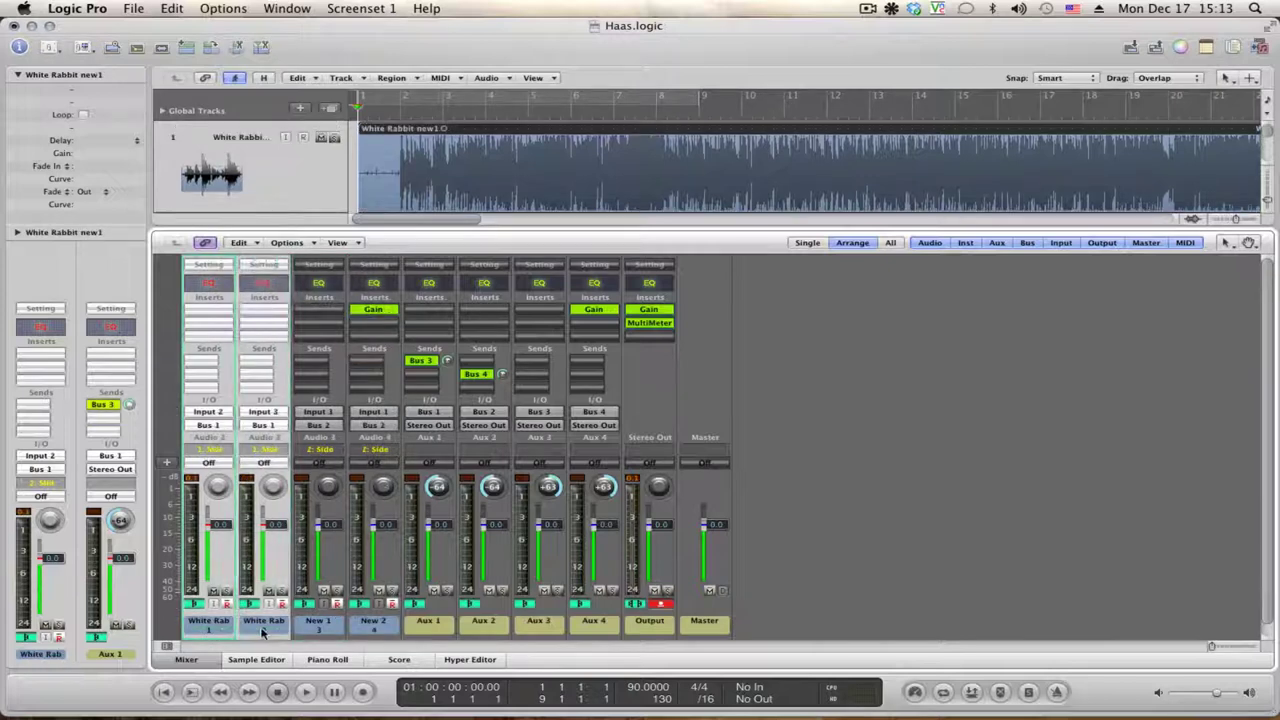
left_click(433, 632)
left_click(331, 632)
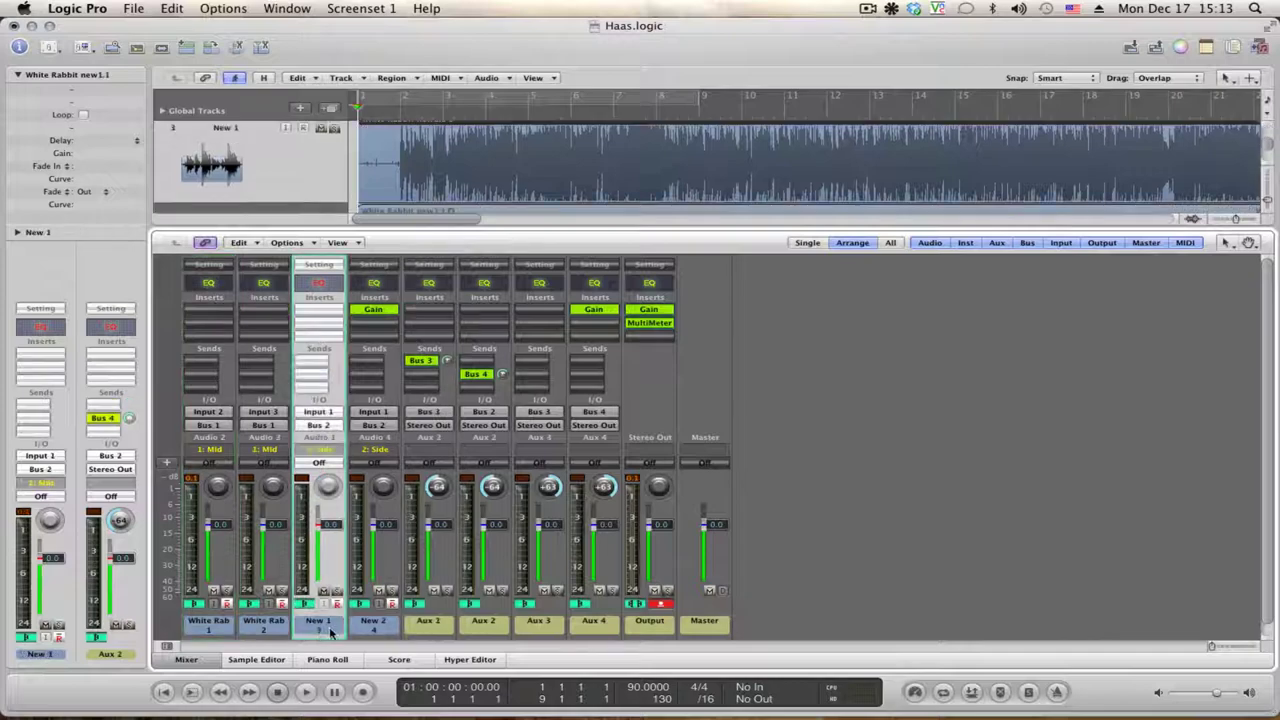
left_click(373, 630, "shift")
left_click(490, 632)
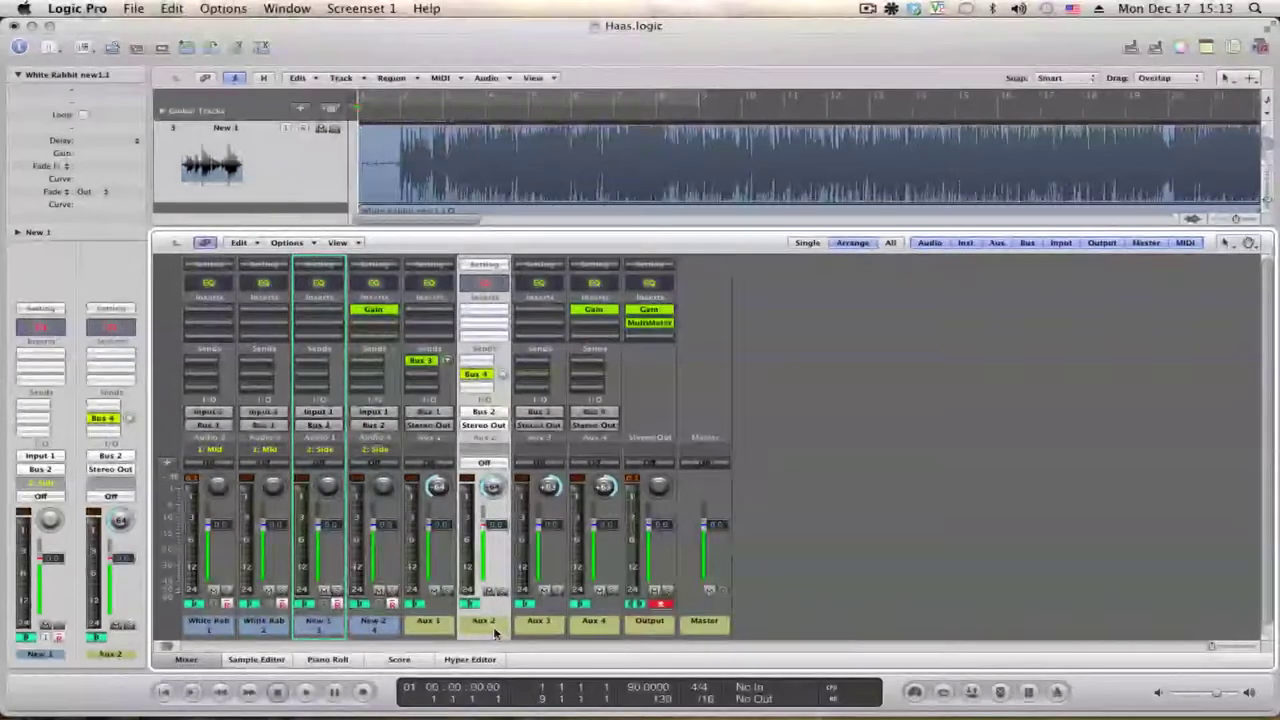
left_click(374, 628)
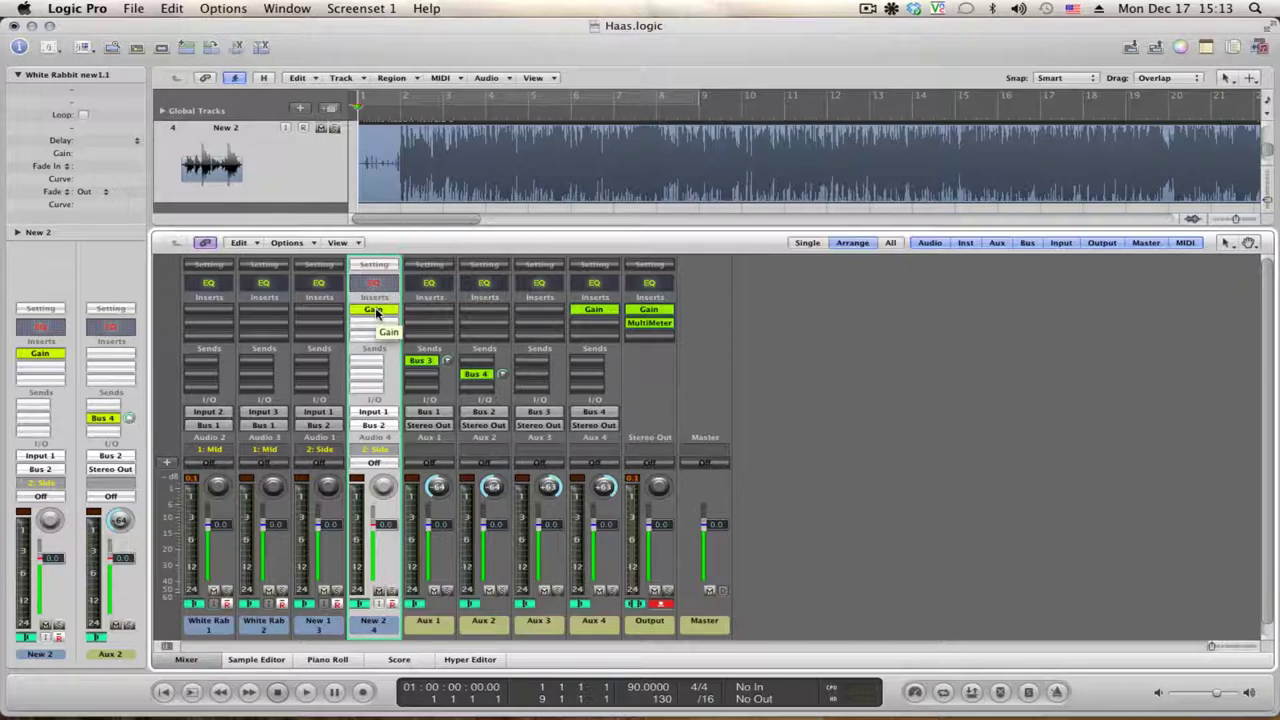
left_click(433, 624)
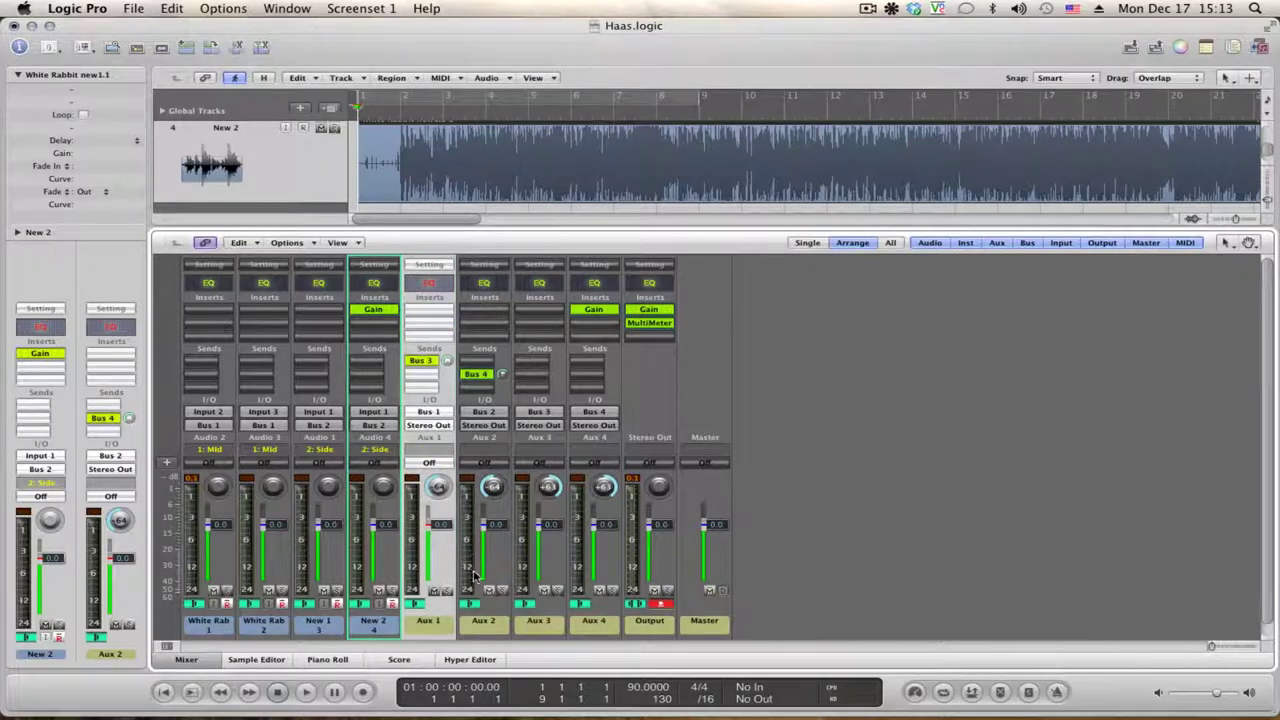
Review the Aux 1 to Aux 4 channel strips with their bus inputs, sends, hard panning and Gain insert.
left_click(592, 622, "shift")
left_click(435, 625)
left_click(540, 638)
left_click(492, 634)
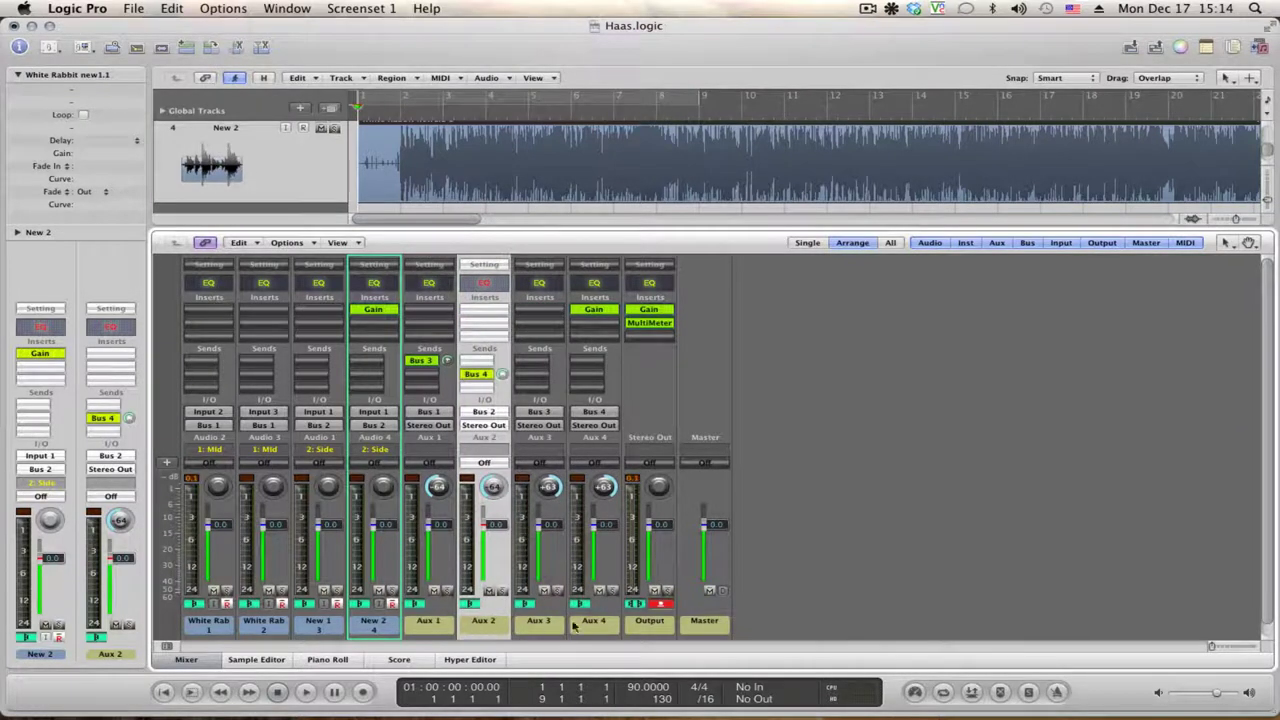
left_click(597, 625)
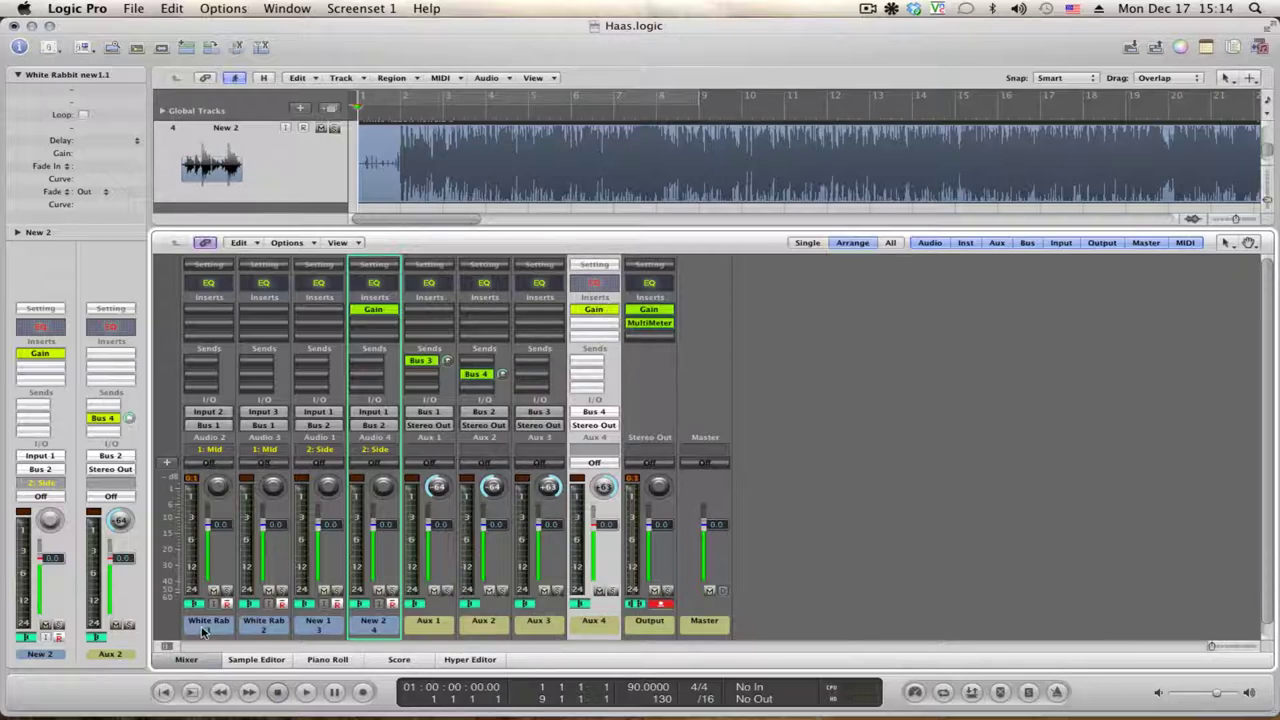
Lower the faders of the White Rabbit, New 1 and New 2 channel strips together to -7.0 dB and clear the selection.
left_click_drag(203, 630, 365, 636)
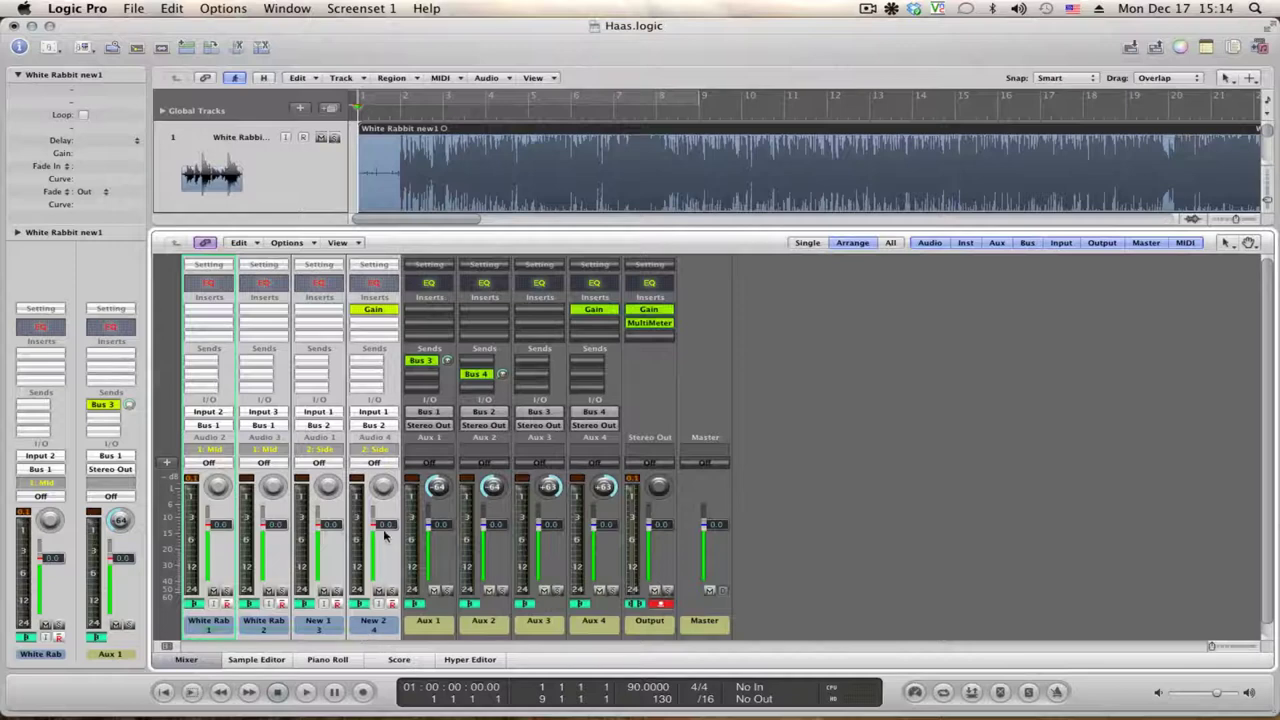
left_click_drag(390, 528, 390, 543)
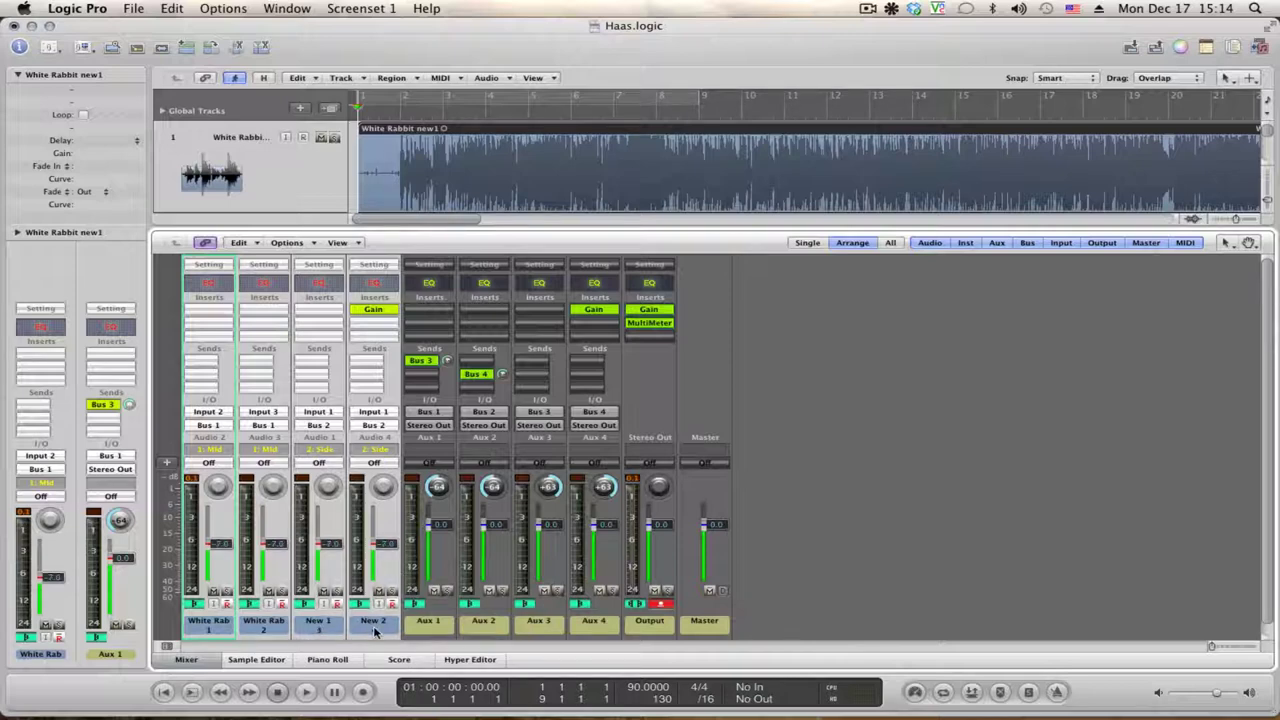
left_click(838, 518)
Play the song and lower the Aux 1 to Aux 4 faders together to -2.4 dB.
key("space")
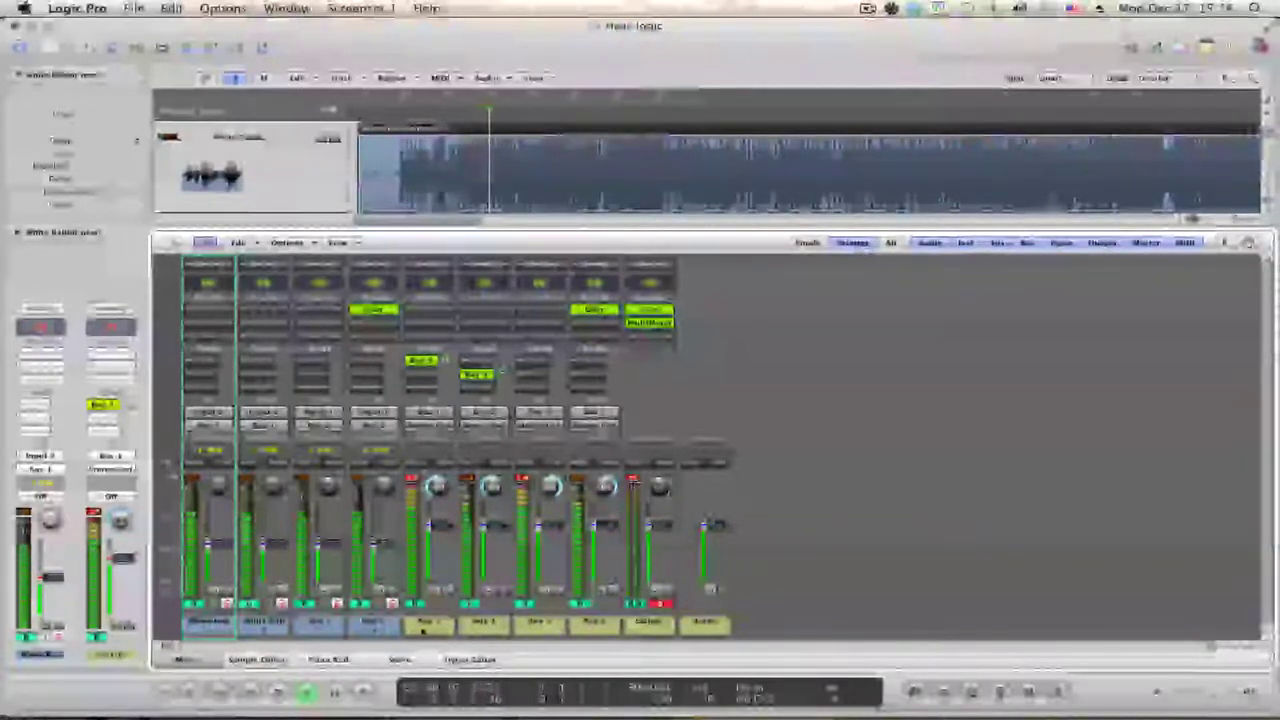
left_click_drag(424, 628, 590, 630)
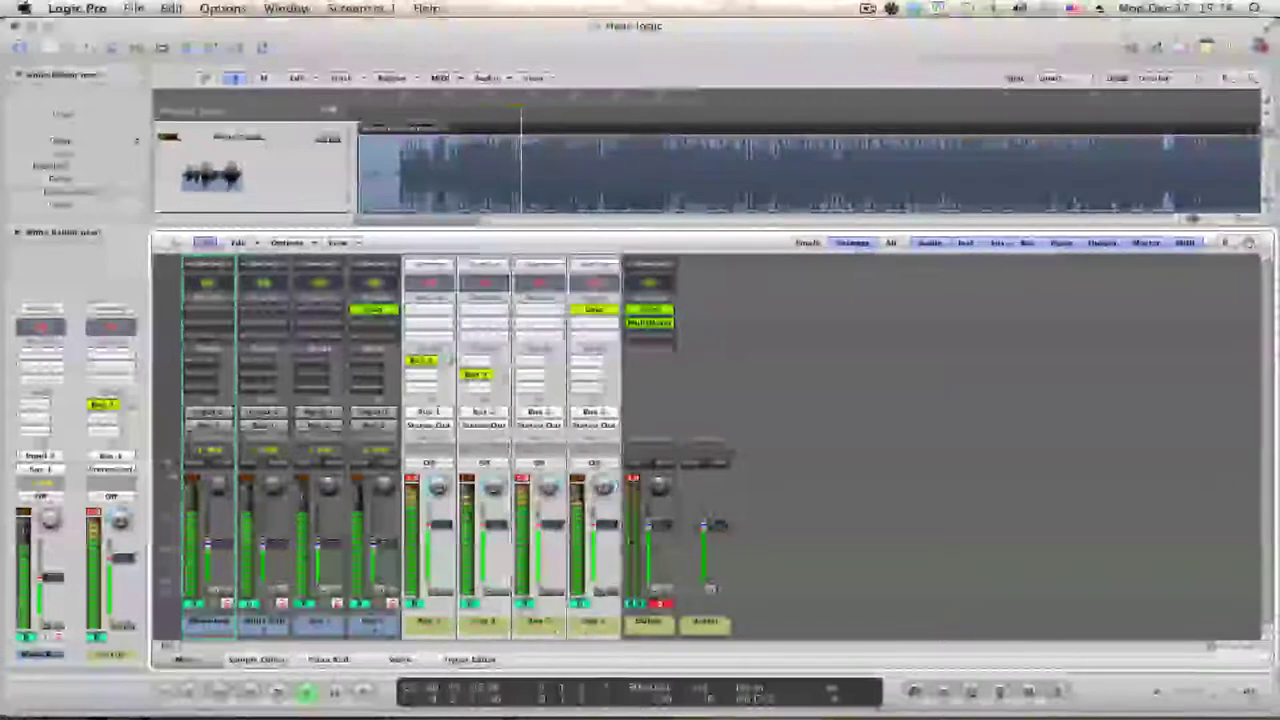
left_click_drag(605, 525, 605, 531)
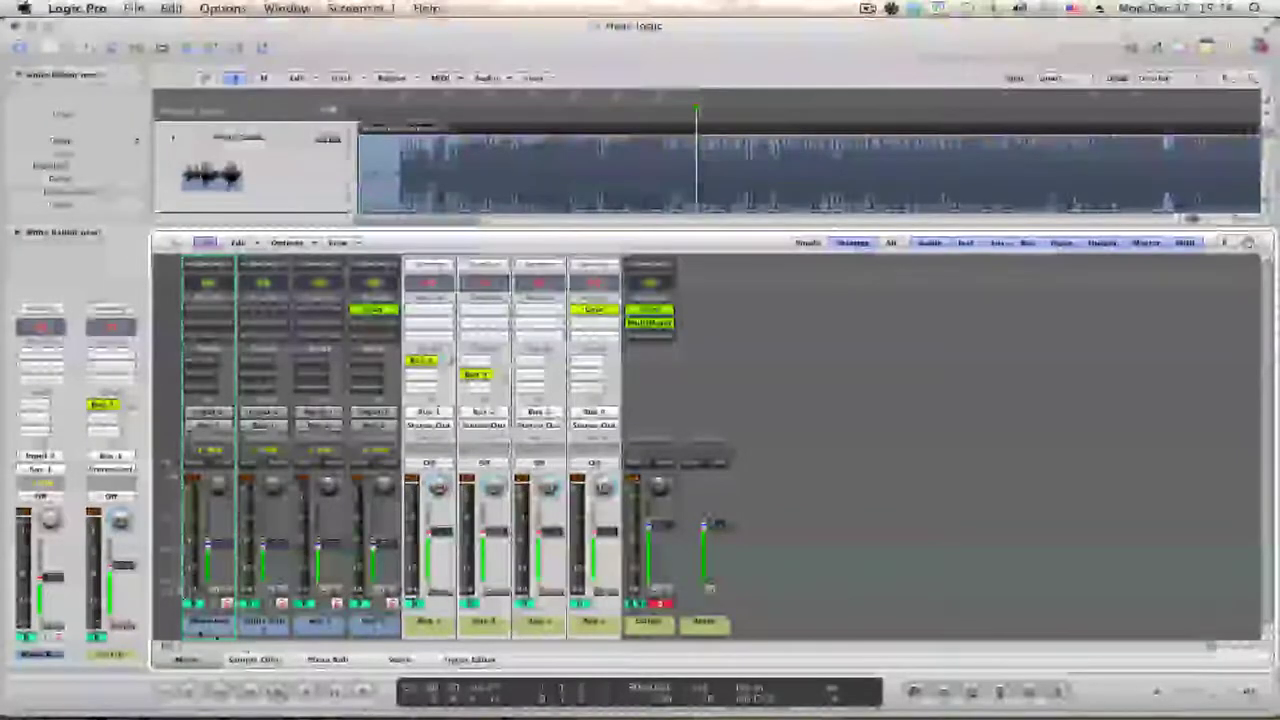
Pull the Mid group's faders fully down, play the song to audition the Side signal alone, and stop playback.
left_click(287, 632, "shift")
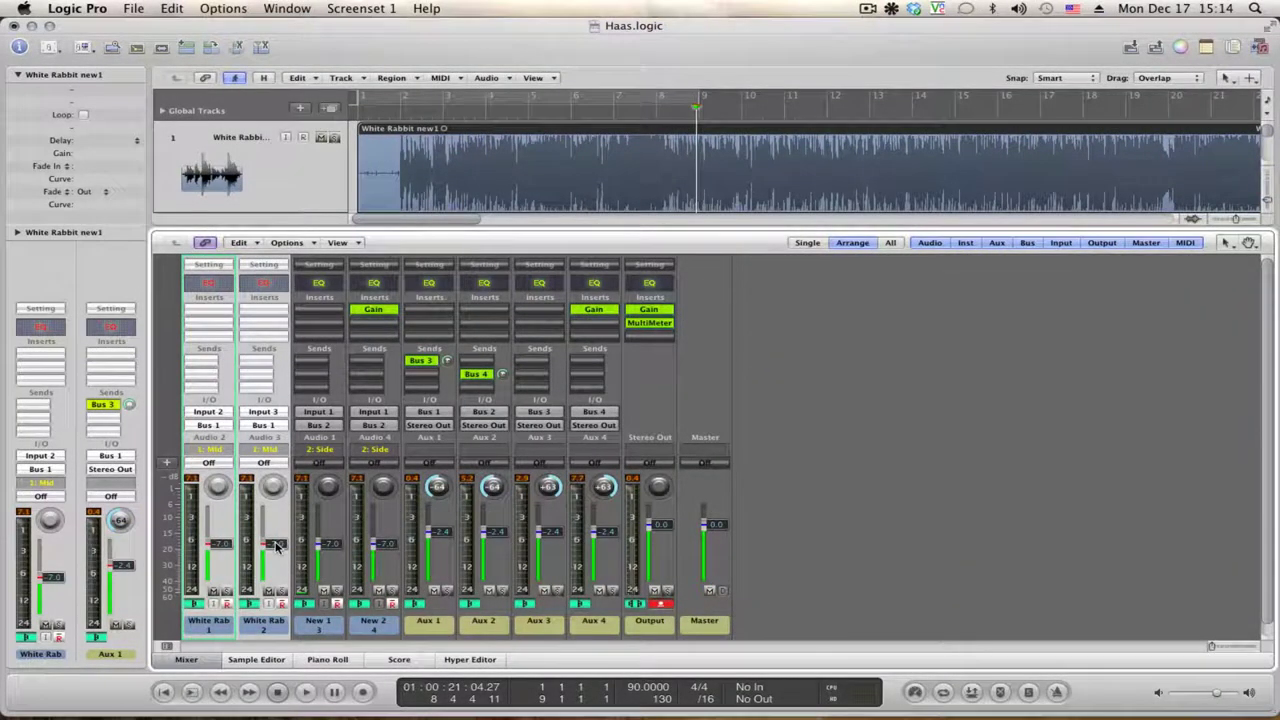
left_click_drag(277, 545, 277, 575)
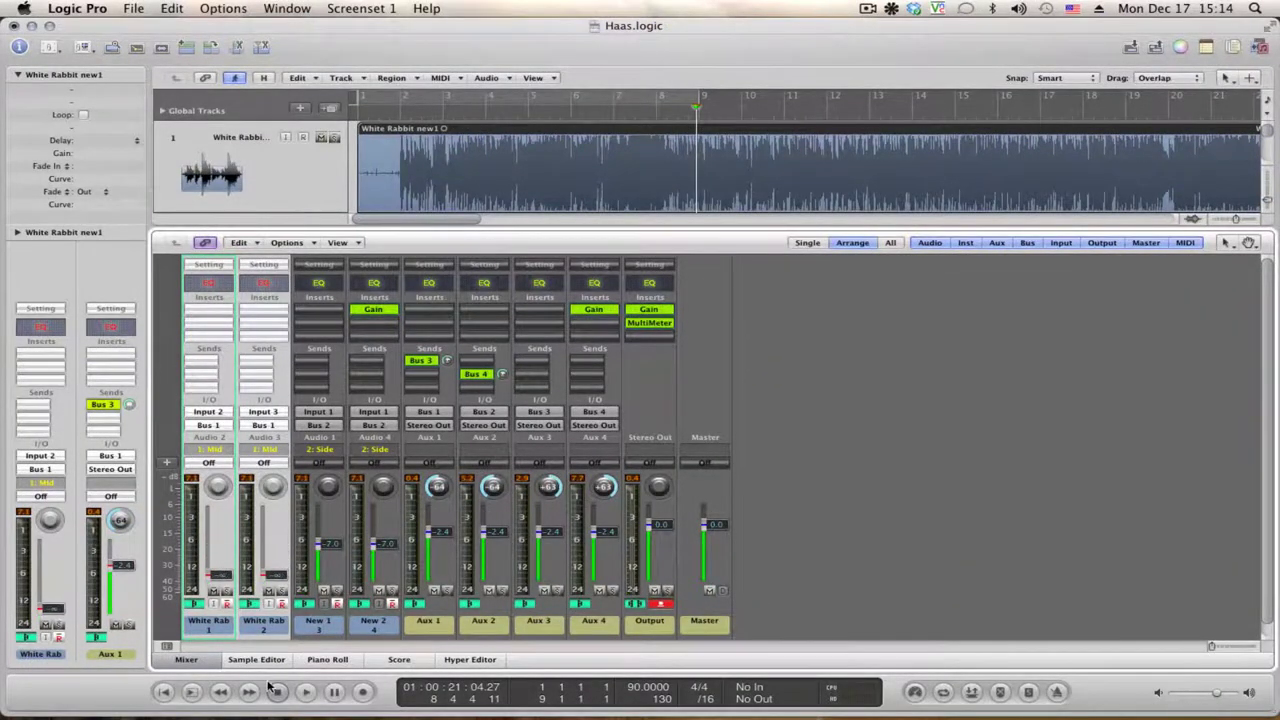
key("space")
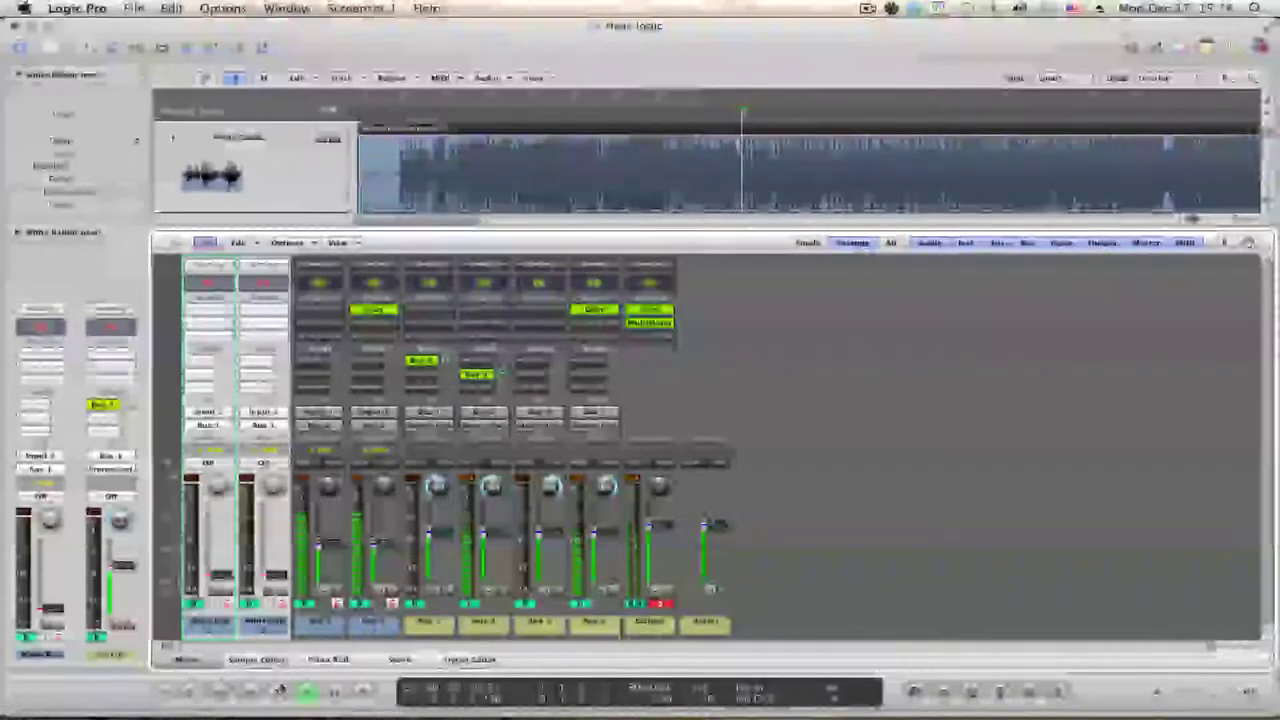
left_click(279, 690)
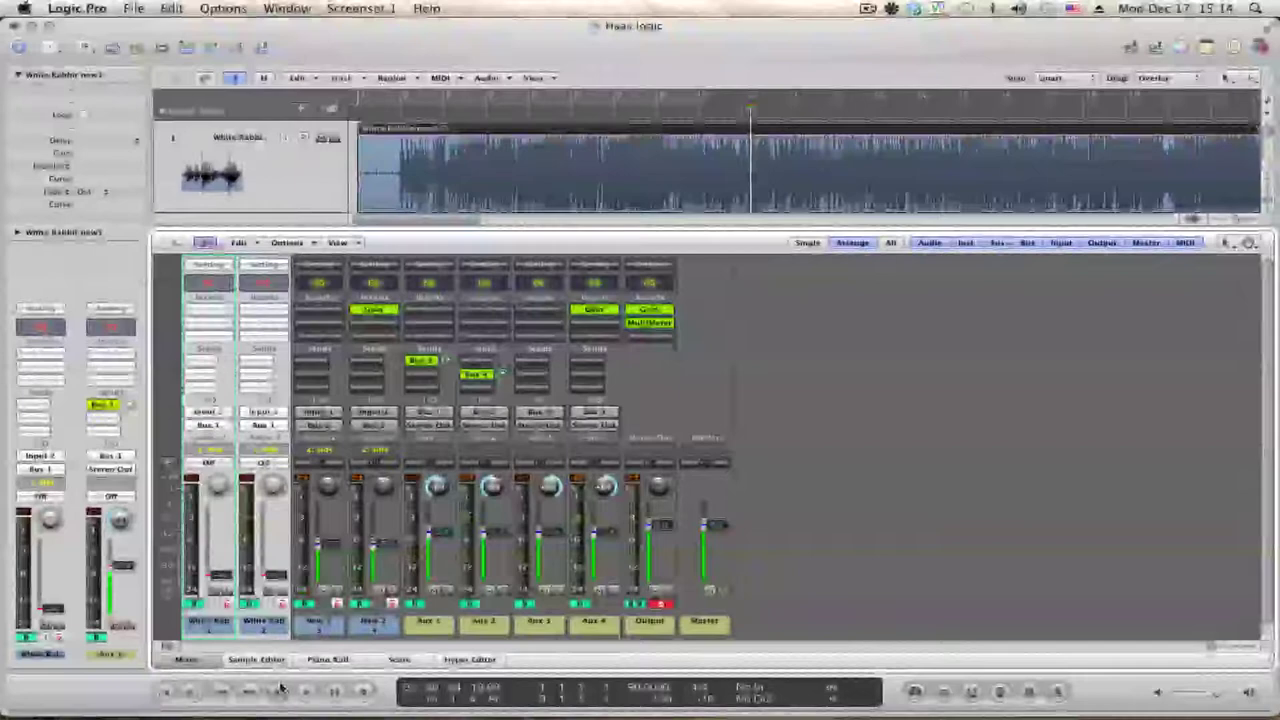
Pull the Side group's faders fully down, play the song, and raise the Mid group's faders to -12.6 dB.
left_click(320, 634)
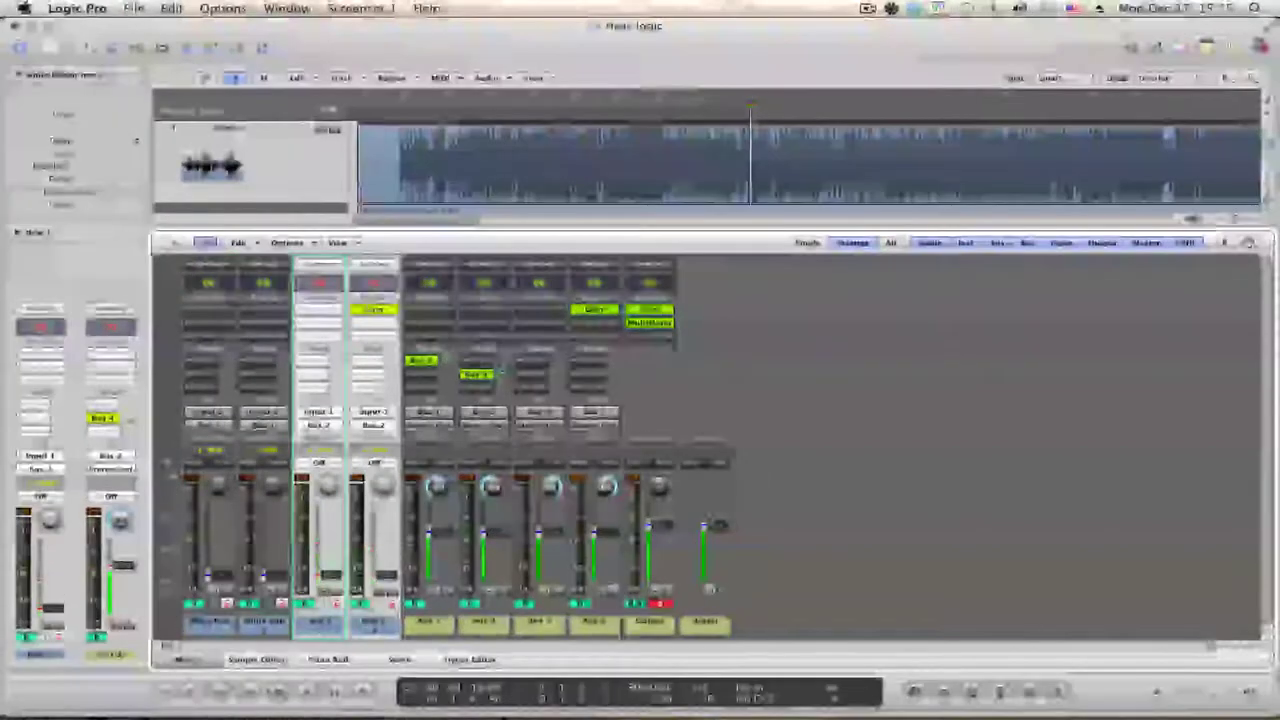
key("space")
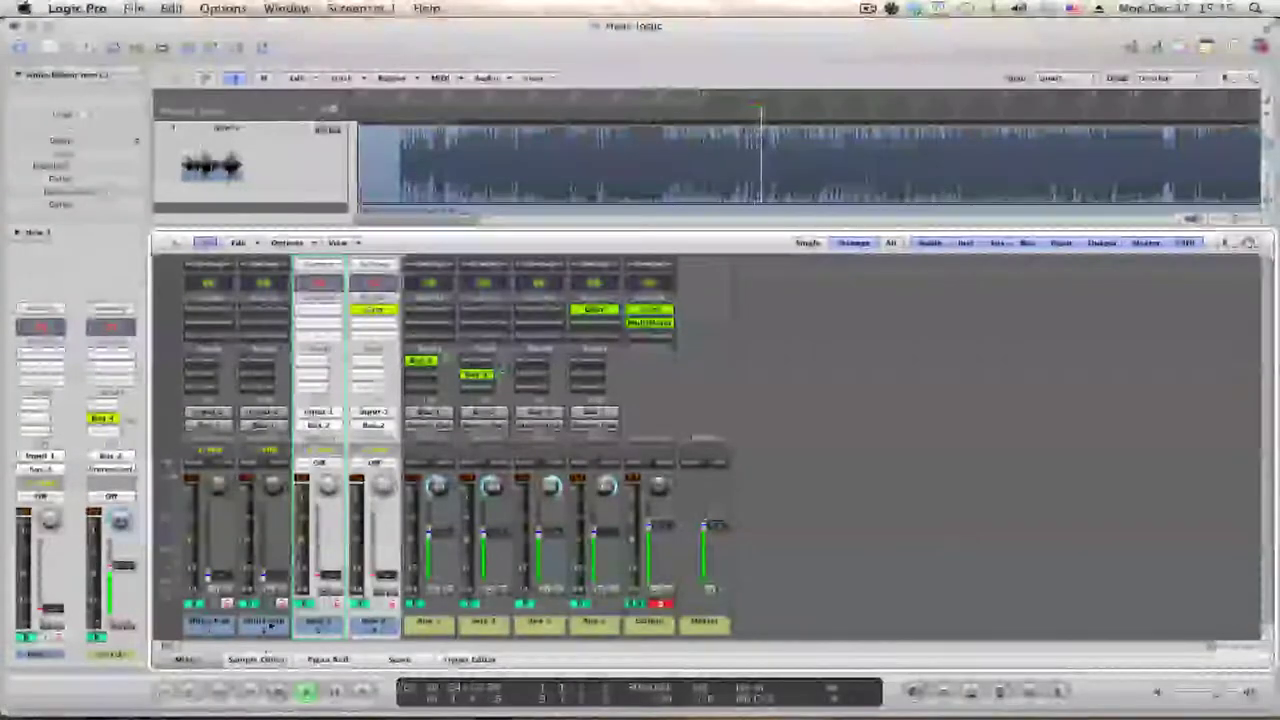
left_click(241, 628)
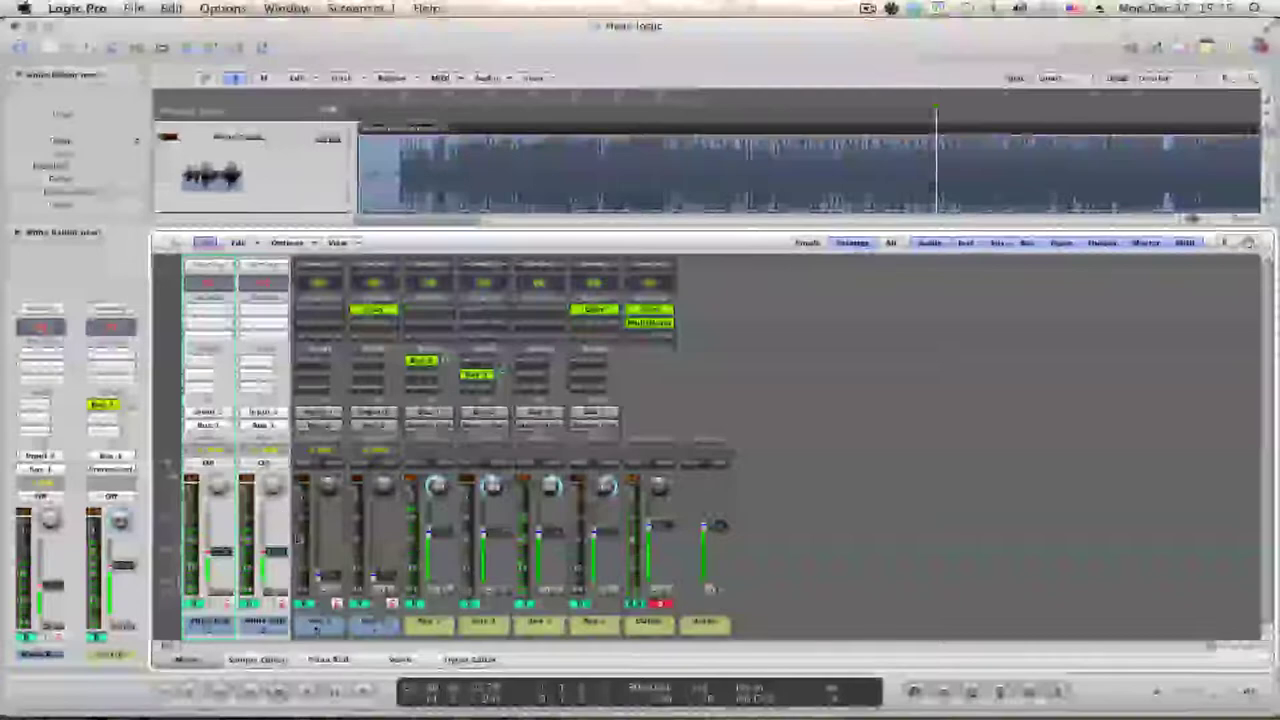
Raise the Side group's faders to -16.2 dB and lower the Mid group's faders to -19.5 dB.
left_click(370, 628)
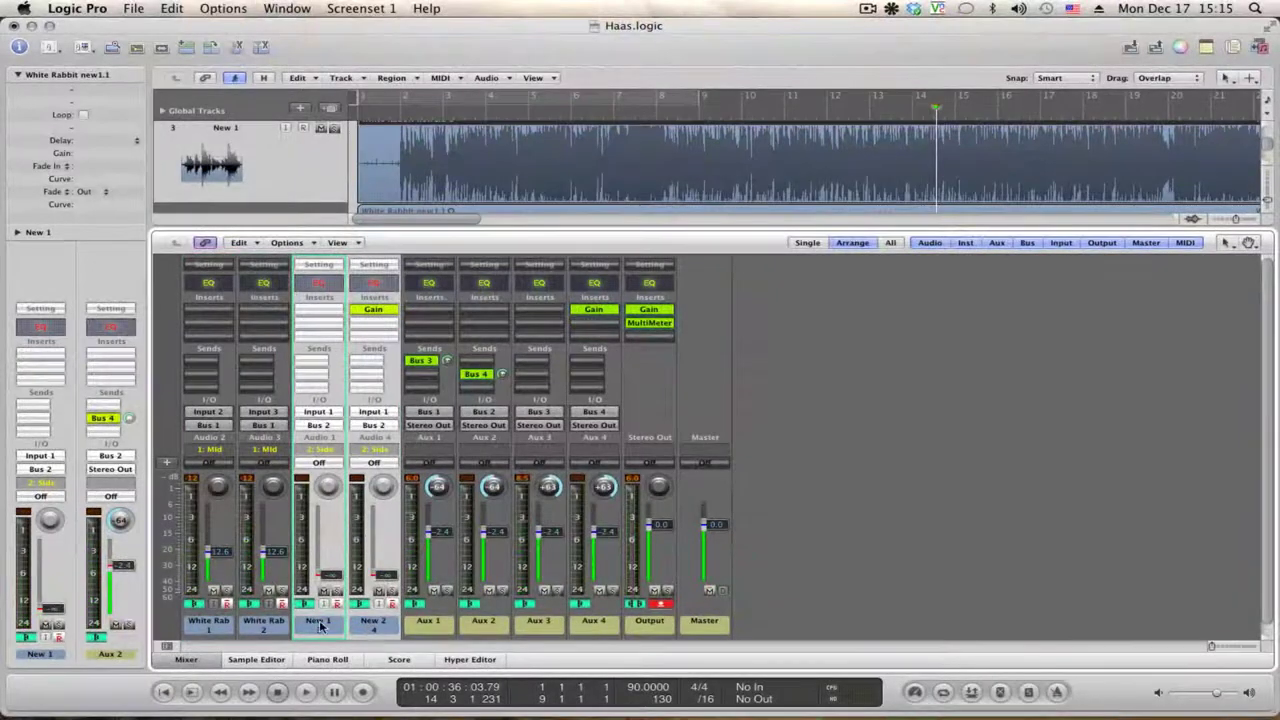
left_click(263, 626)
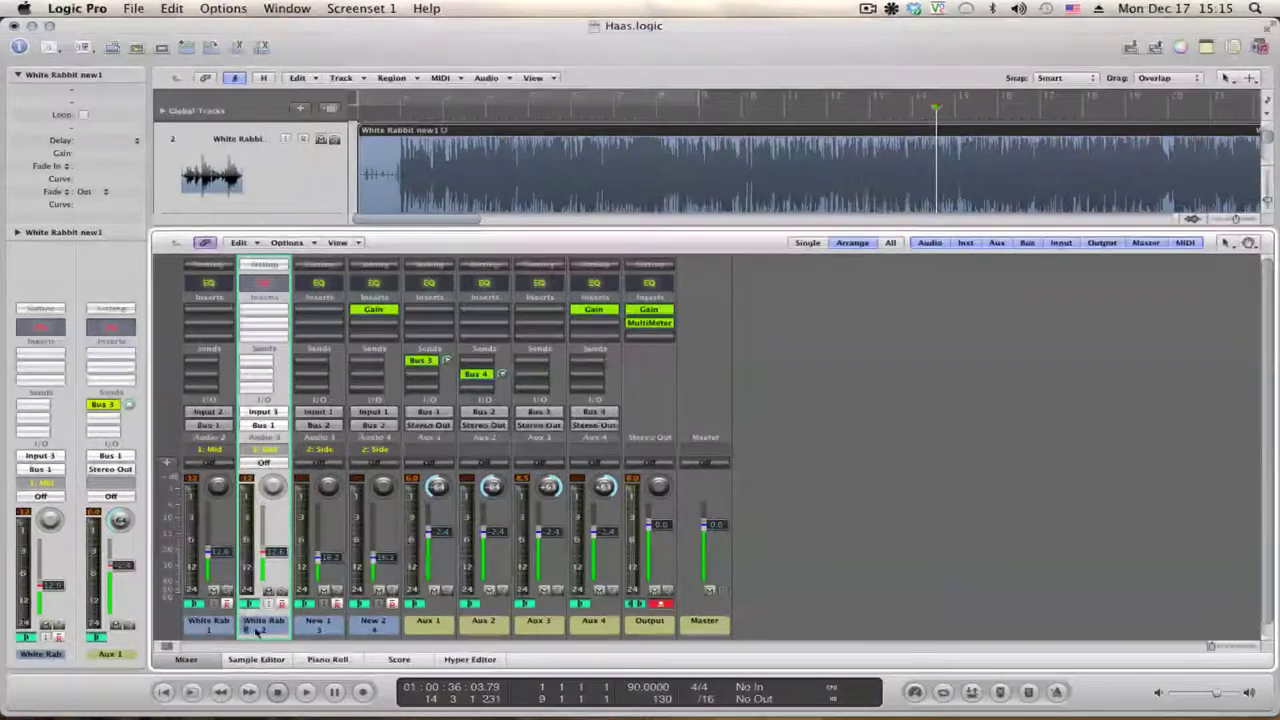
left_click(208, 625, "shift")
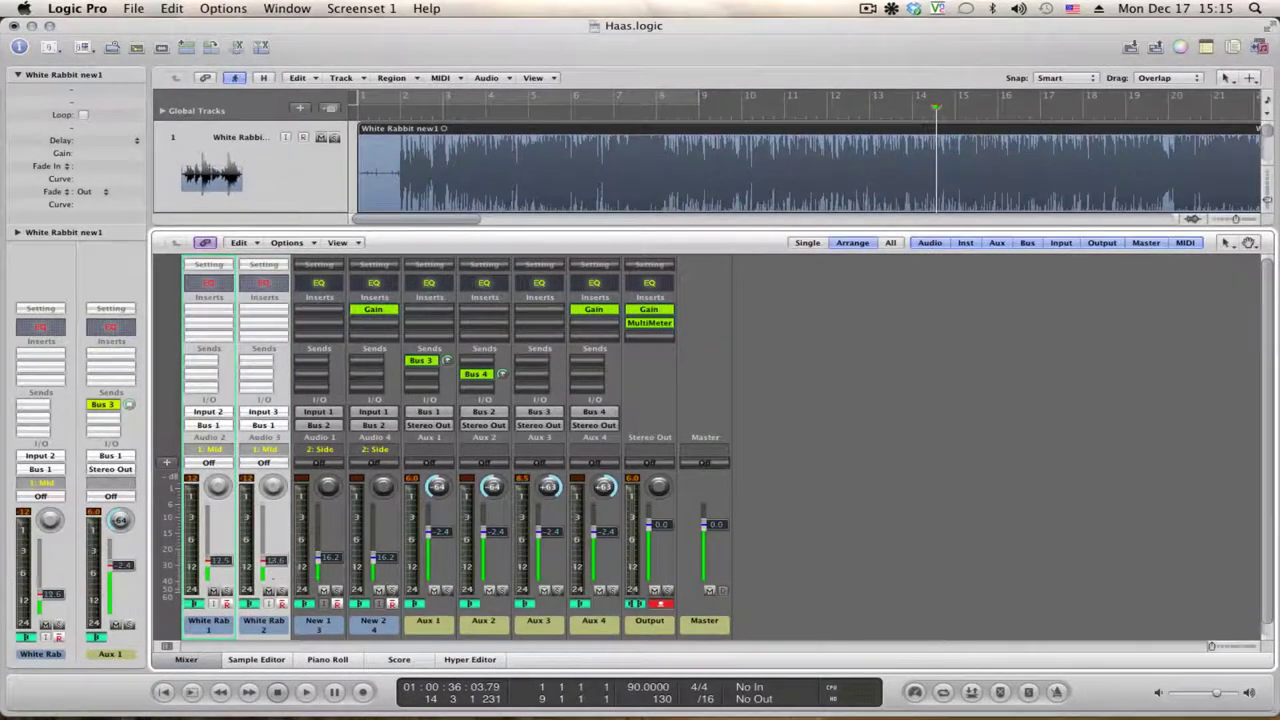
Compare the Side group's channel strips with the Mid group's, ending with New 1 and New 2 selected.
left_click(318, 625)
left_click(374, 622)
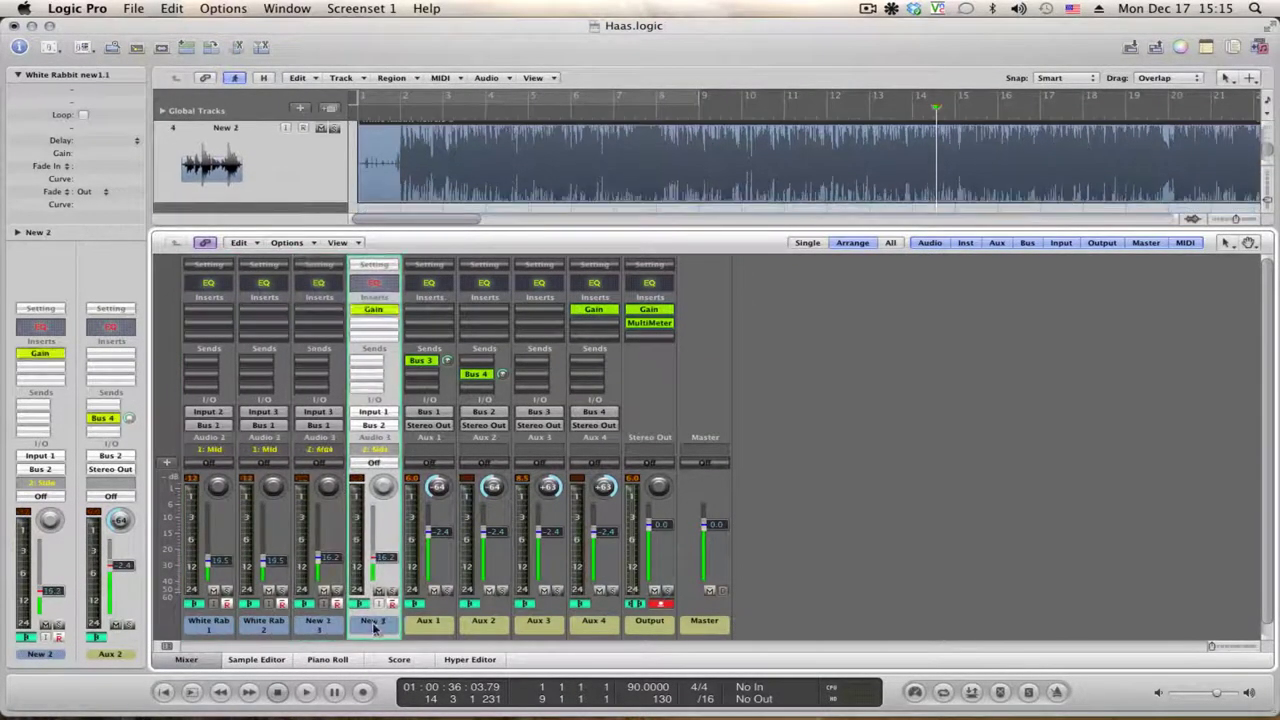
left_click(320, 628)
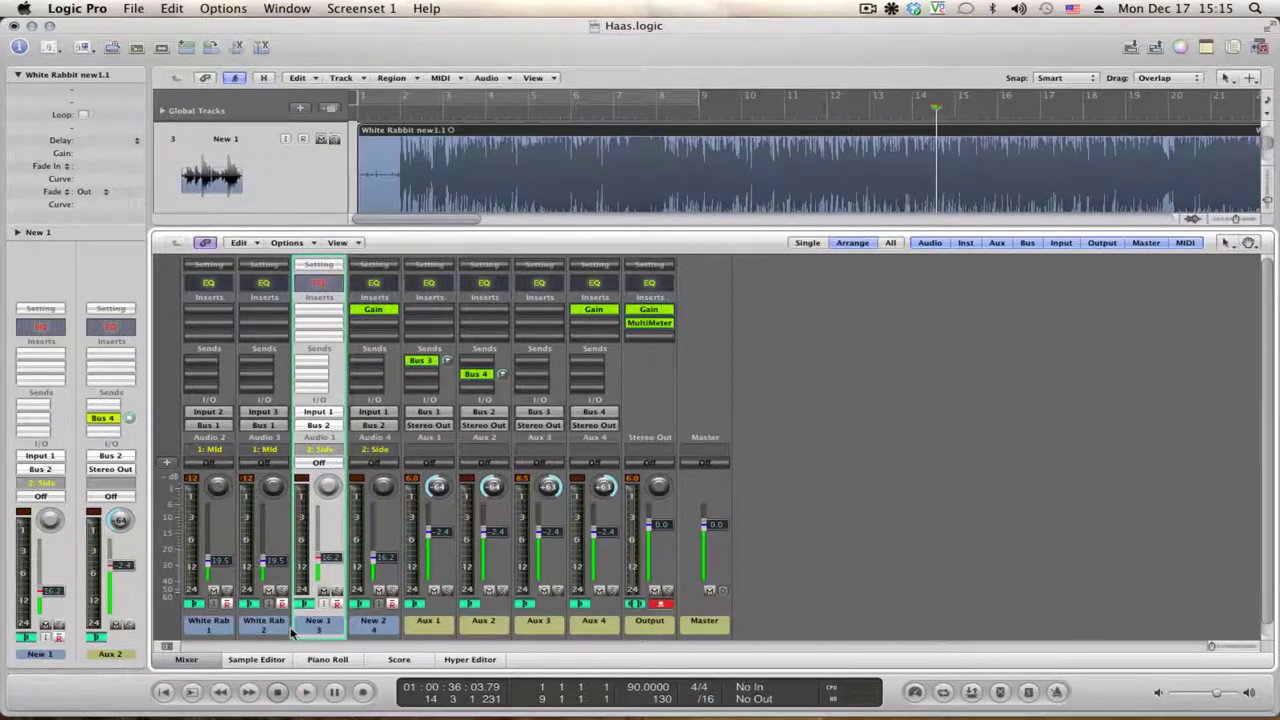
left_click(215, 632)
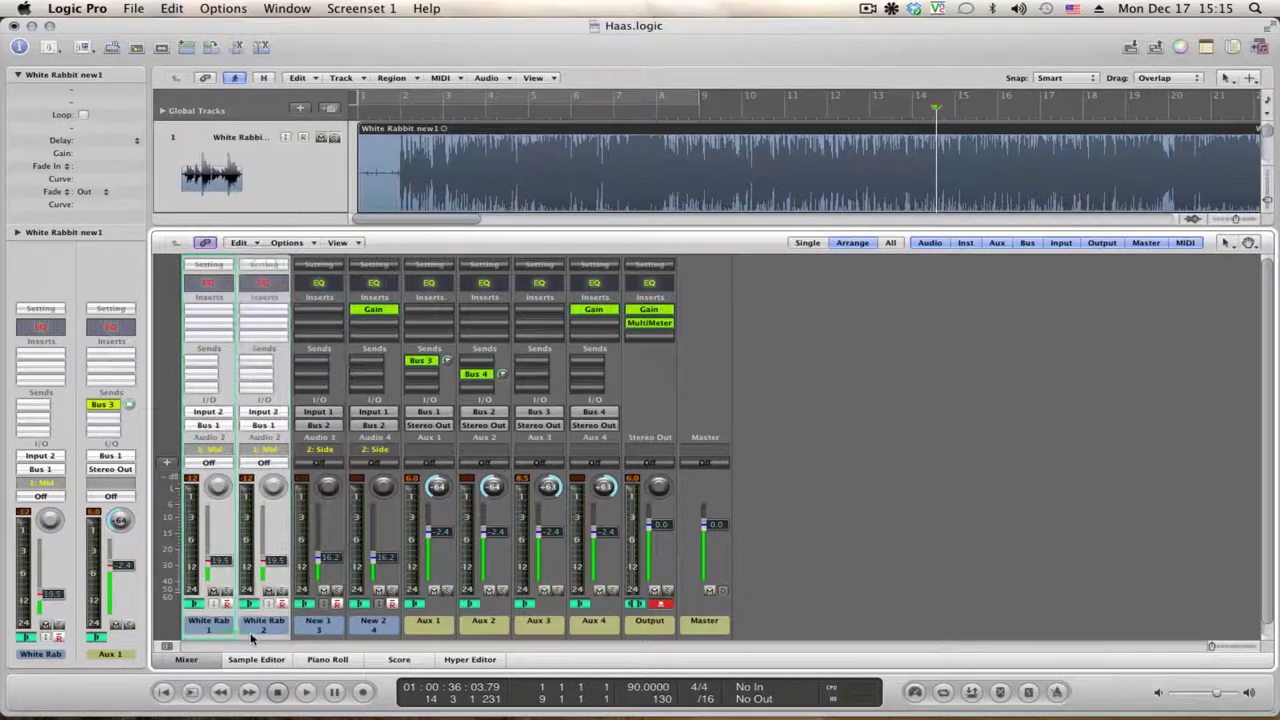
left_click(318, 630)
left_click(352, 632, "shift")
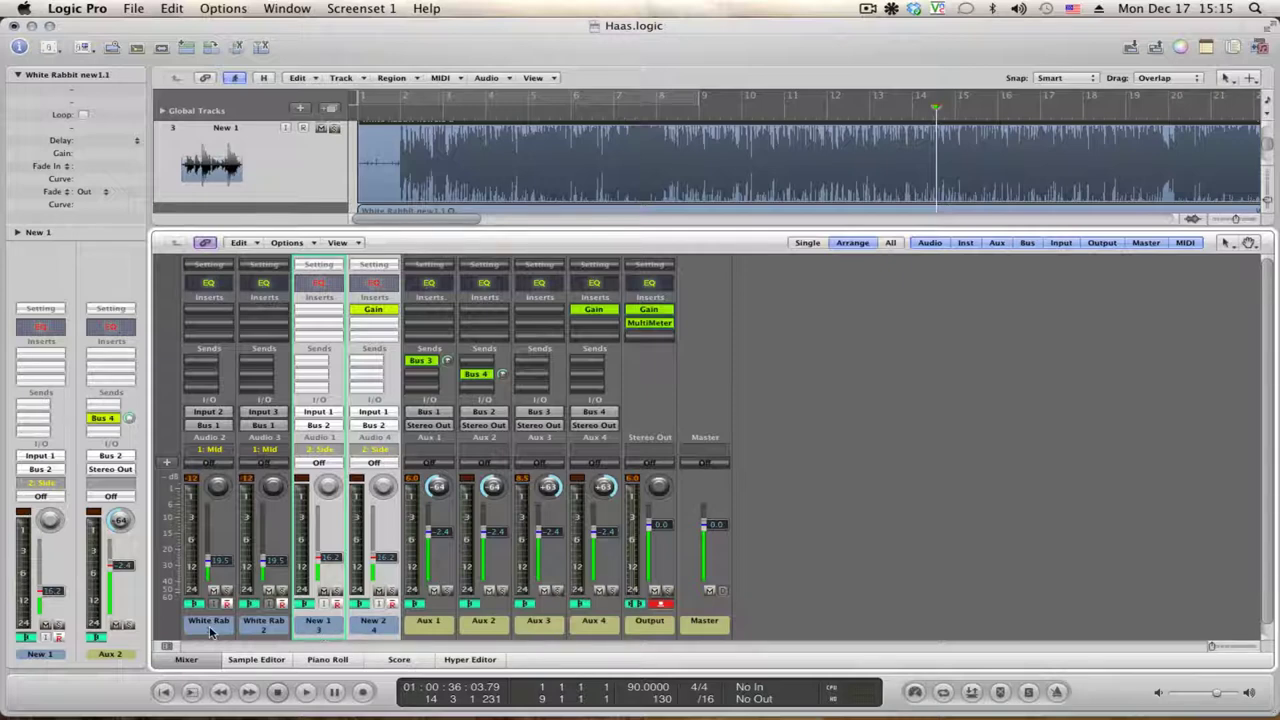
Play the song while rebalancing the Mid and Side group faders, and check the Output channel's MultiMeter and Gain plug-ins.
key("space")
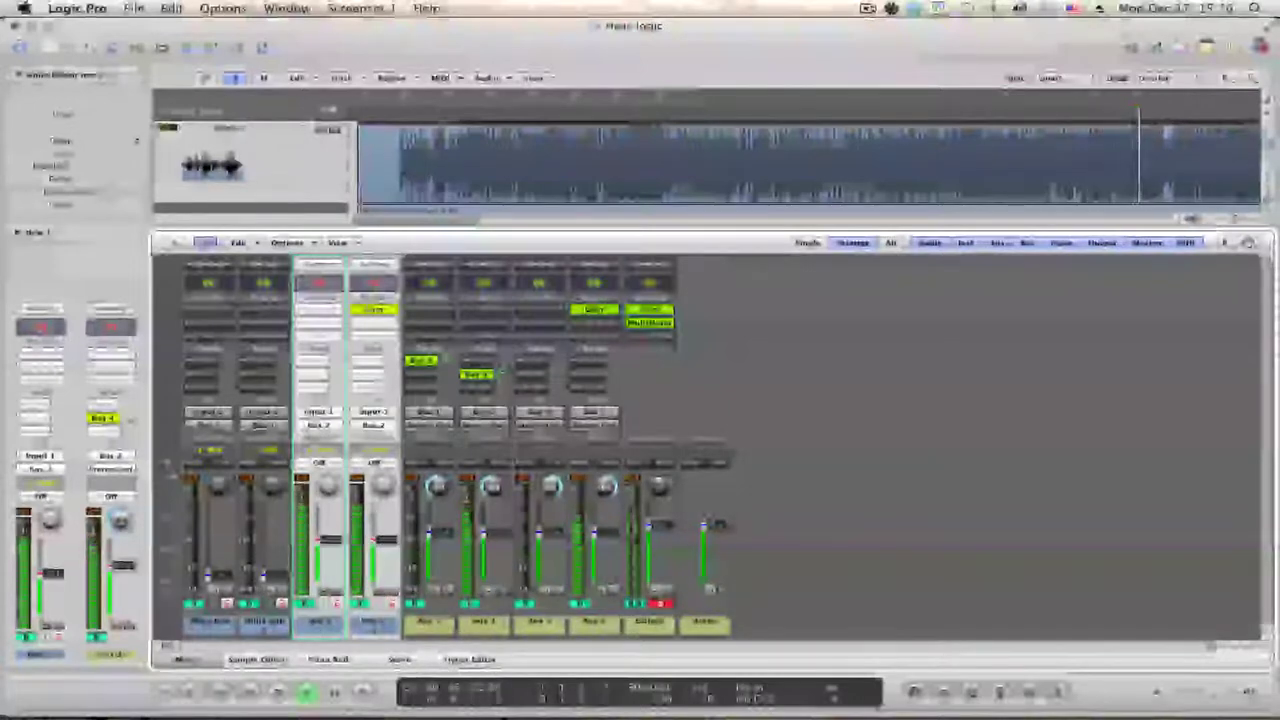
left_click(650, 322)
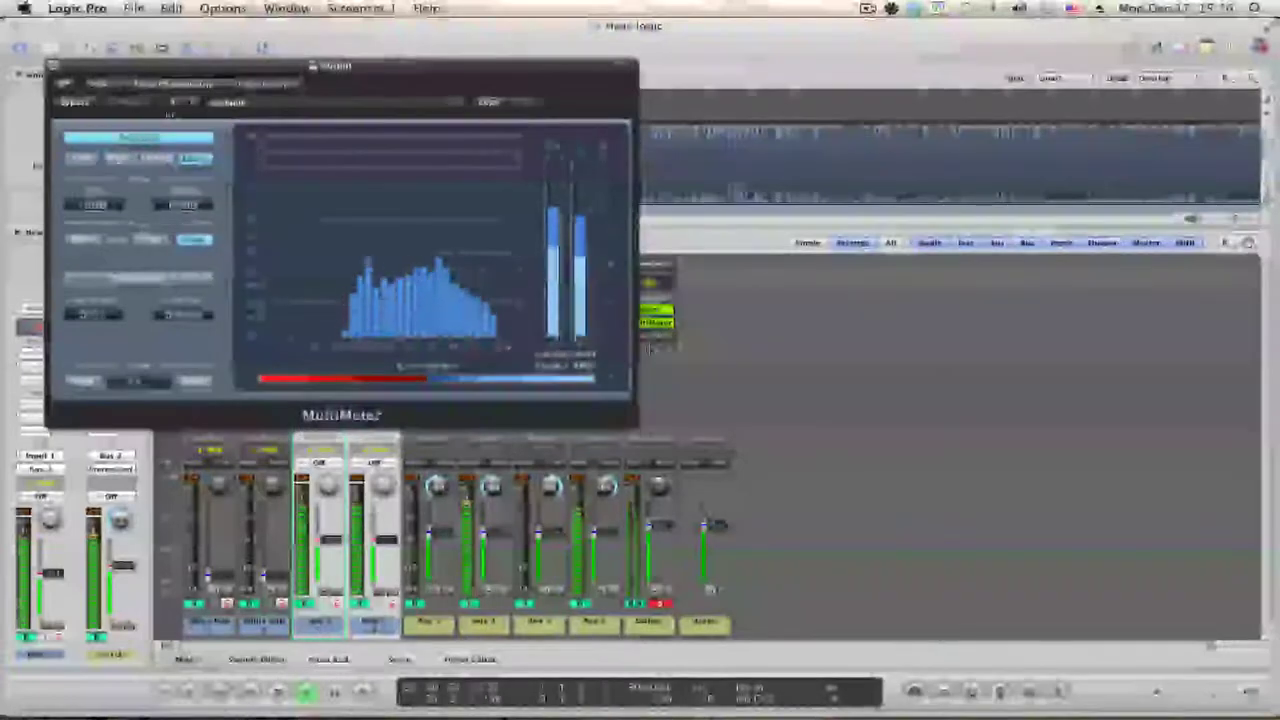
left_click(58, 68)
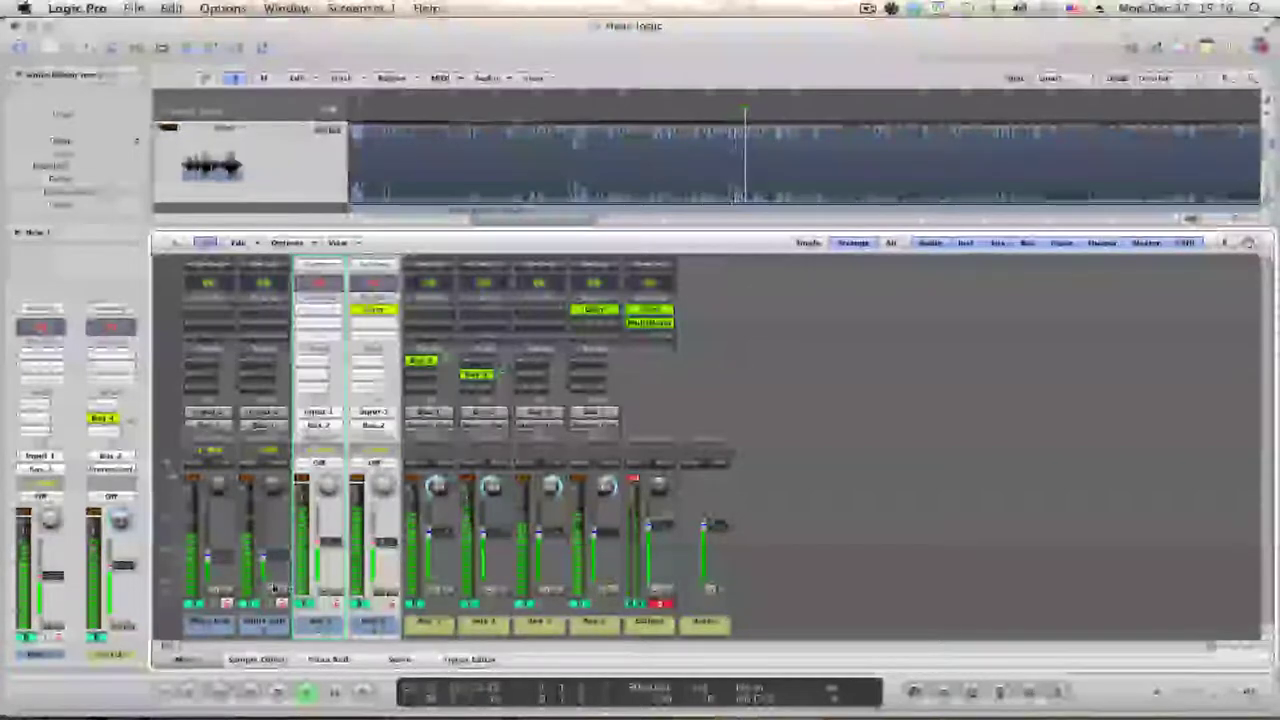
left_click(652, 311)
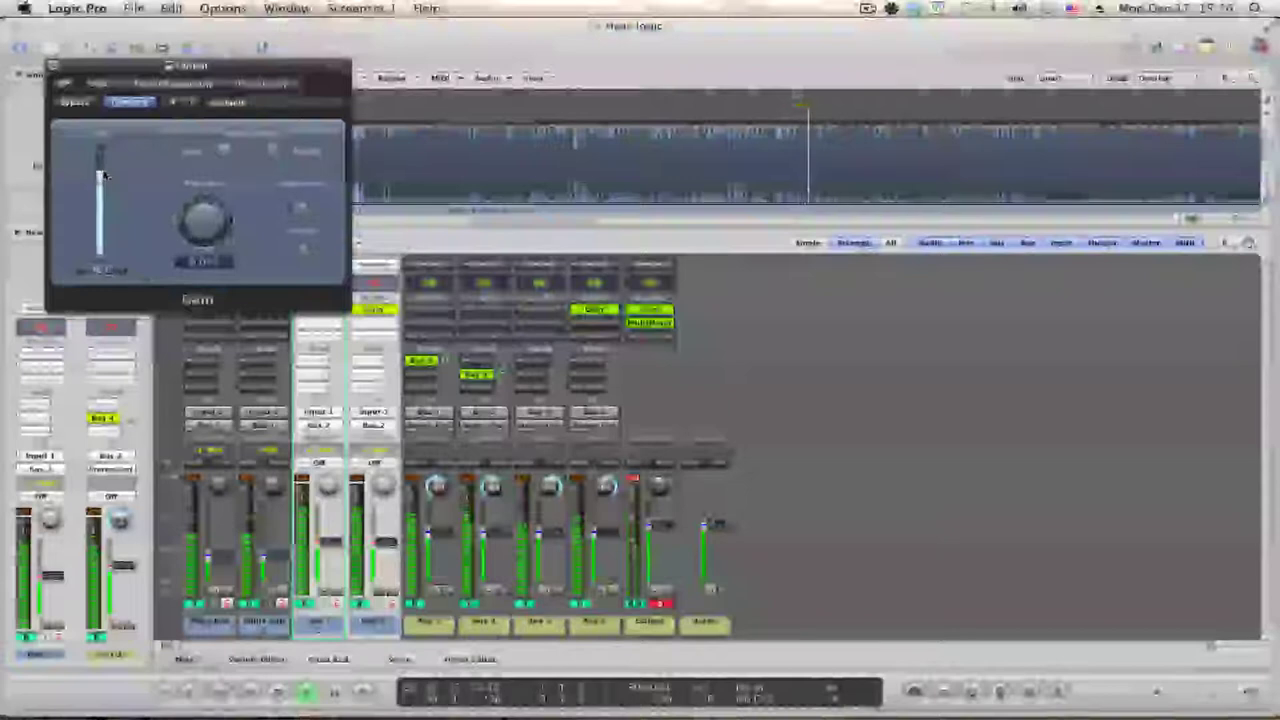
left_click(53, 65)
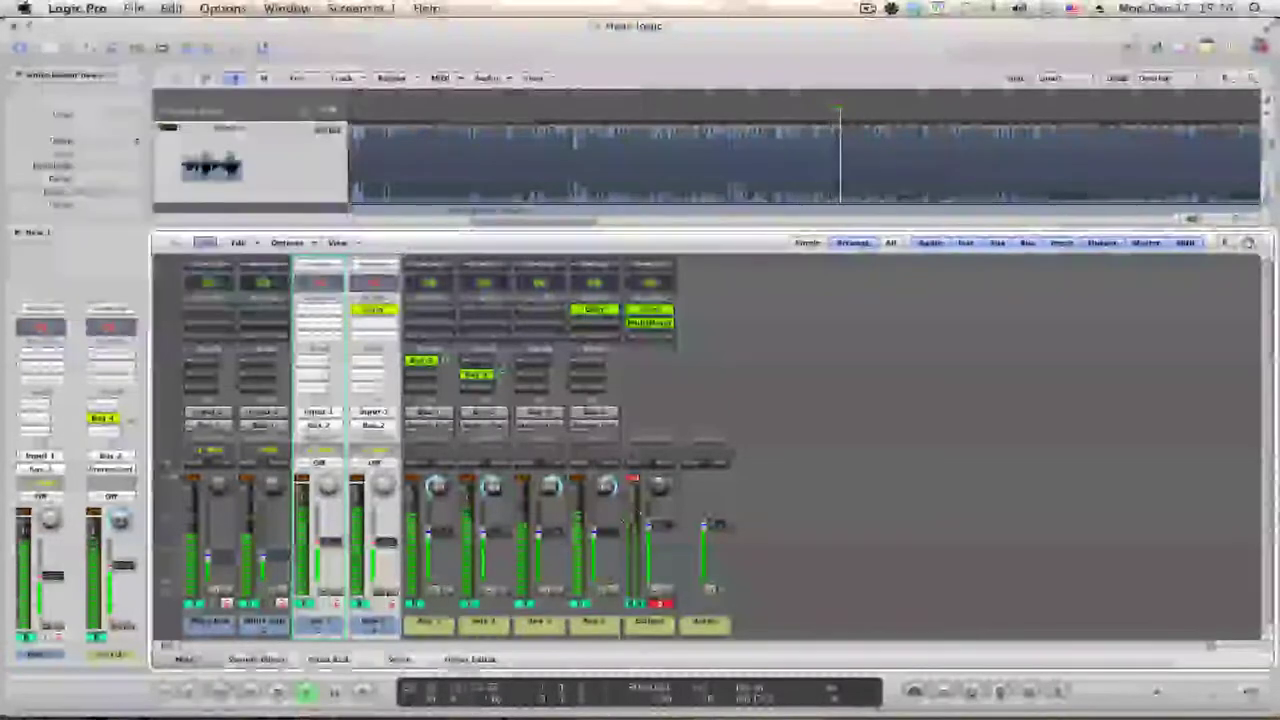